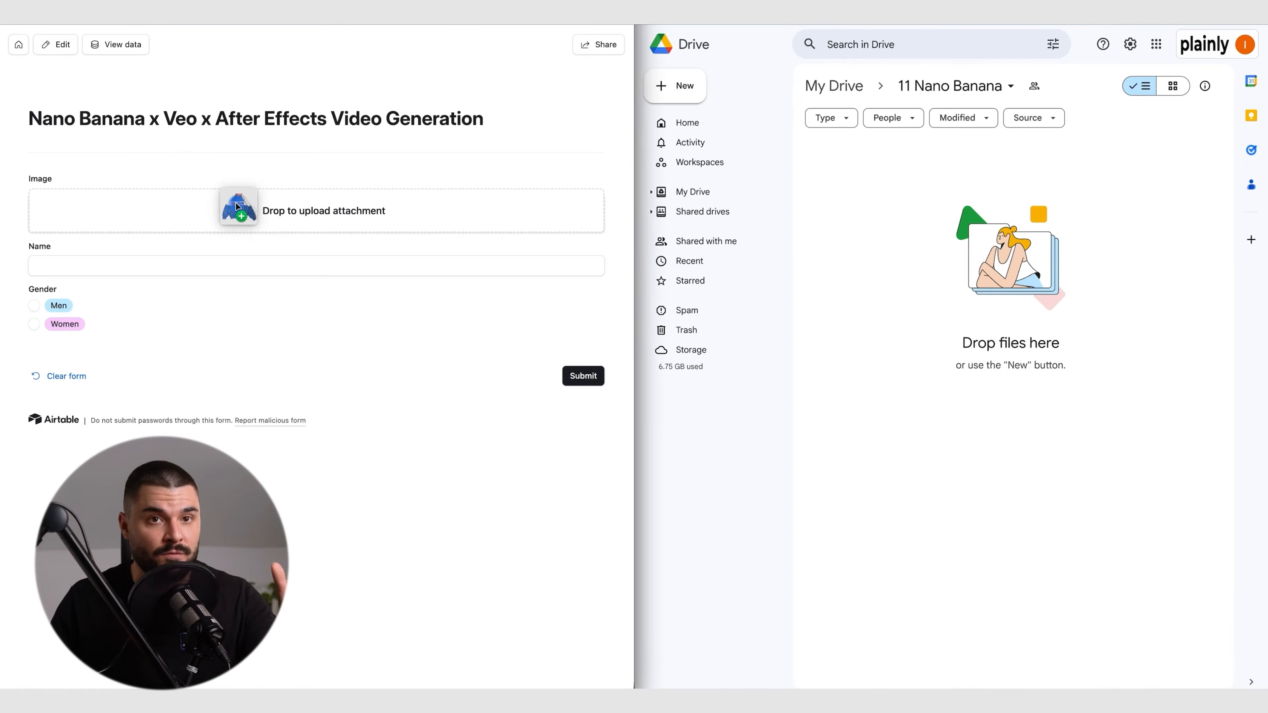
Submit the video generation form with the jacket image, the name "Retro Track Jacket" and gender Men
{"action": "left_click", "coordinate": [82, 282]}
{"action": "type", "text": "Retro Track Jacket"}
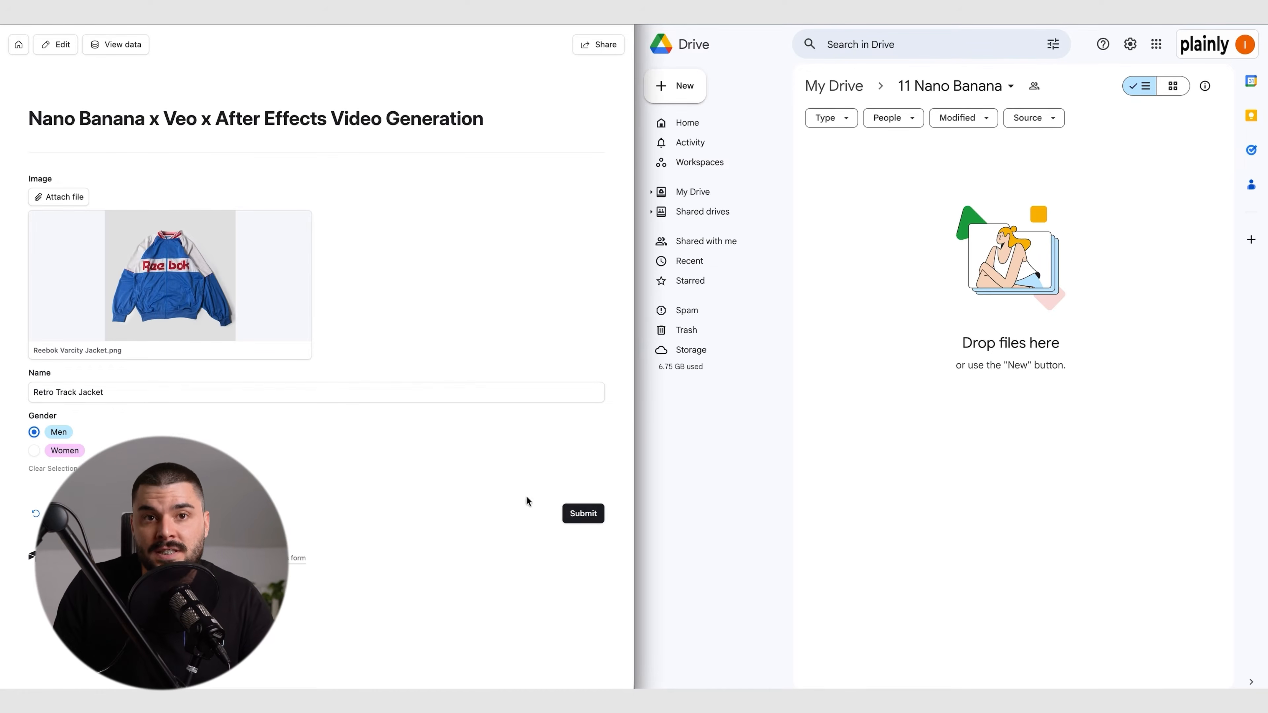
{"action": "left_click", "coordinate": [585, 515]}
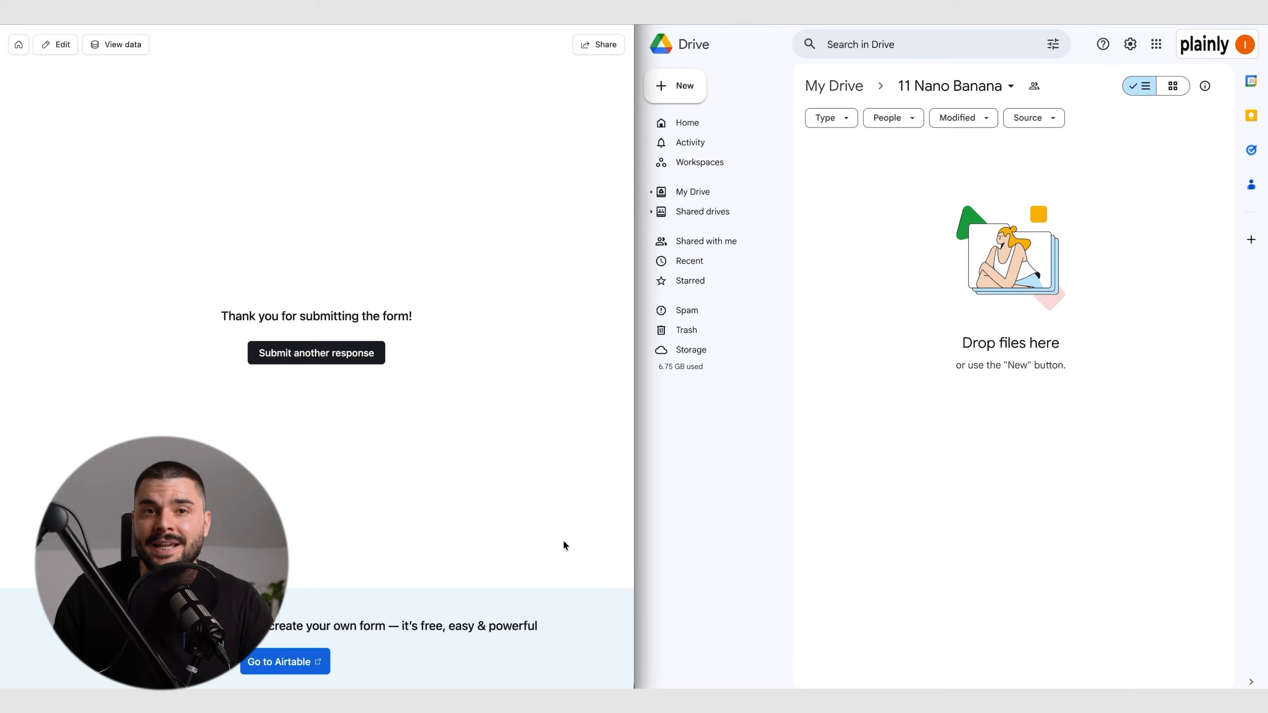
{"action": "left_click", "coordinate": [992, 183]}
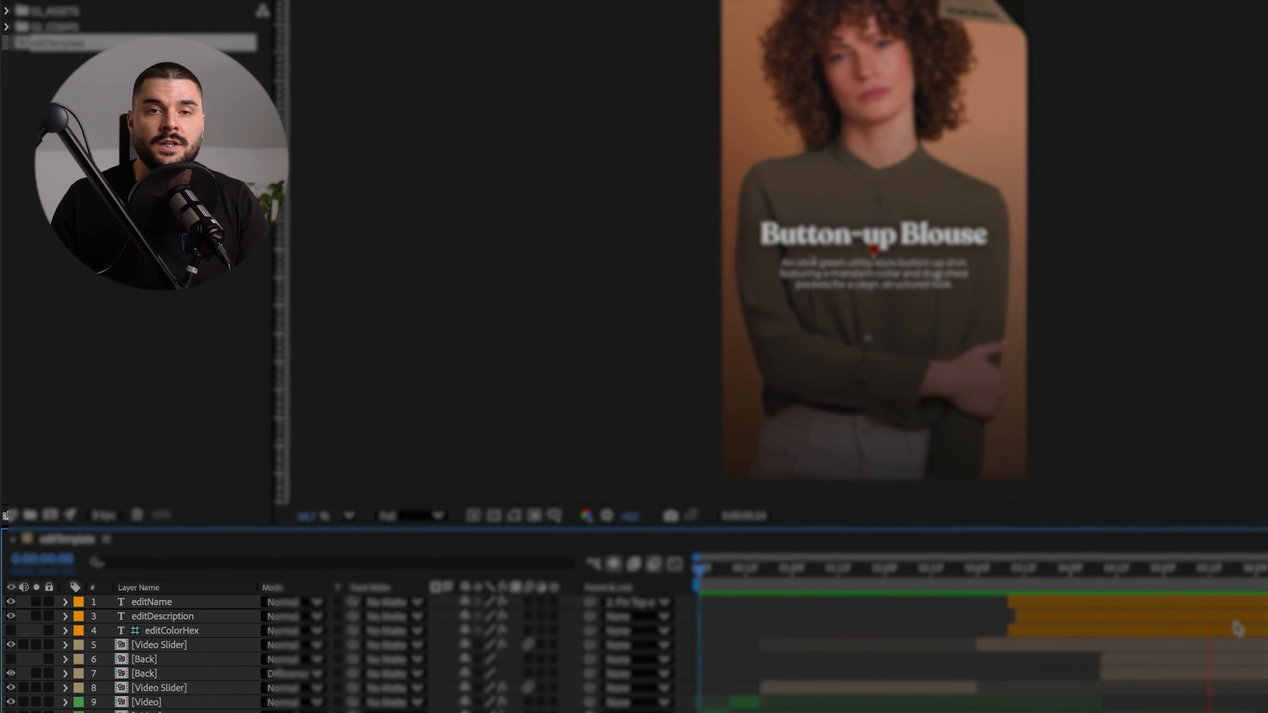
In After Effects, replace the editName layer's text with "Item Name Goes Here"
{"action": "left_click", "coordinate": [186, 601]}
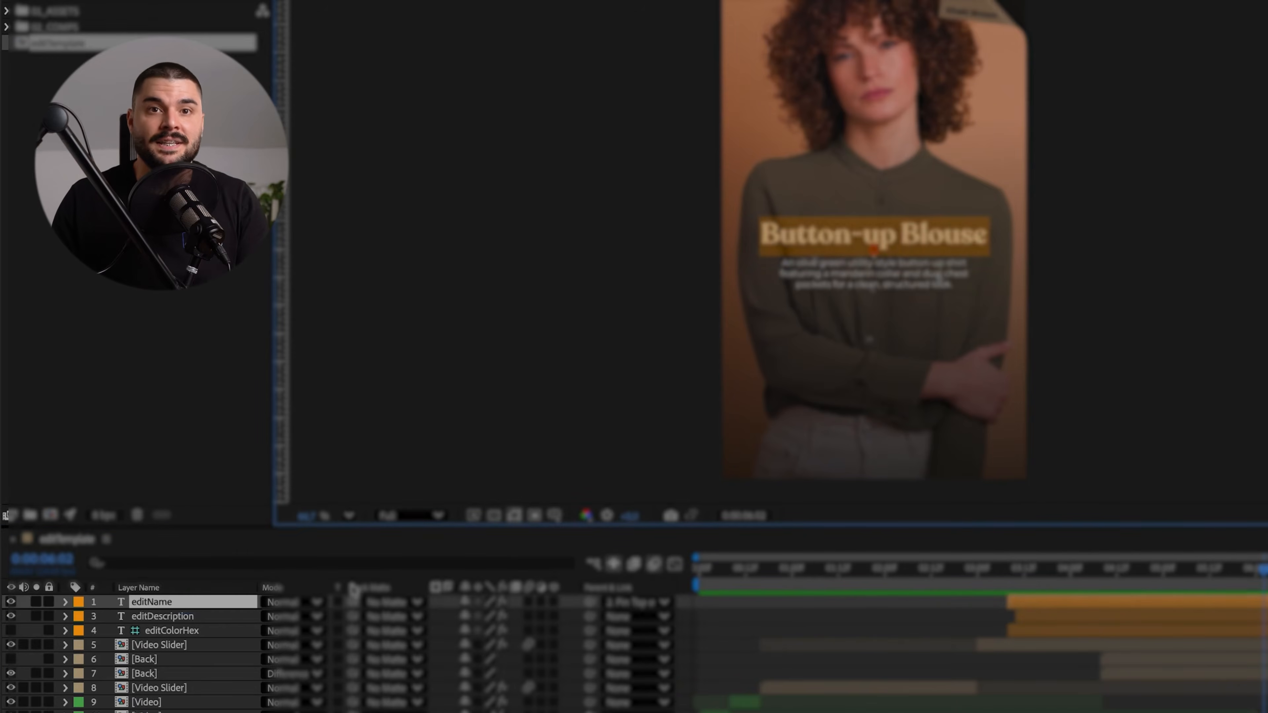
{"action": "type", "text": "Name Go"}
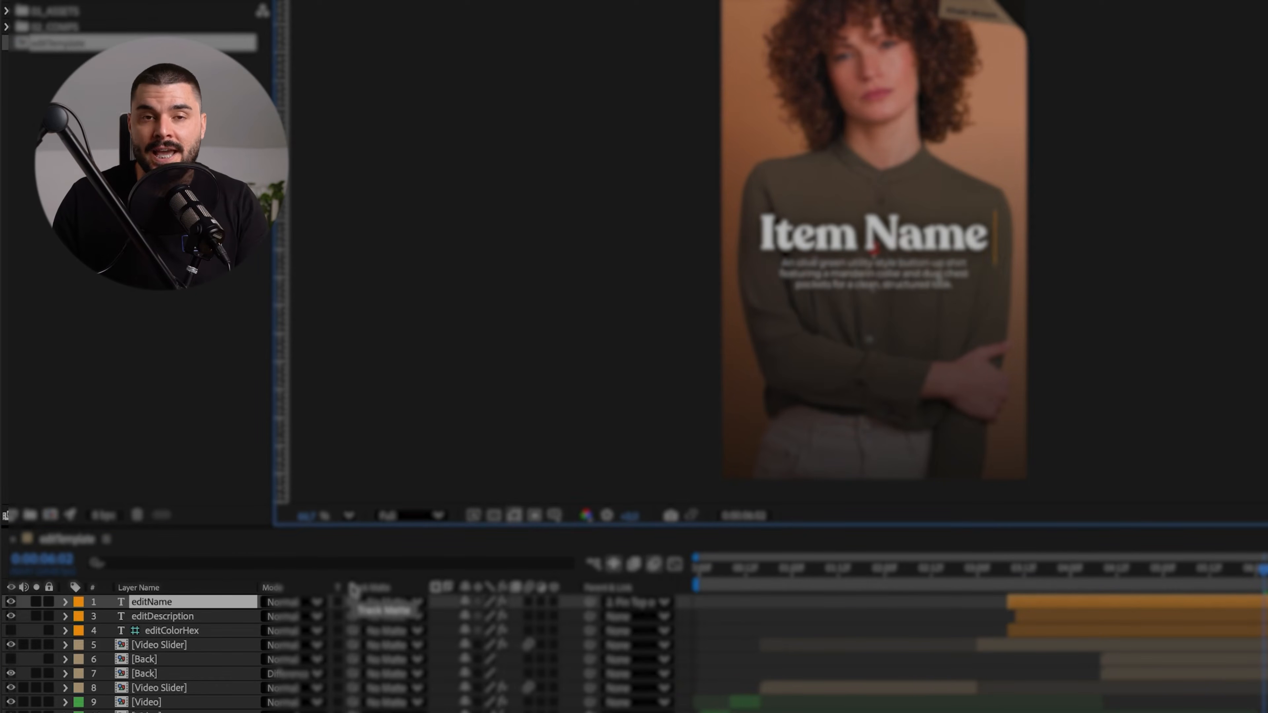
{"action": "type", "text": "es Here"}
{"action": "left_click", "coordinate": [882, 600]}
Replace the editDescription text with "And item description goes here Yes, here" and recolor the folded corner red through the editColorHex layer
{"action": "double_click", "coordinate": [162, 617]}
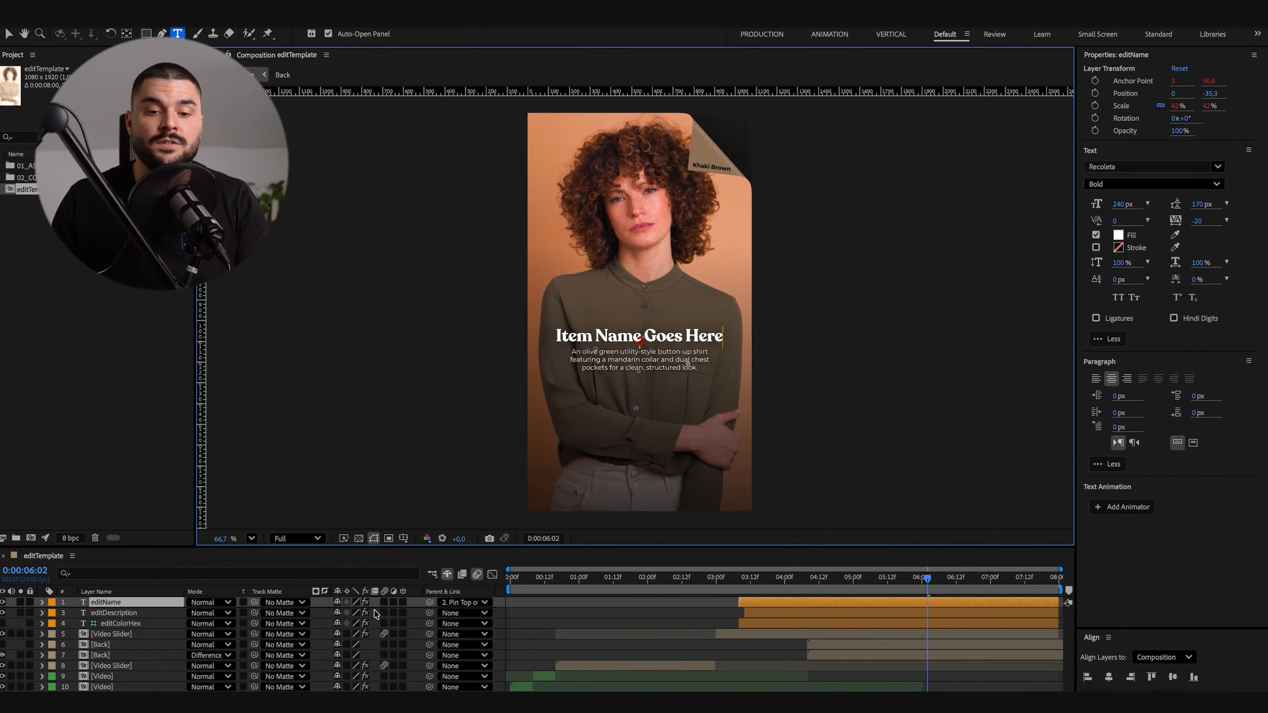
{"action": "type", "text": "And item descr"}
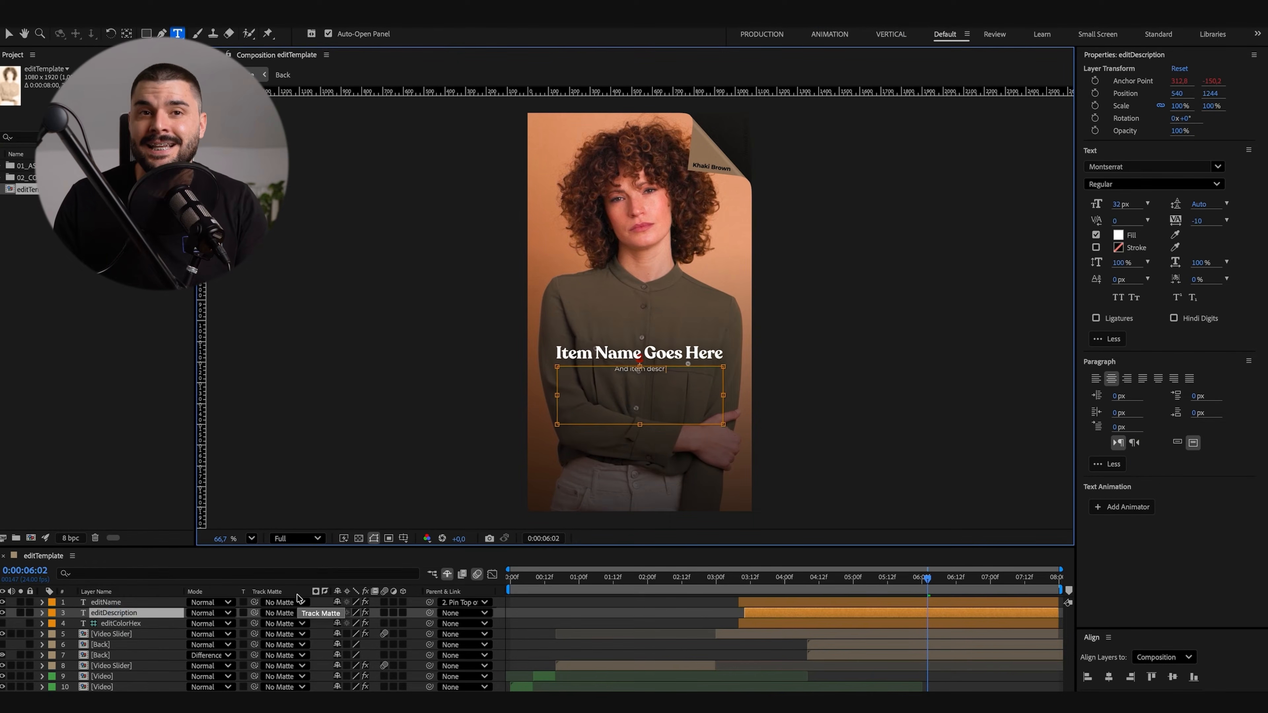
{"action": "type", "text": "e"}
{"action": "left_click", "coordinate": [147, 625]}
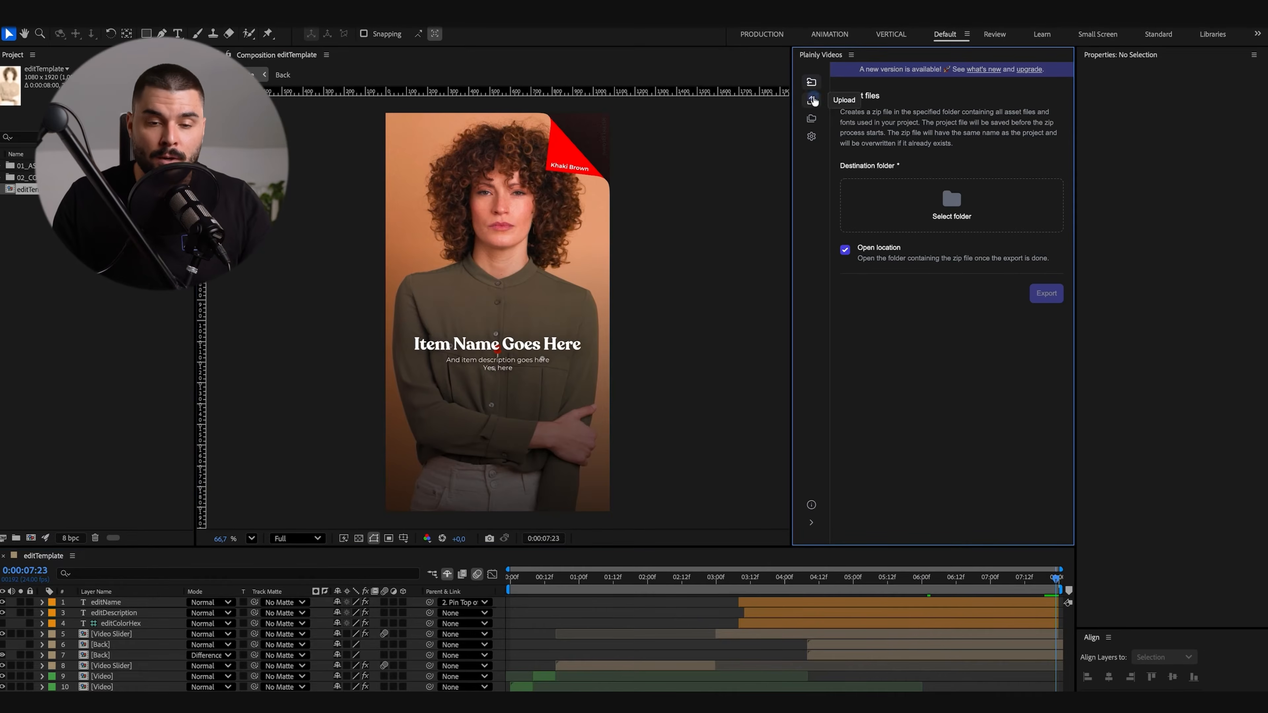
Upload the project to Plainly as "Nano Banana x Veo x AE" and auto-generate its templates using the prefix "edit"
{"action": "left_click", "coordinate": [811, 100]}
{"action": "left_click", "coordinate": [884, 252]}
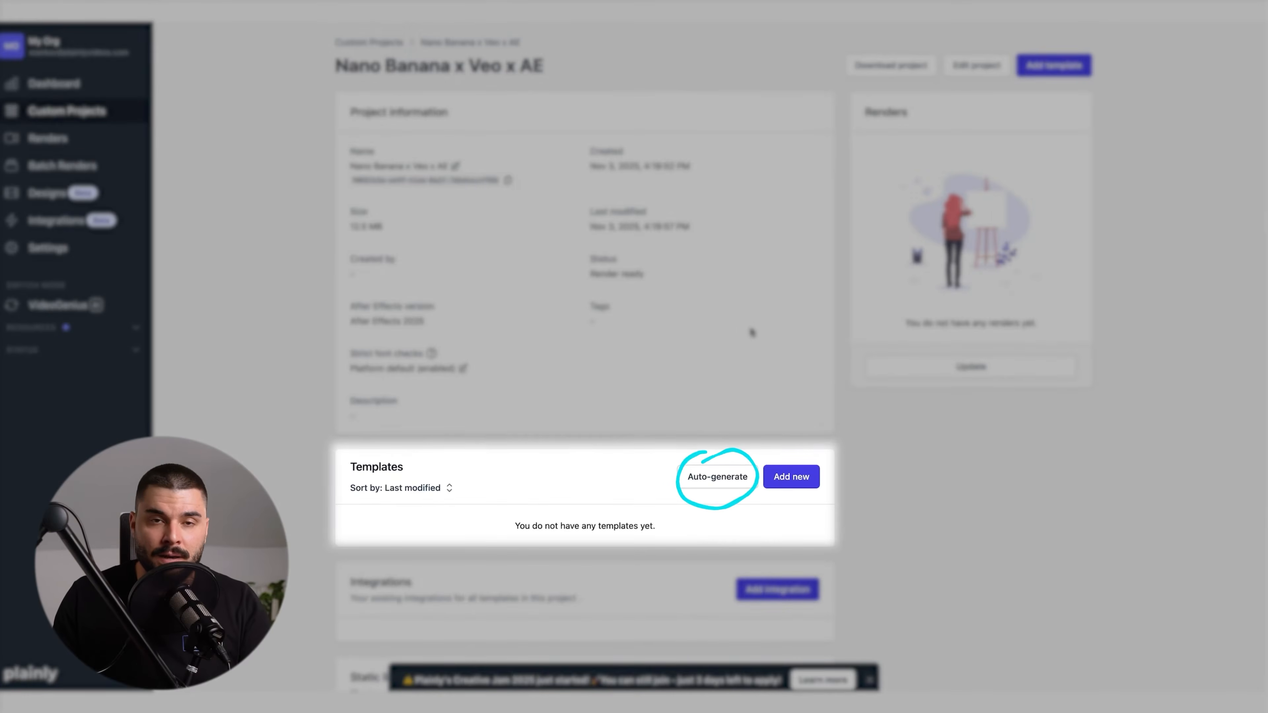
{"action": "left_click", "coordinate": [719, 477]}
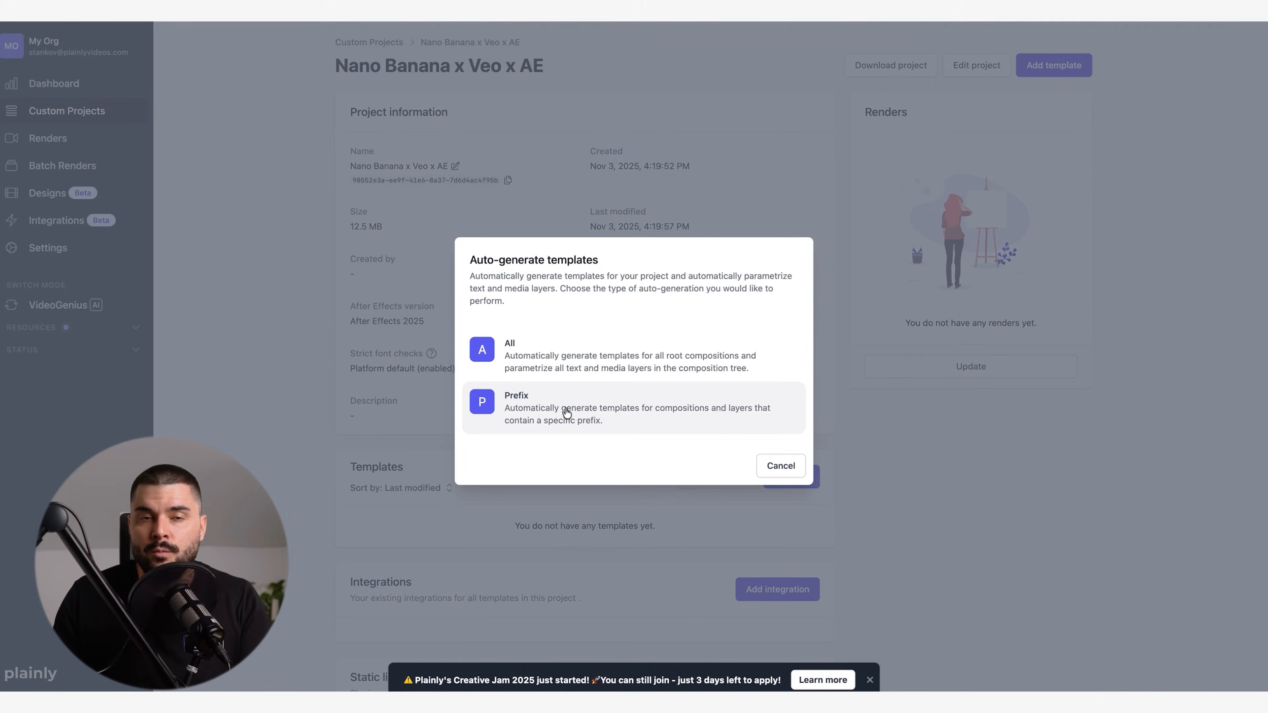
{"action": "left_click", "coordinate": [566, 415]}
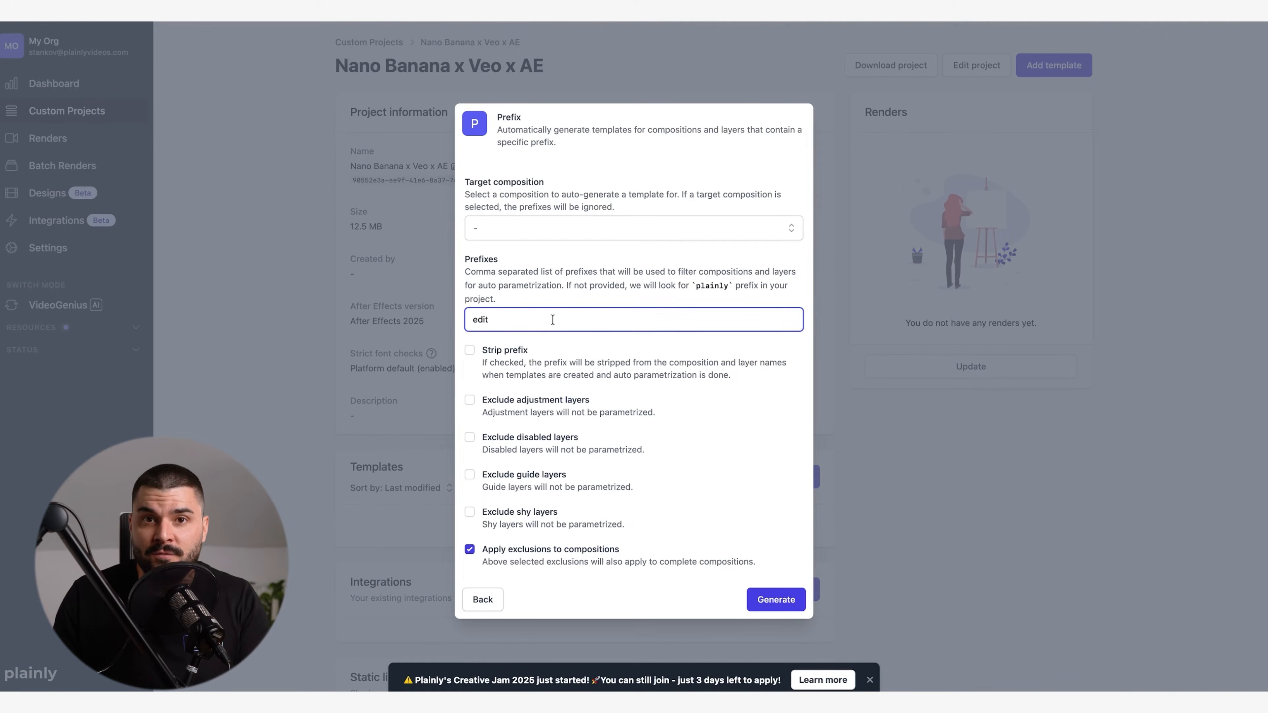
{"action": "left_click", "coordinate": [775, 599]}
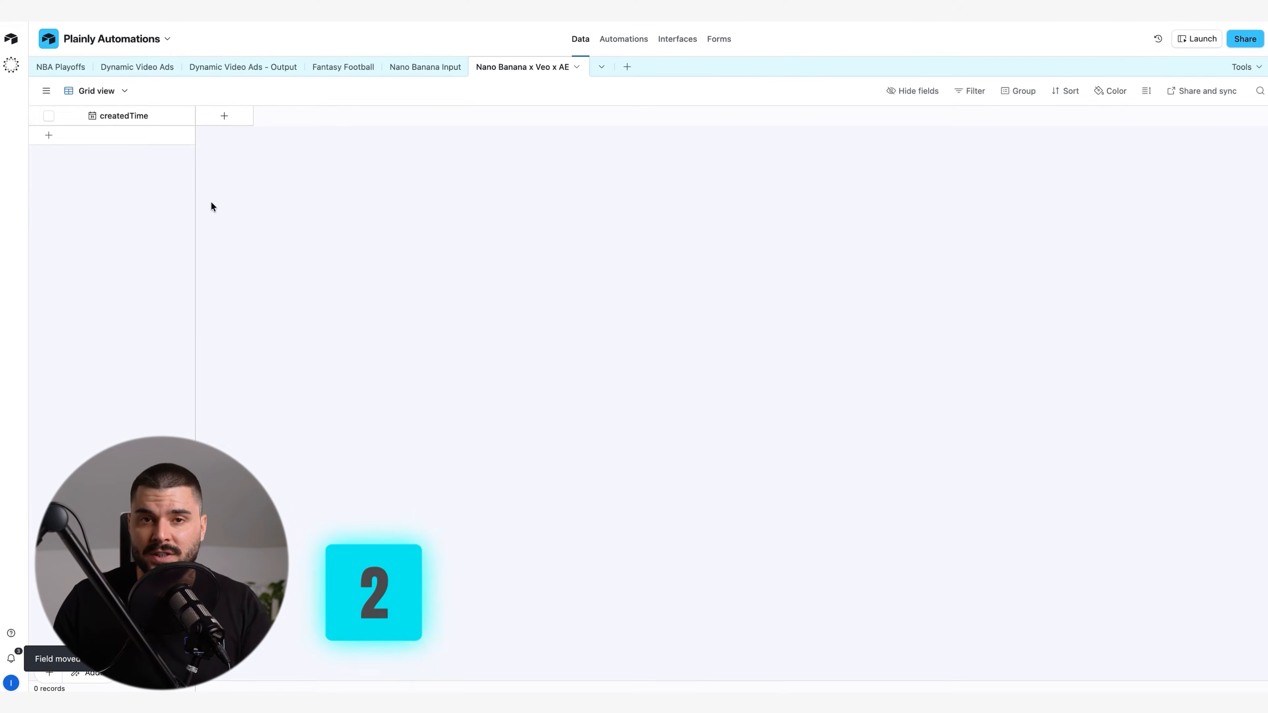
In the Airtable table, save the createdTime date field with time included and restore the Name, Gender and Image fields
{"action": "double_click", "coordinate": [139, 116]}
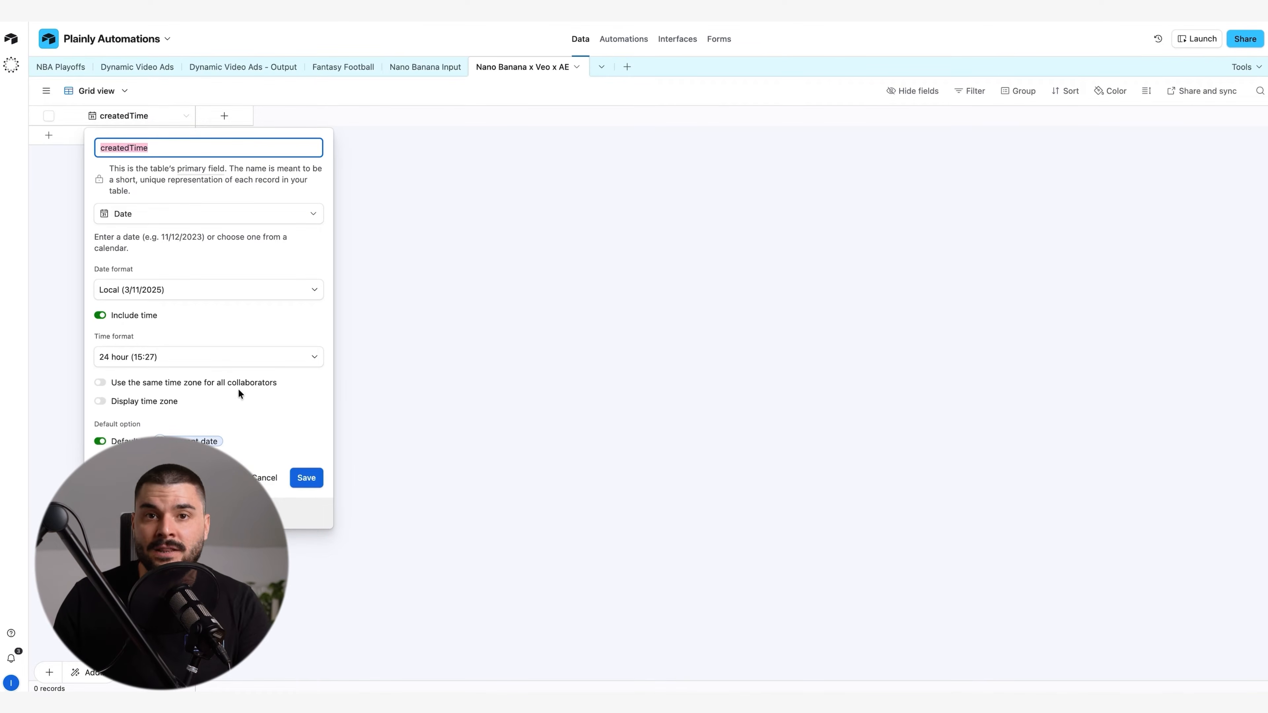
{"action": "left_click", "coordinate": [305, 478]}
{"action": "key", "text": "ctrl+z"}
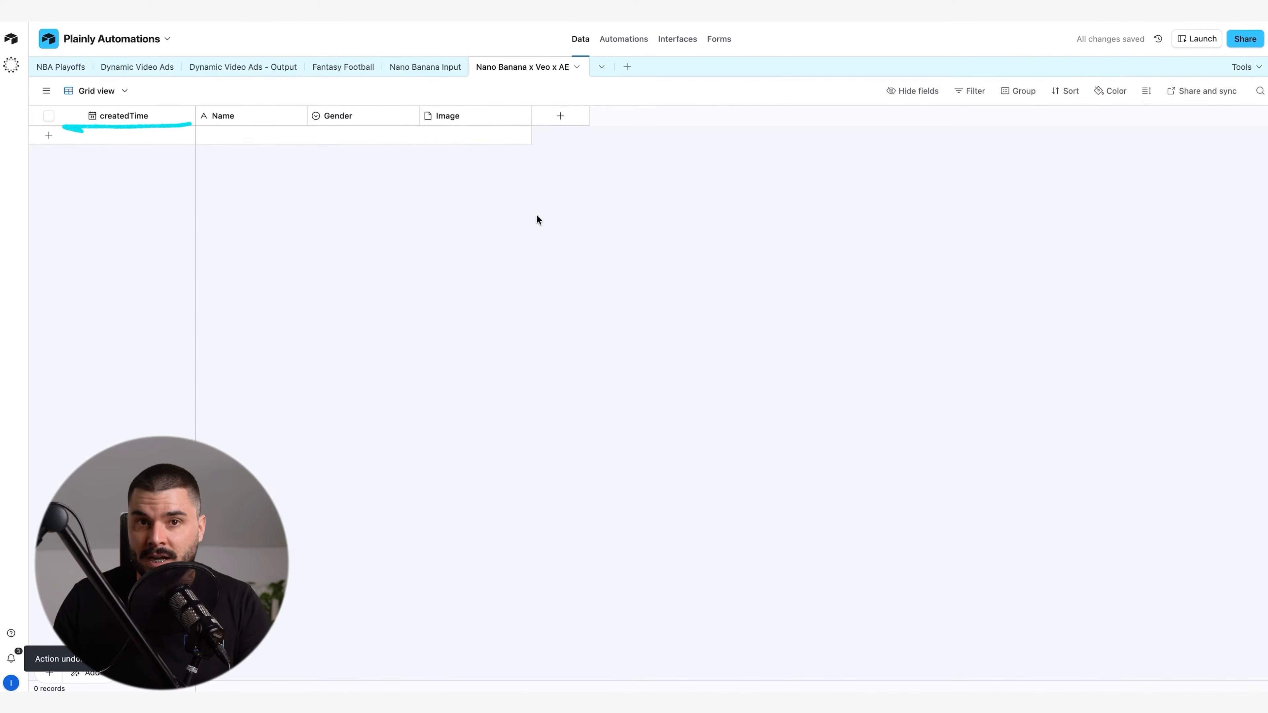
Add a record with today's createdTime, the jacket image attached, gender Men and the name "Retro Track Jacket"
{"action": "double_click", "coordinate": [155, 136]}
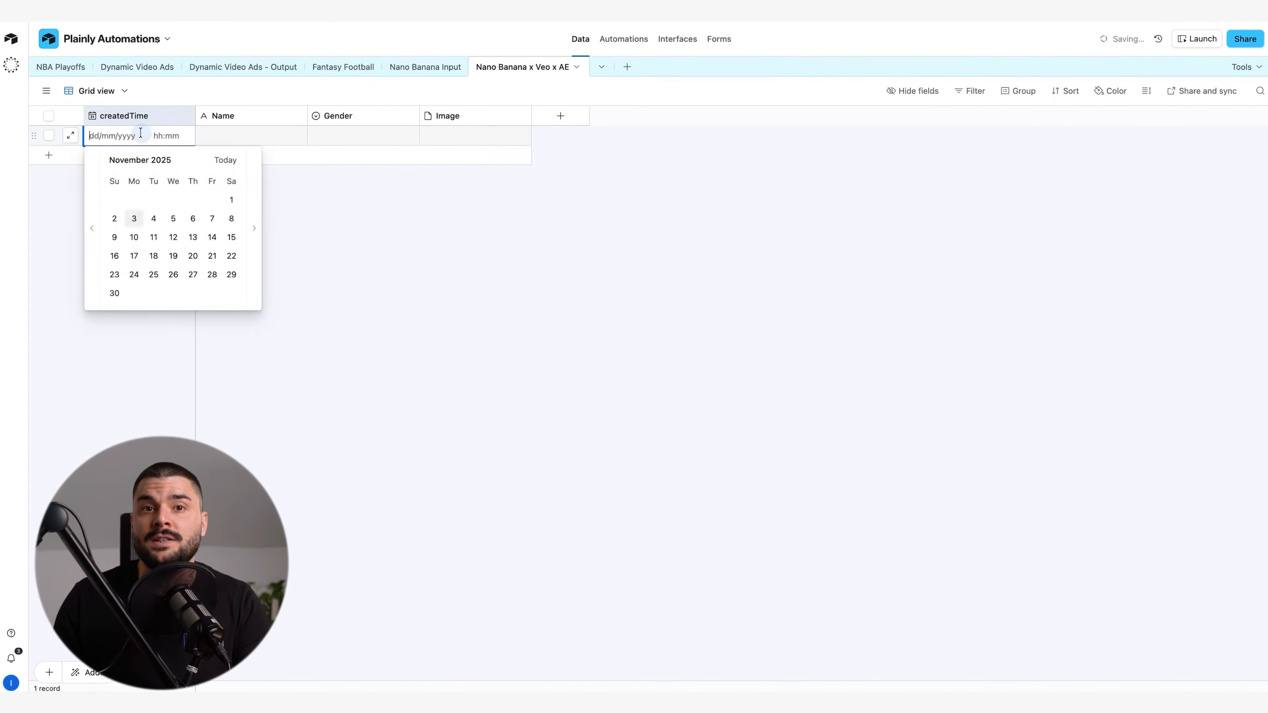
{"action": "left_click", "coordinate": [226, 158]}
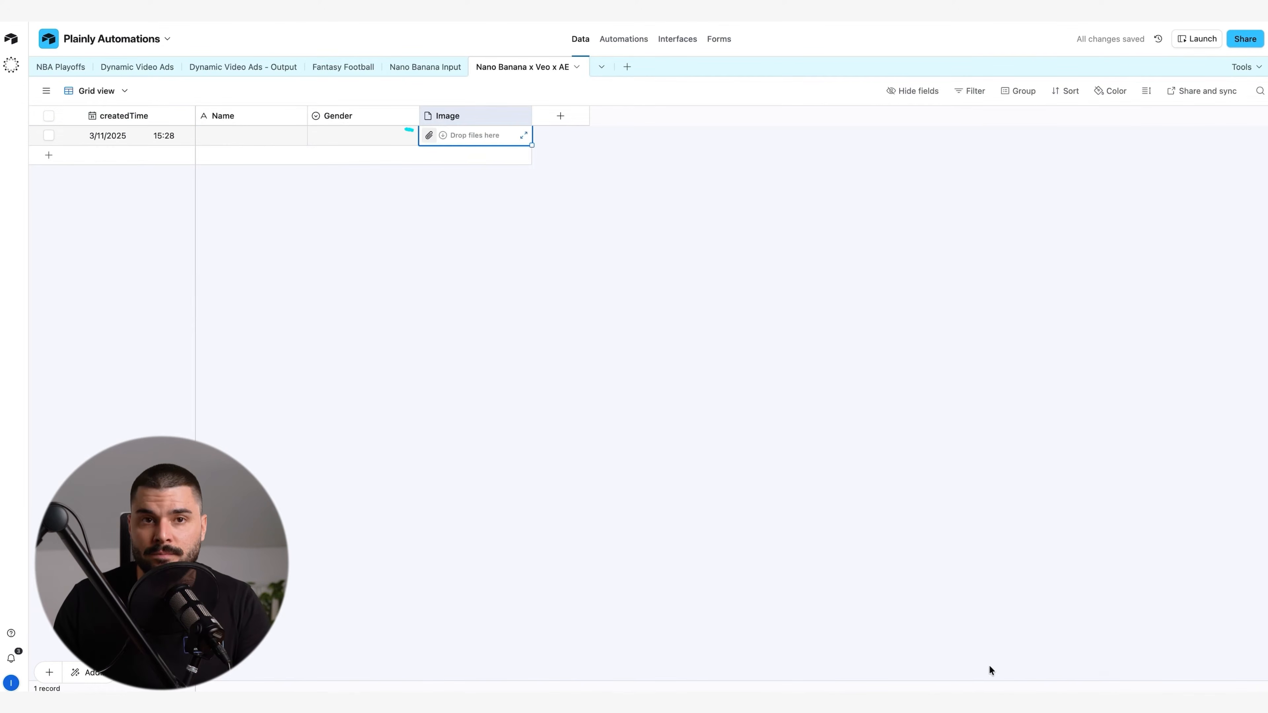
{"action": "left_click_drag", "start_coordinate": [991, 669], "coordinate": [485, 143]}
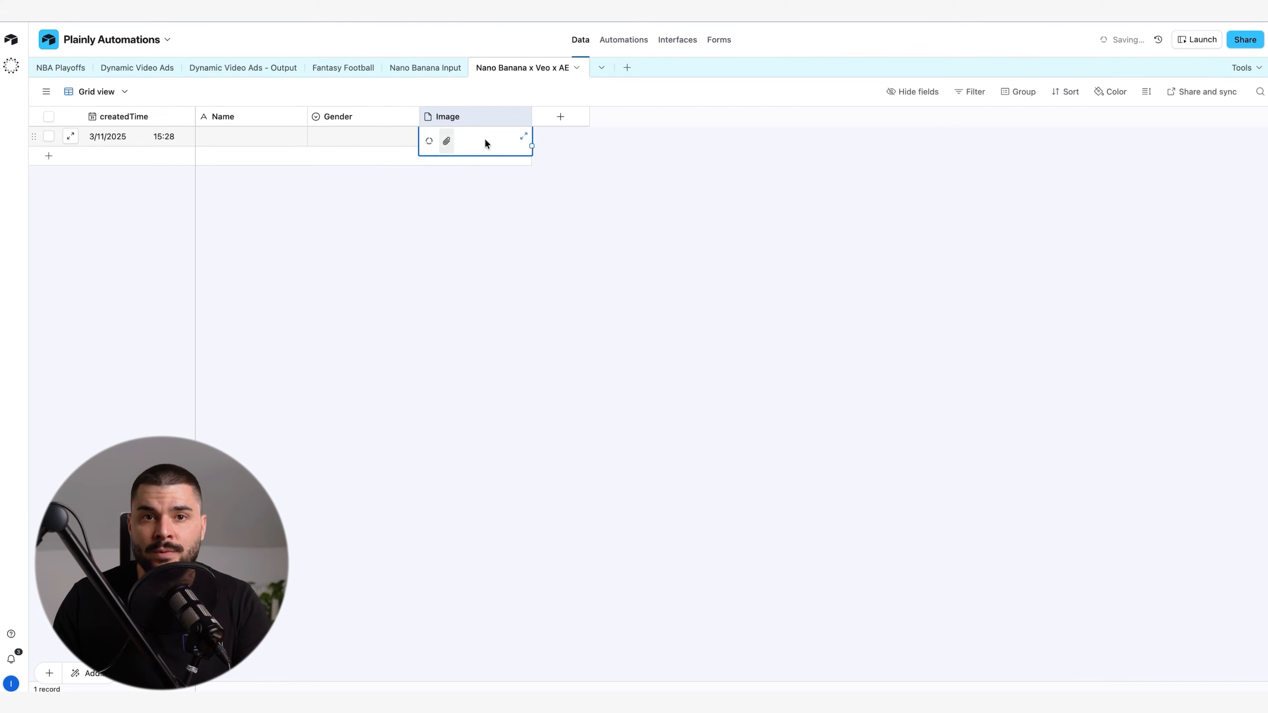
{"action": "double_click", "coordinate": [375, 139]}
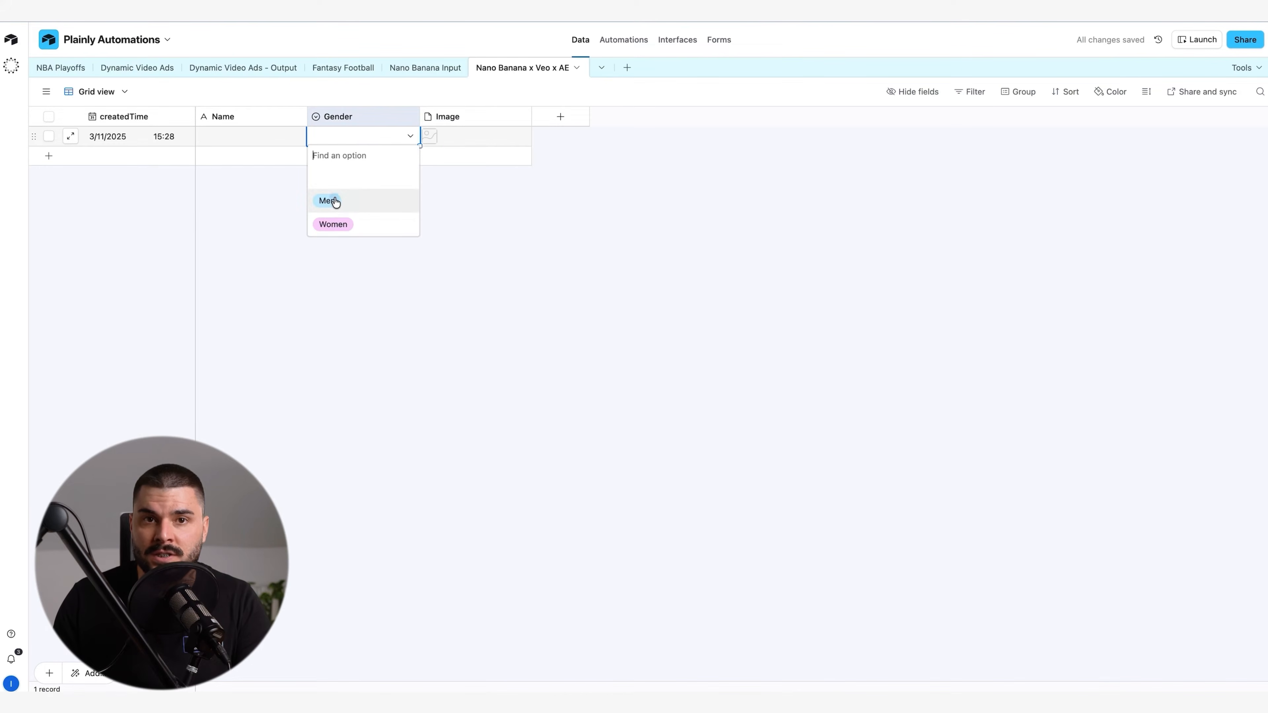
{"action": "left_click", "coordinate": [328, 201]}
{"action": "left_click", "coordinate": [257, 136]}
{"action": "type", "text": "Retro Track Jacket"}
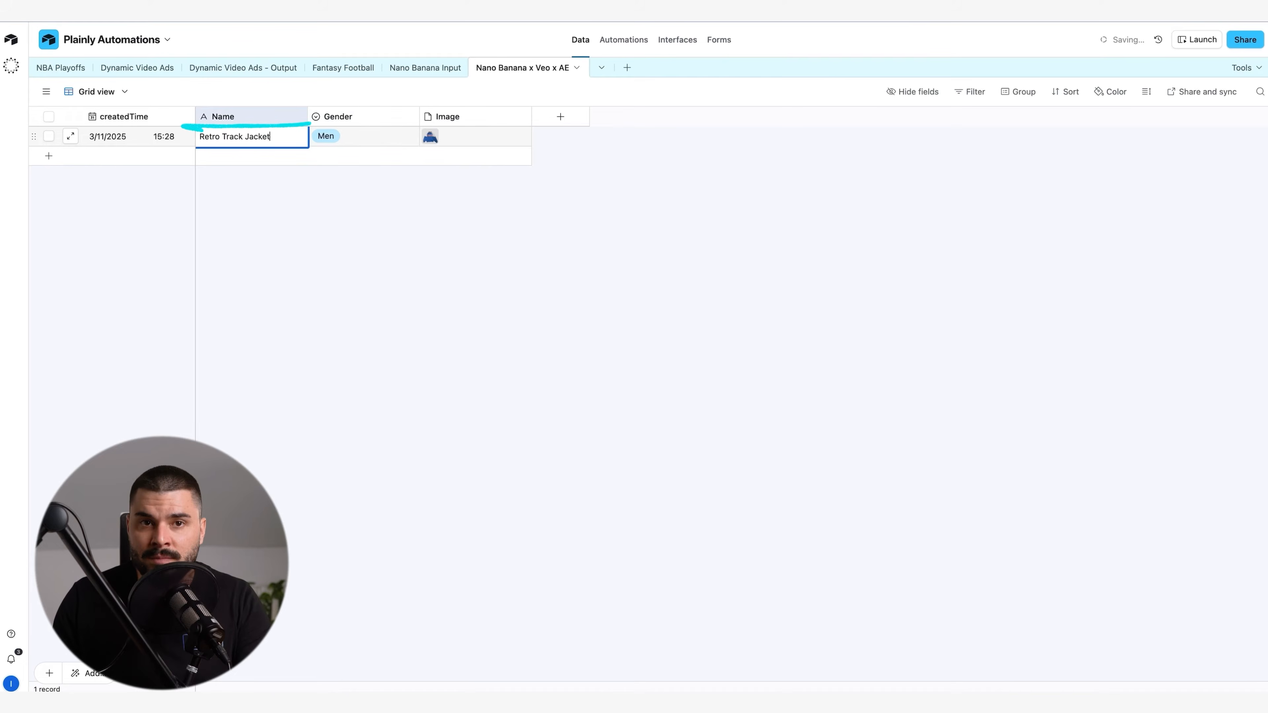
{"action": "left_click", "coordinate": [202, 194]}
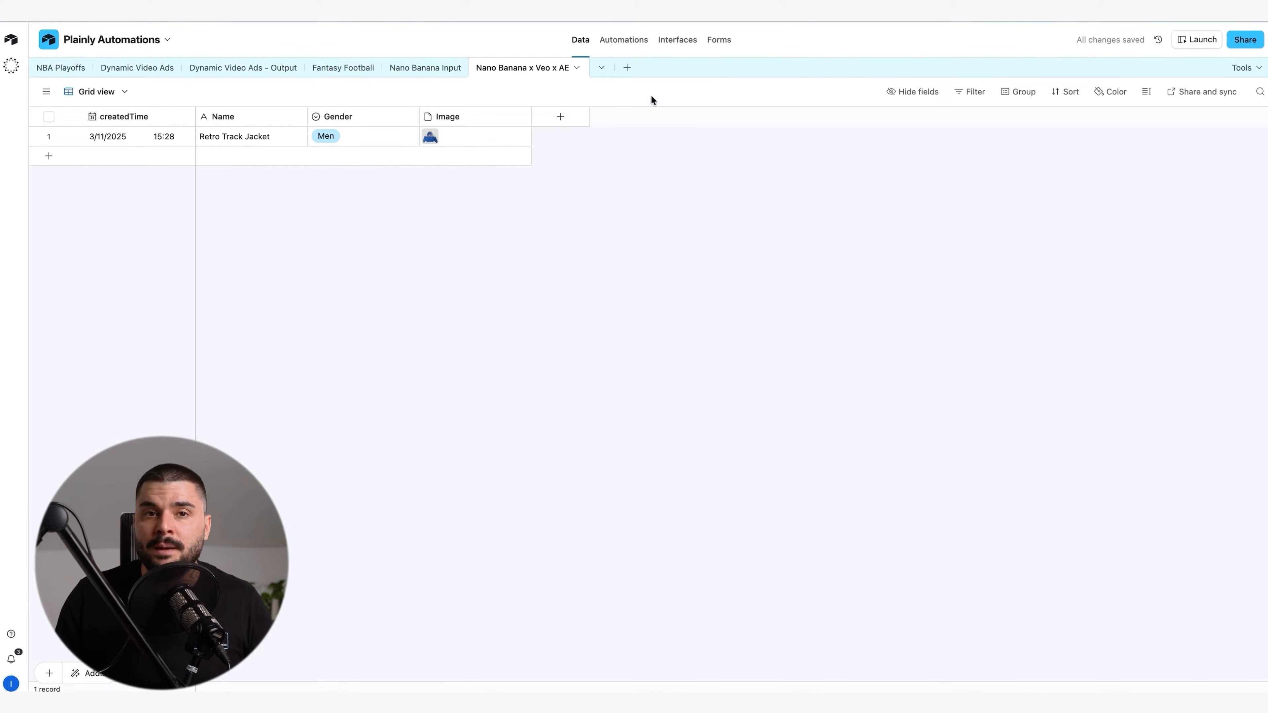
Create a new form from the Nano Banana x Veo x AE table, titled "Nano Banana x Veo x After Effects Video Generation"
{"action": "left_click", "coordinate": [720, 45]}
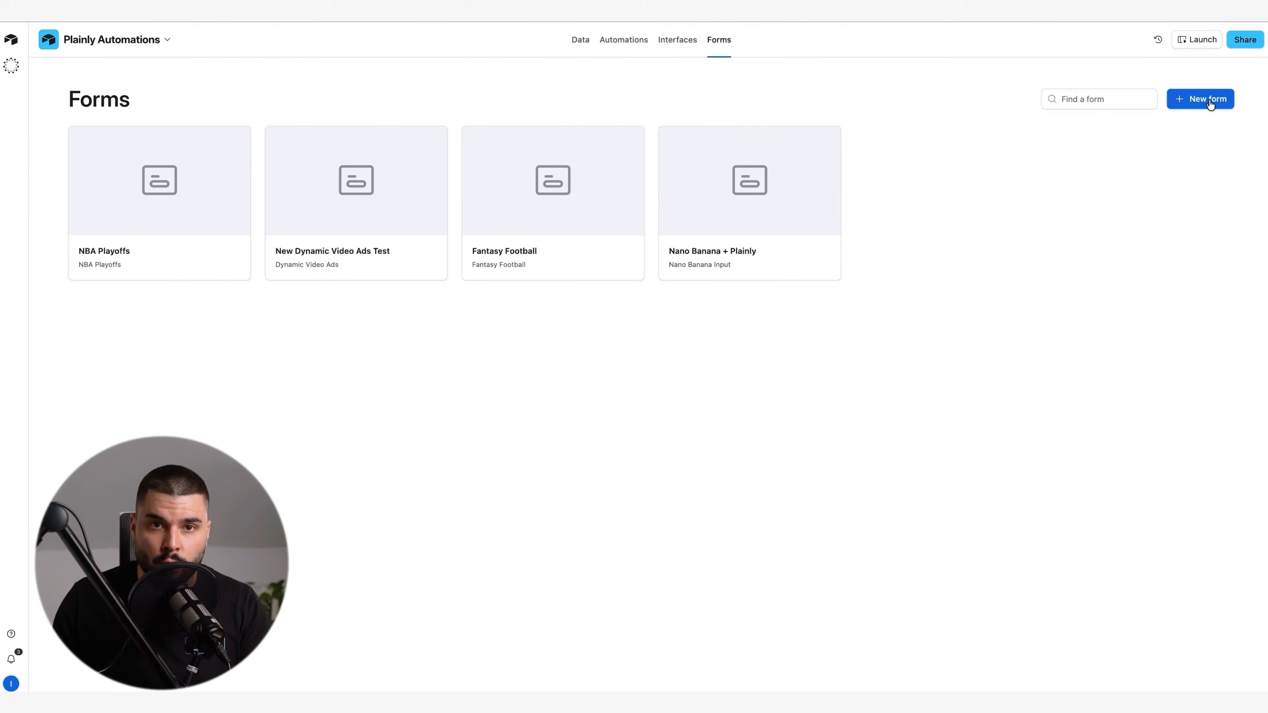
{"action": "left_click", "coordinate": [1210, 102]}
{"action": "left_click", "coordinate": [397, 241]}
{"action": "scroll", "coordinate": [368, 380], "scroll_direction": "down", "scroll_amount": 2}
{"action": "left_click", "coordinate": [368, 413]}
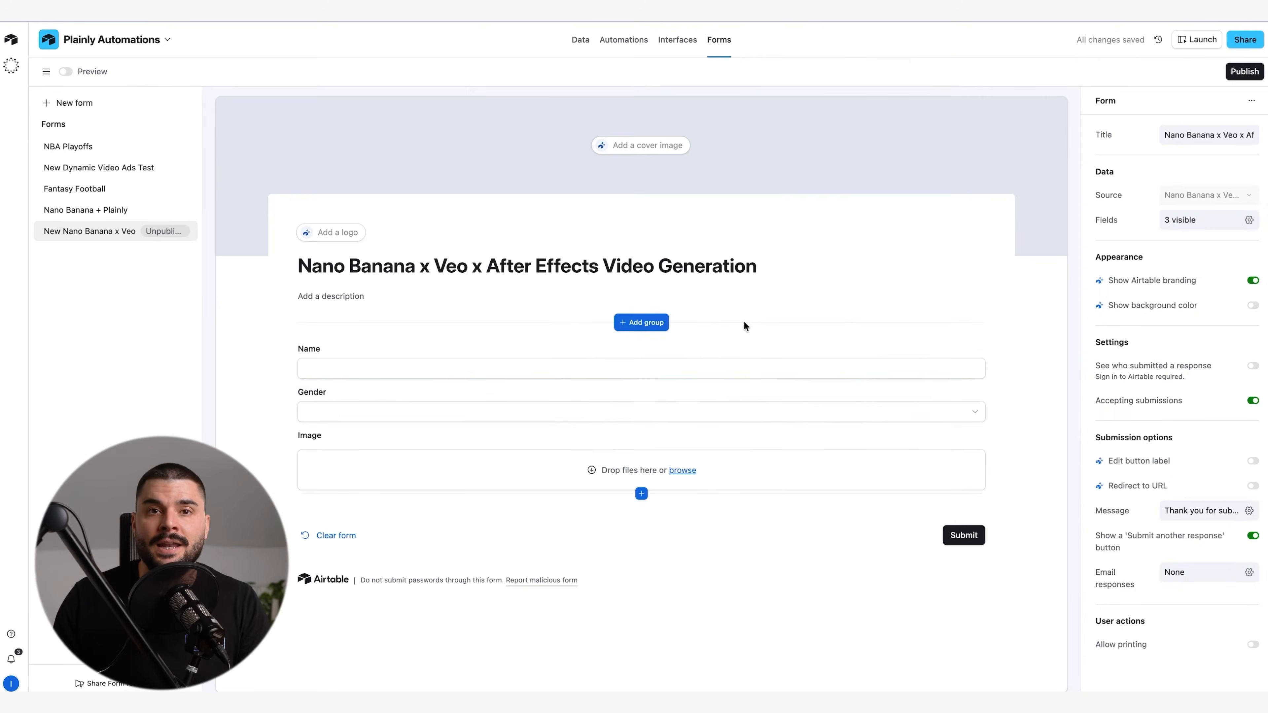
Display the form's Gender options as a list and move the Image field above Name
{"action": "left_click", "coordinate": [645, 419]}
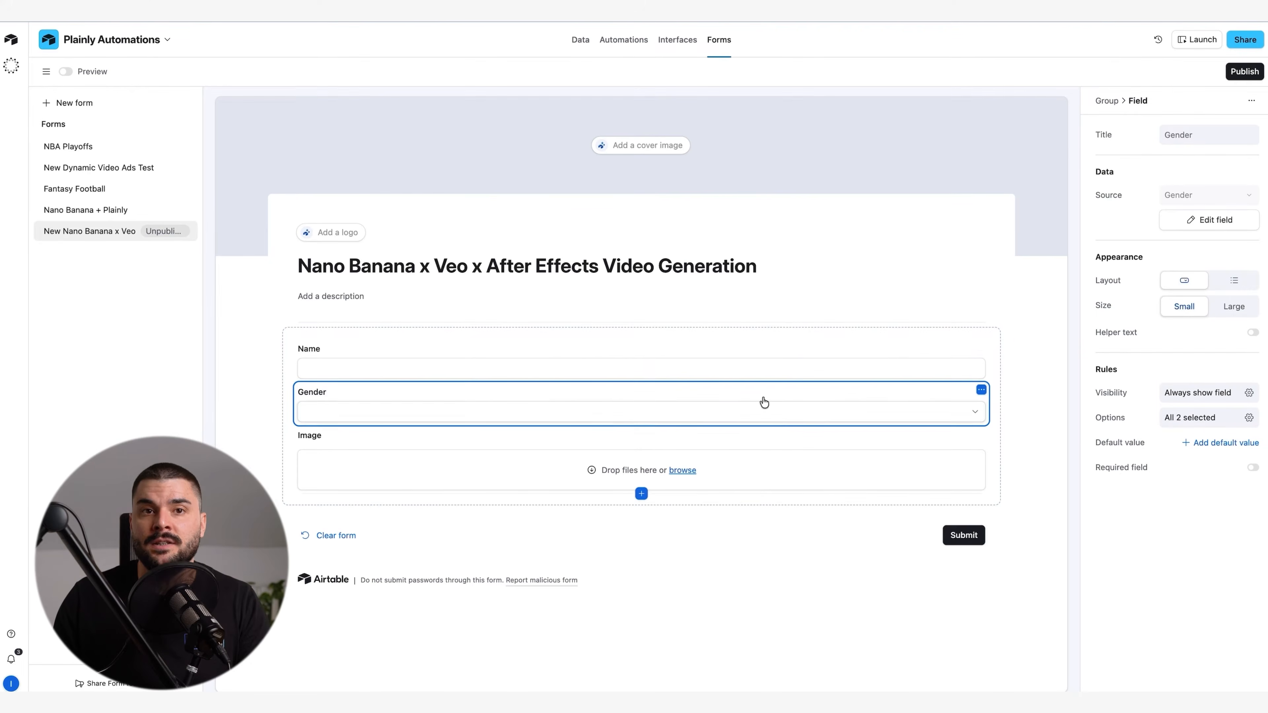
{"action": "left_click", "coordinate": [1235, 280]}
{"action": "left_click_drag", "start_coordinate": [667, 457], "coordinate": [647, 345]}
{"action": "left_click", "coordinate": [844, 564]}
{"action": "left_click", "coordinate": [1245, 39]}
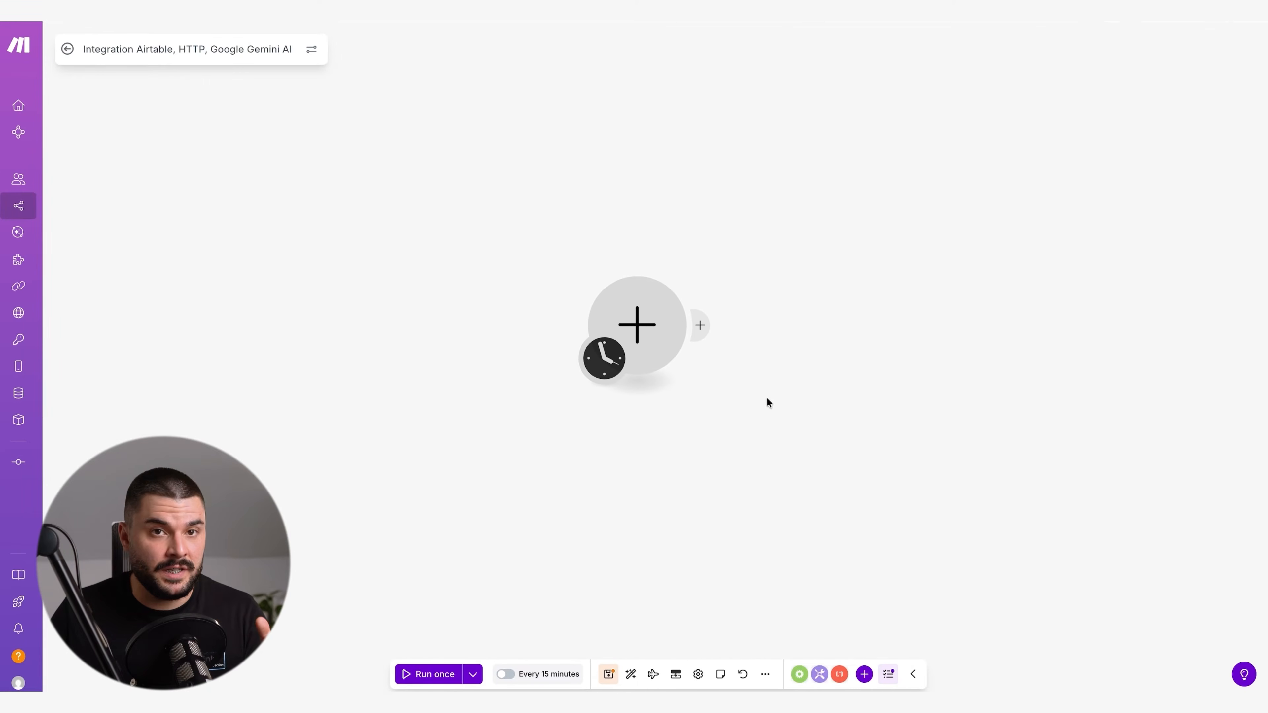
In the empty Make scenario, add the Airtable Watch Records module as the trigger
{"action": "left_click", "coordinate": [657, 322]}
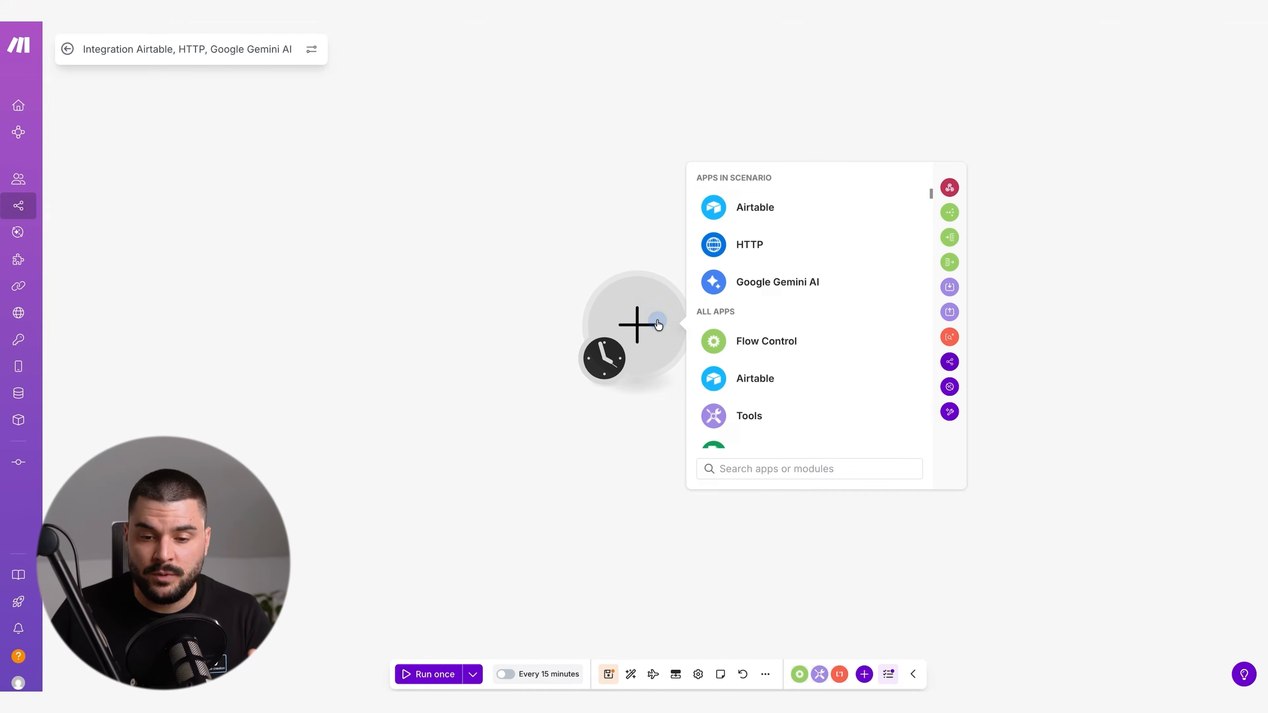
{"action": "left_click", "coordinate": [766, 222]}
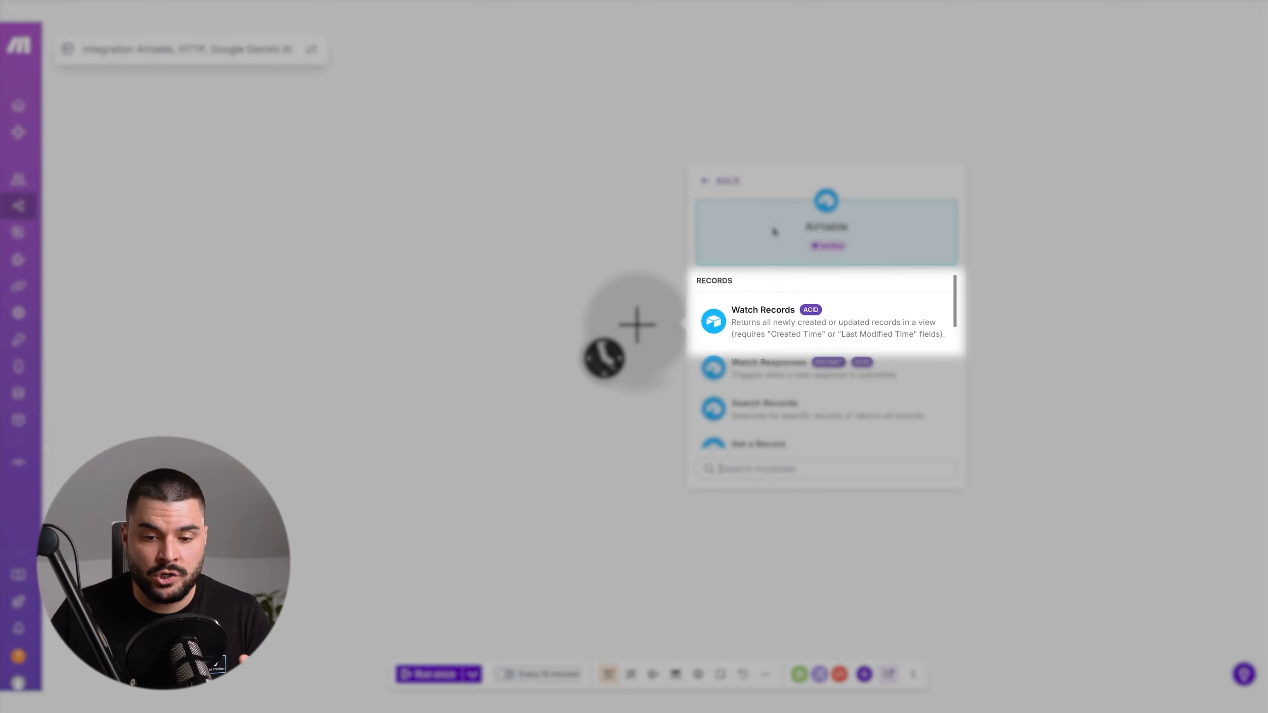
{"action": "left_click", "coordinate": [754, 333]}
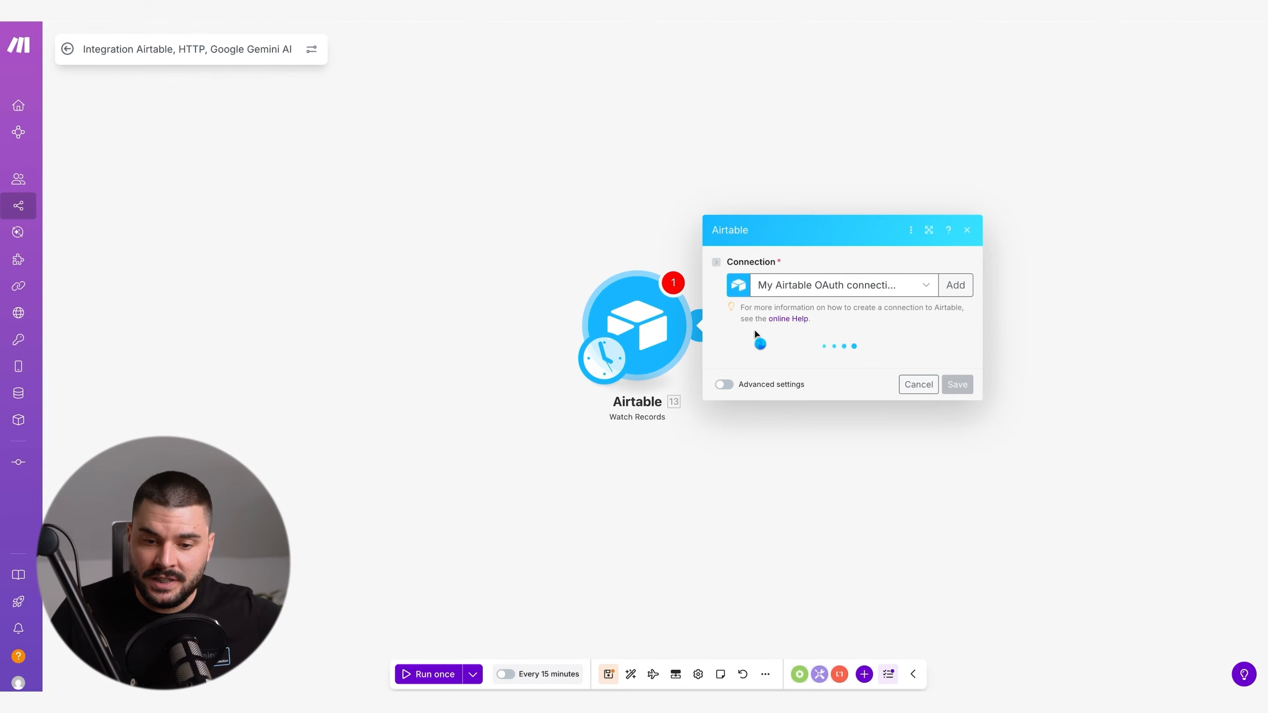
Set the module's connection to Staki Airtable, the base to Plainly Automations and the table to Nano Banana x Veo x AE
{"action": "left_click", "coordinate": [789, 280]}
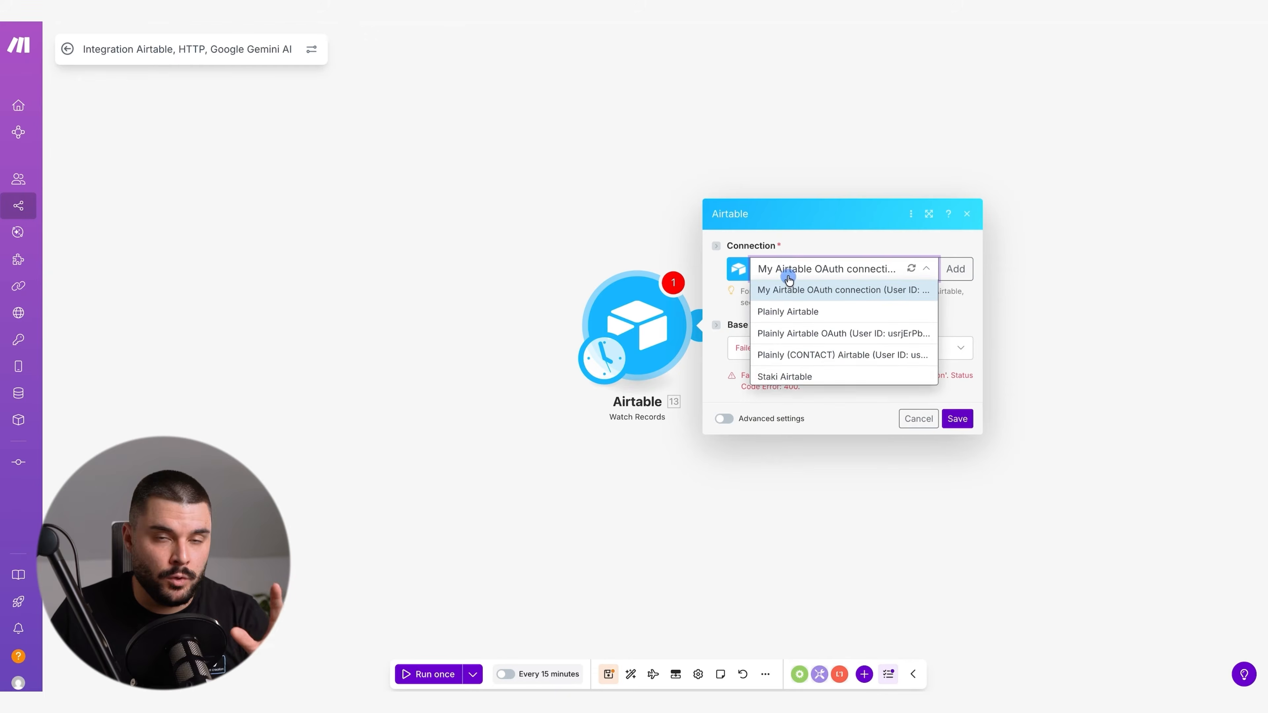
{"action": "left_click", "coordinate": [786, 376]}
{"action": "left_click", "coordinate": [783, 366]}
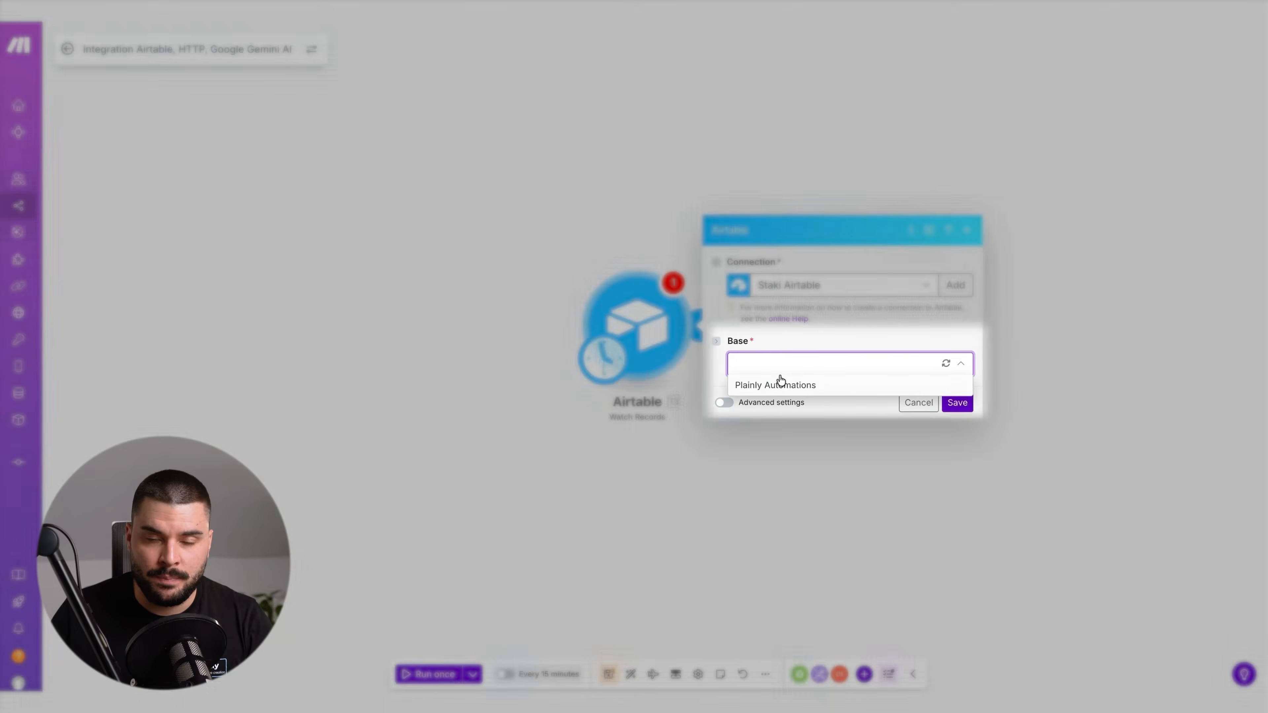
{"action": "left_click", "coordinate": [782, 377]}
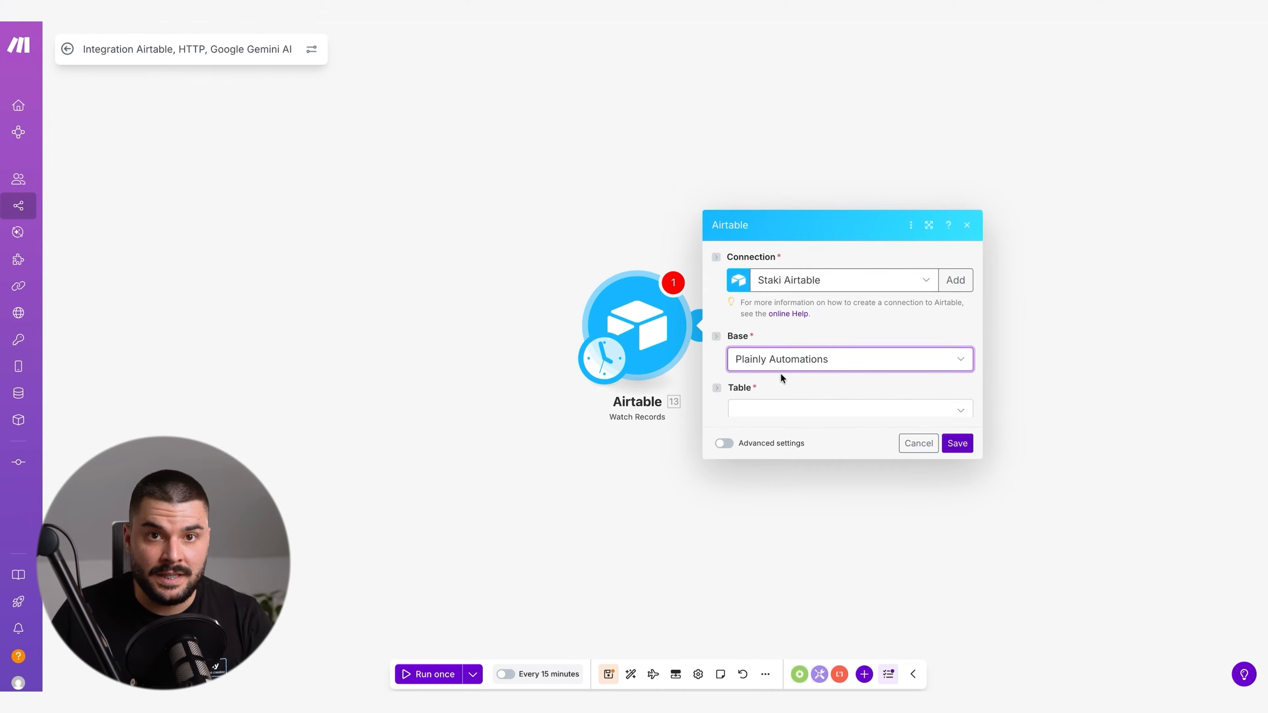
{"action": "left_click", "coordinate": [786, 390]}
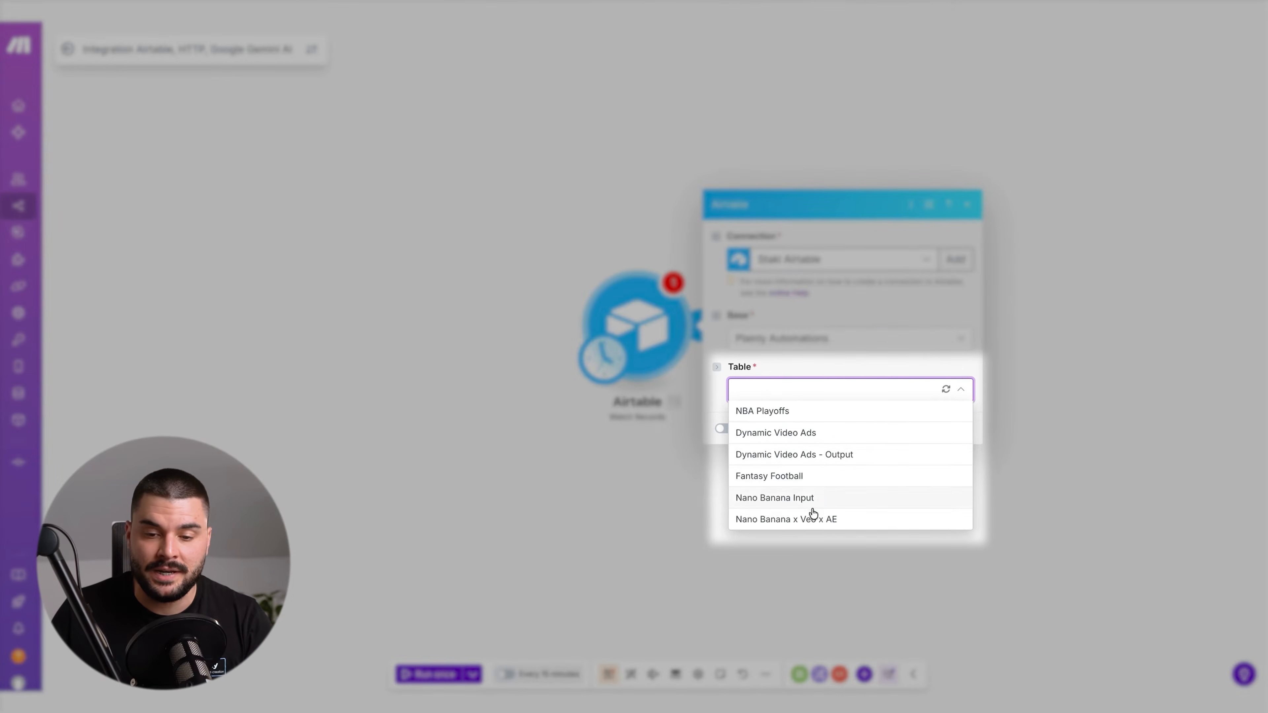
{"action": "left_click", "coordinate": [813, 519]}
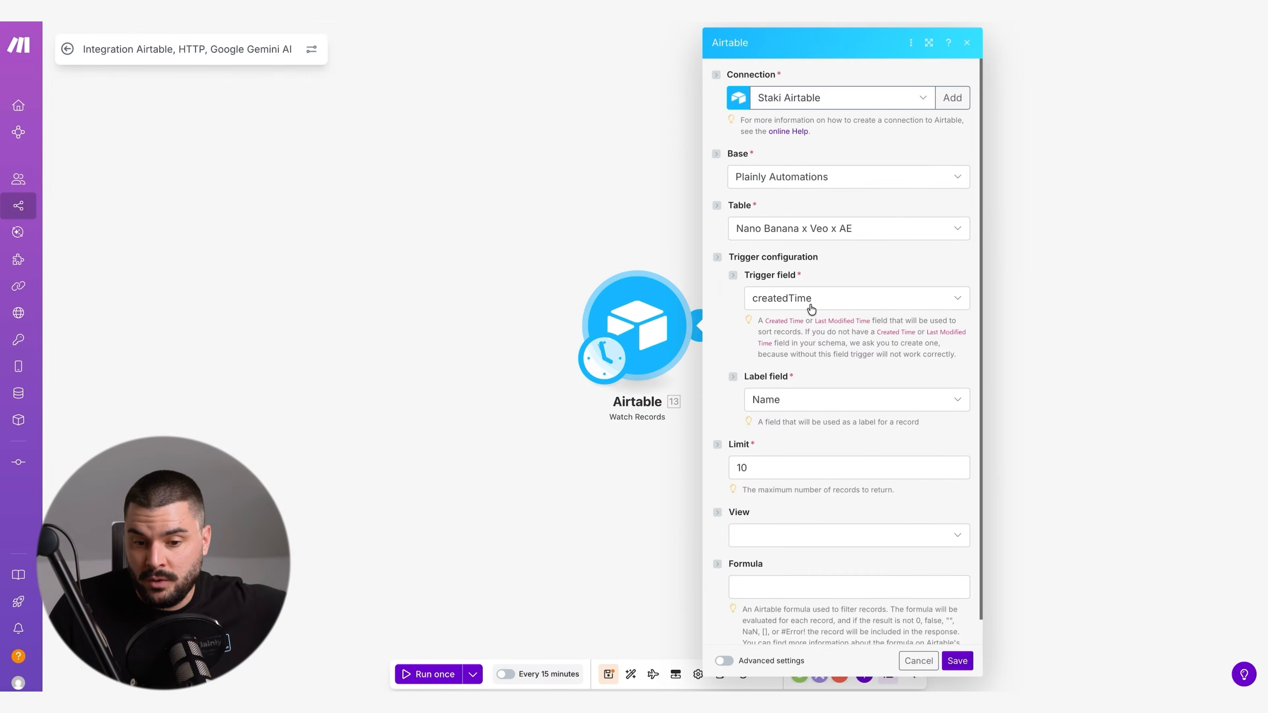
Set the Watch Records label field to Name and the view to Grid view, and save the module
{"action": "scroll", "coordinate": [809, 380], "scroll_direction": "down", "scroll_amount": 1}
{"action": "left_click", "coordinate": [822, 382]}
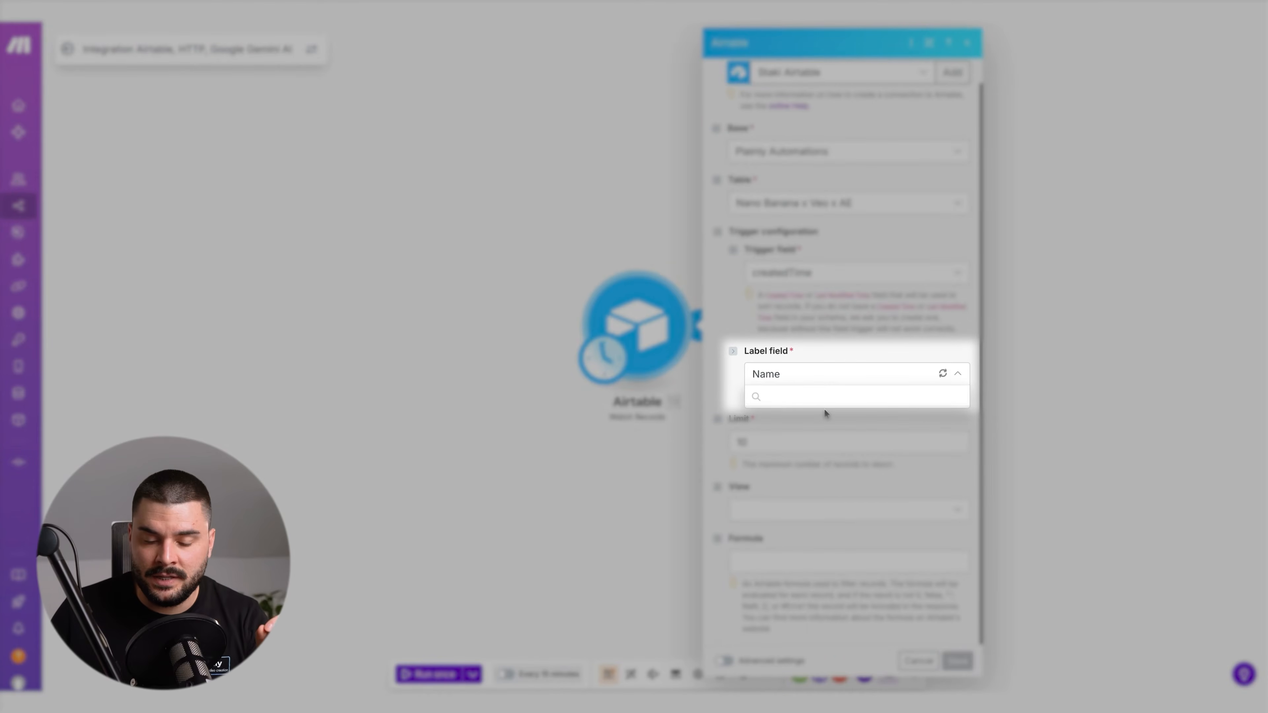
{"action": "left_click", "coordinate": [792, 396]}
{"action": "left_click", "coordinate": [801, 520]}
{"action": "left_click", "coordinate": [795, 555]}
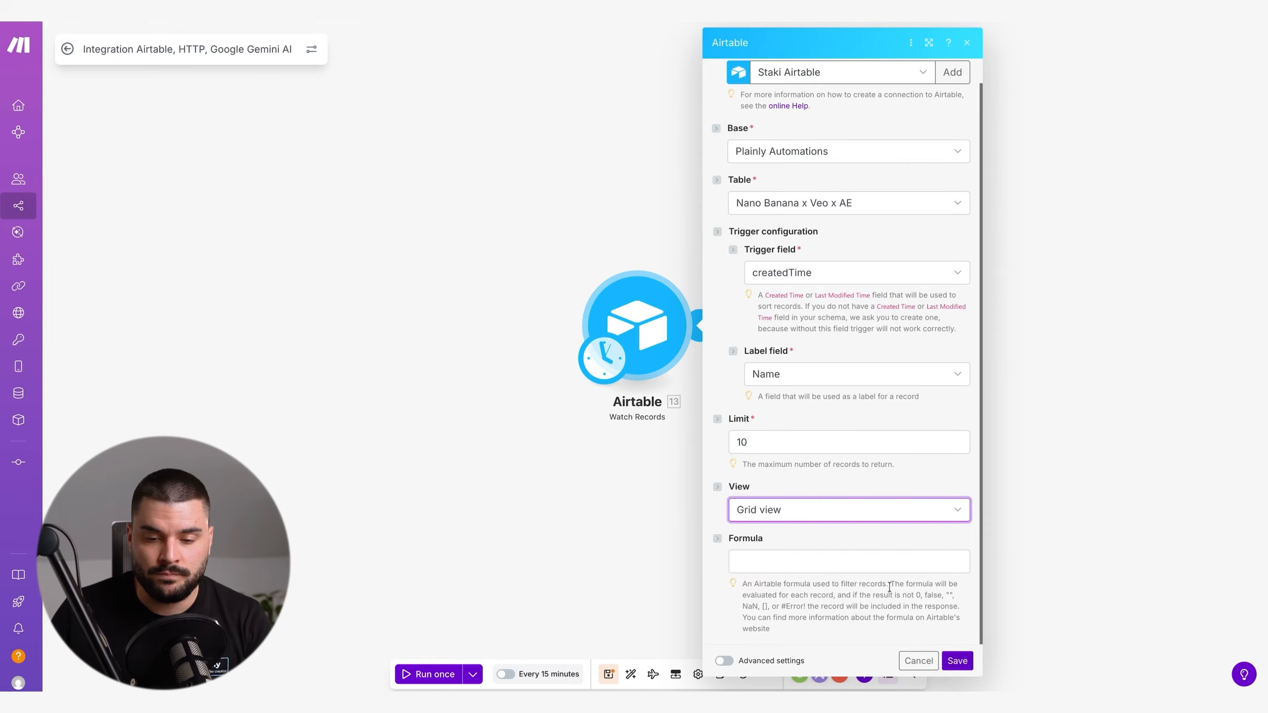
{"action": "left_click", "coordinate": [957, 661]}
{"action": "left_click_drag", "start_coordinate": [756, 358], "coordinate": [648, 354]}
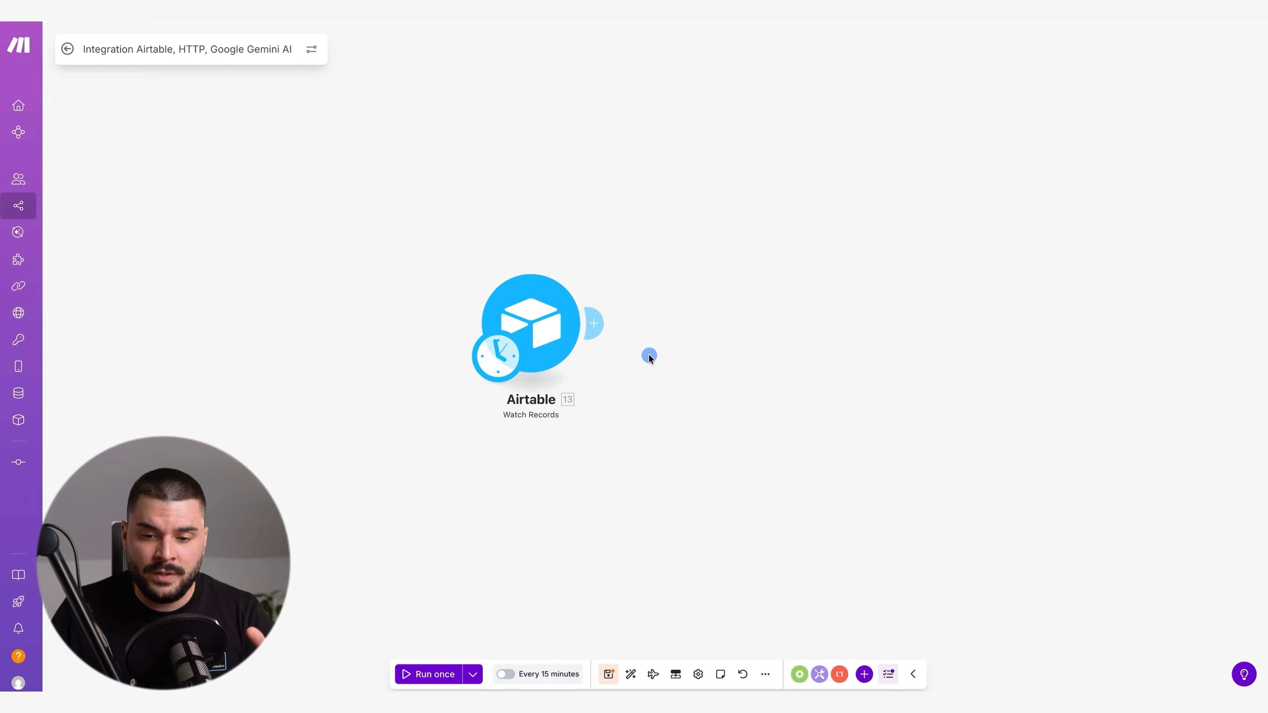
Add an HTTP Get a file module after Watch Records, map its URL to the Airtable Image URL, and save it
{"action": "left_click", "coordinate": [594, 319]}
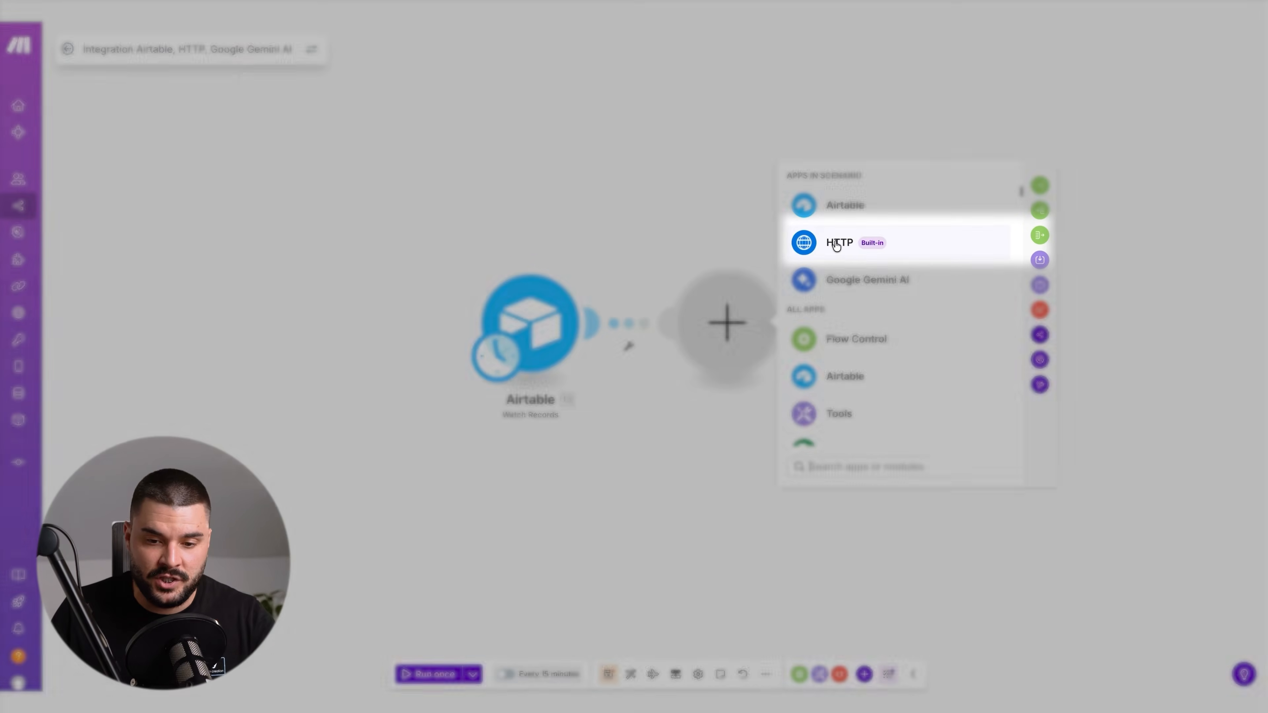
{"action": "left_click", "coordinate": [835, 243]}
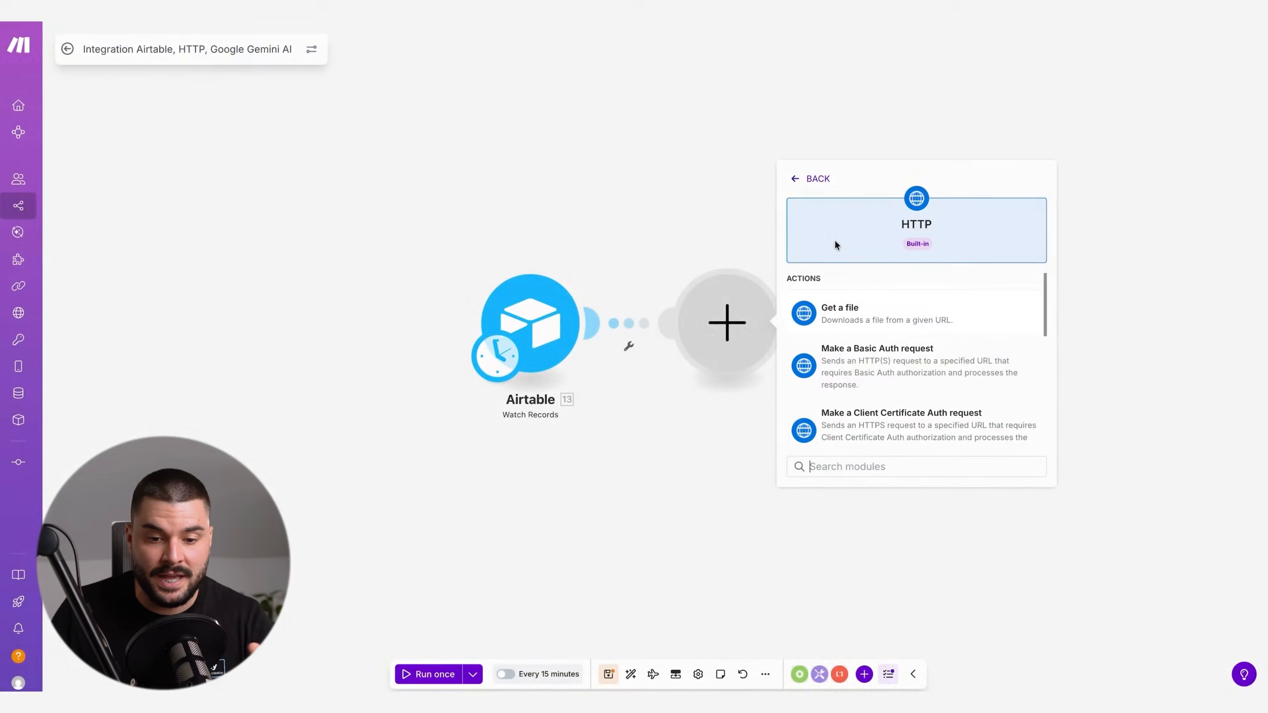
{"action": "left_click", "coordinate": [862, 318]}
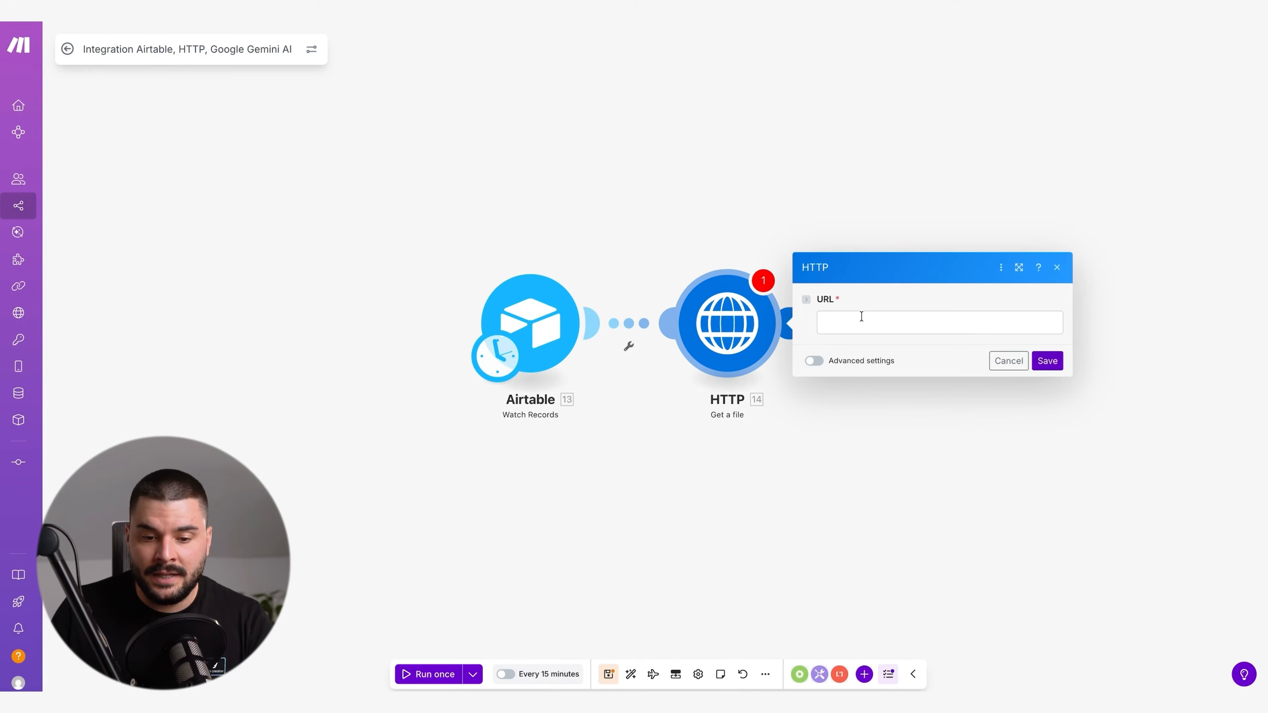
{"action": "left_click", "coordinate": [855, 322]}
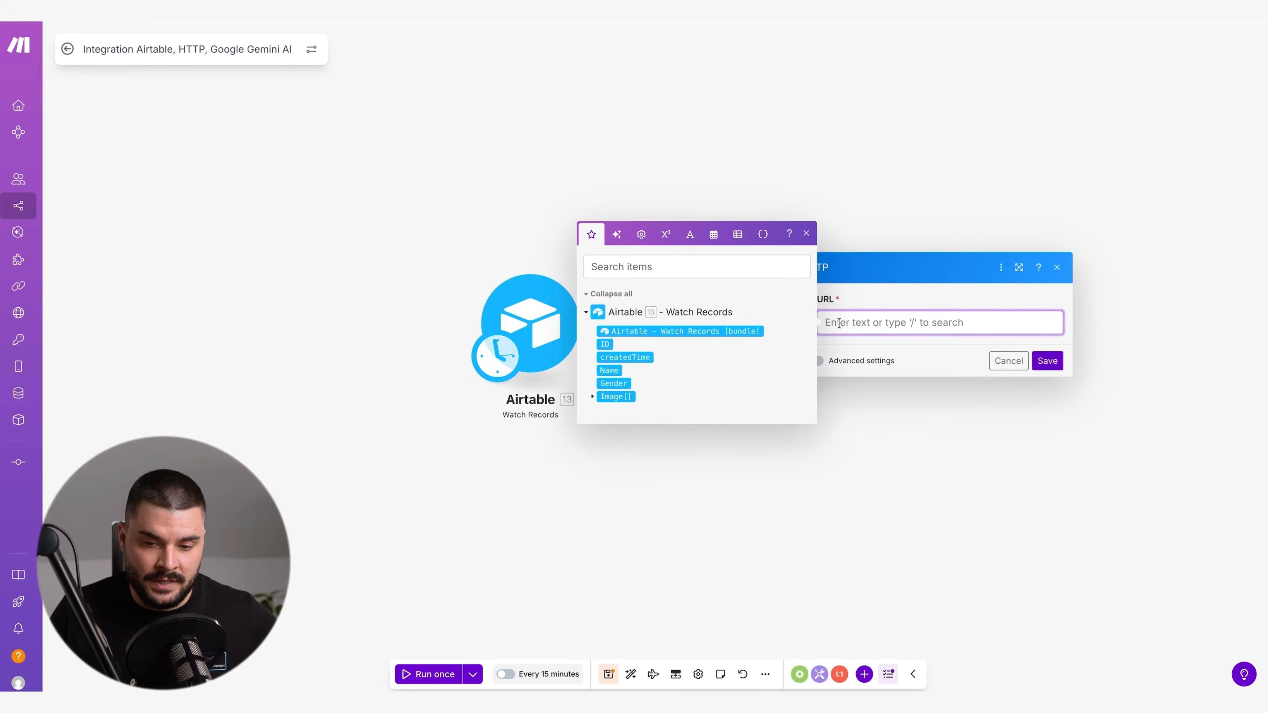
{"action": "left_click", "coordinate": [593, 398]}
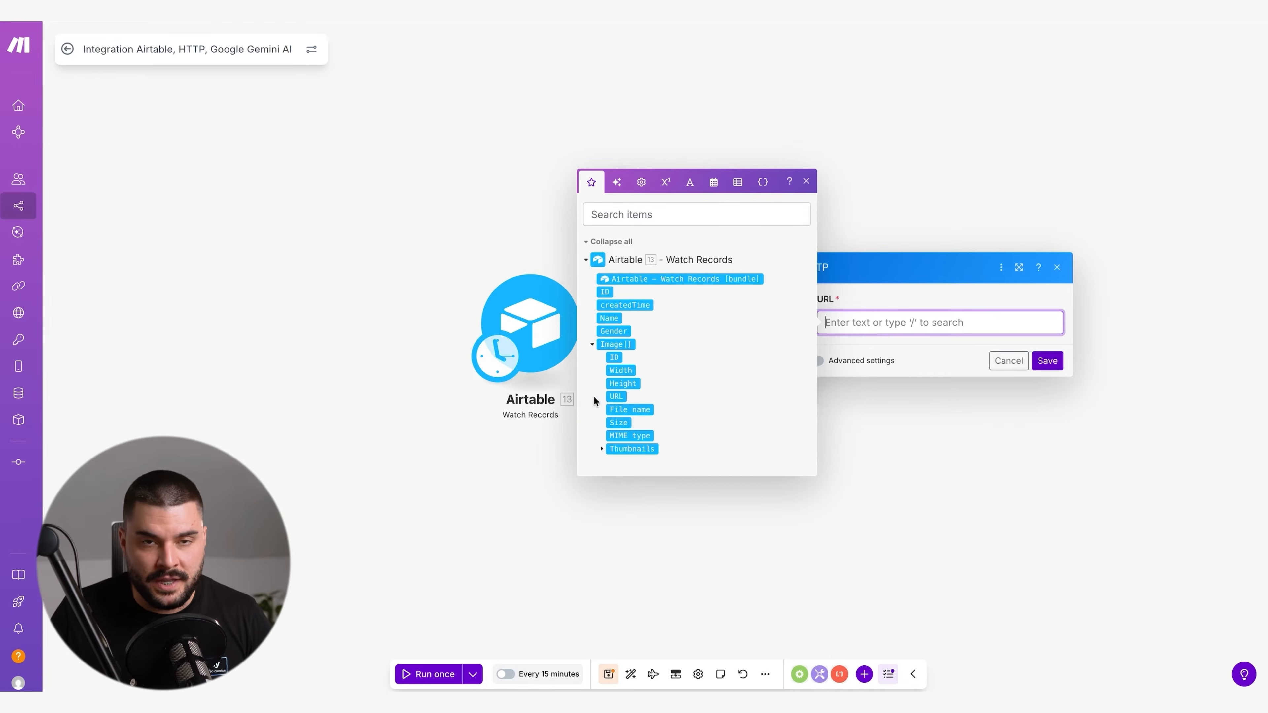
{"action": "left_click", "coordinate": [617, 396]}
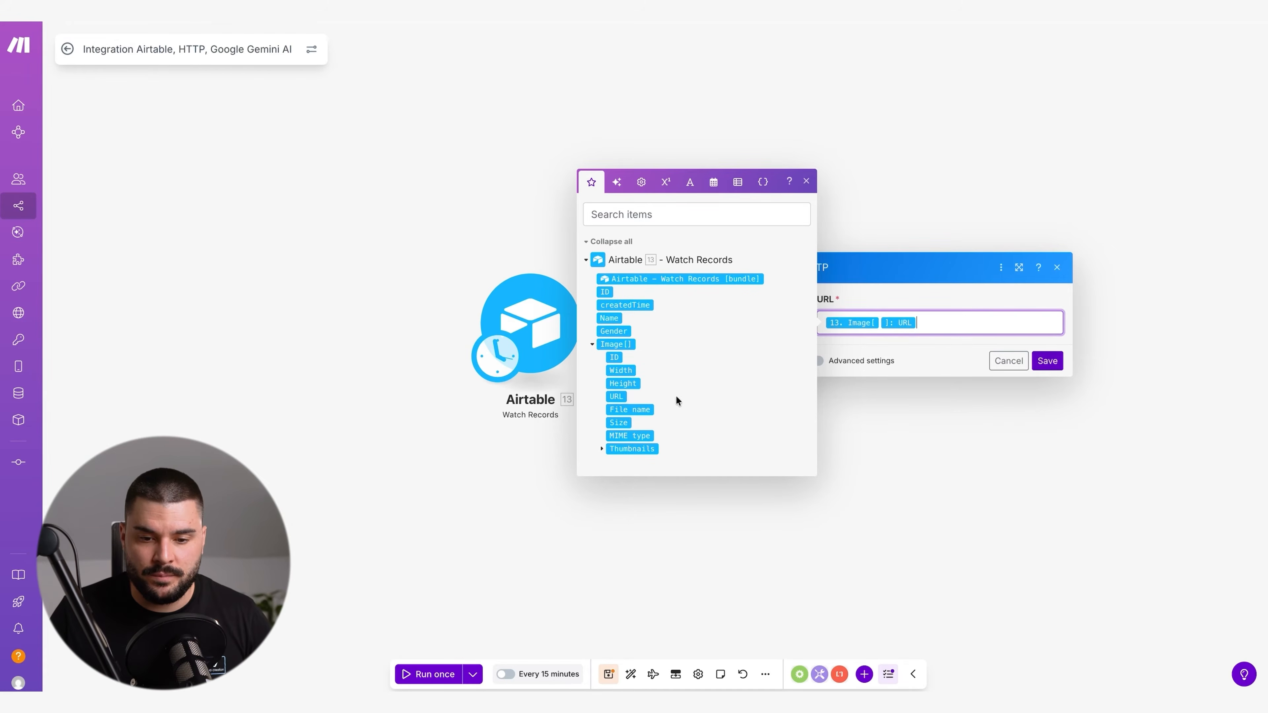
{"action": "left_click", "coordinate": [1049, 361]}
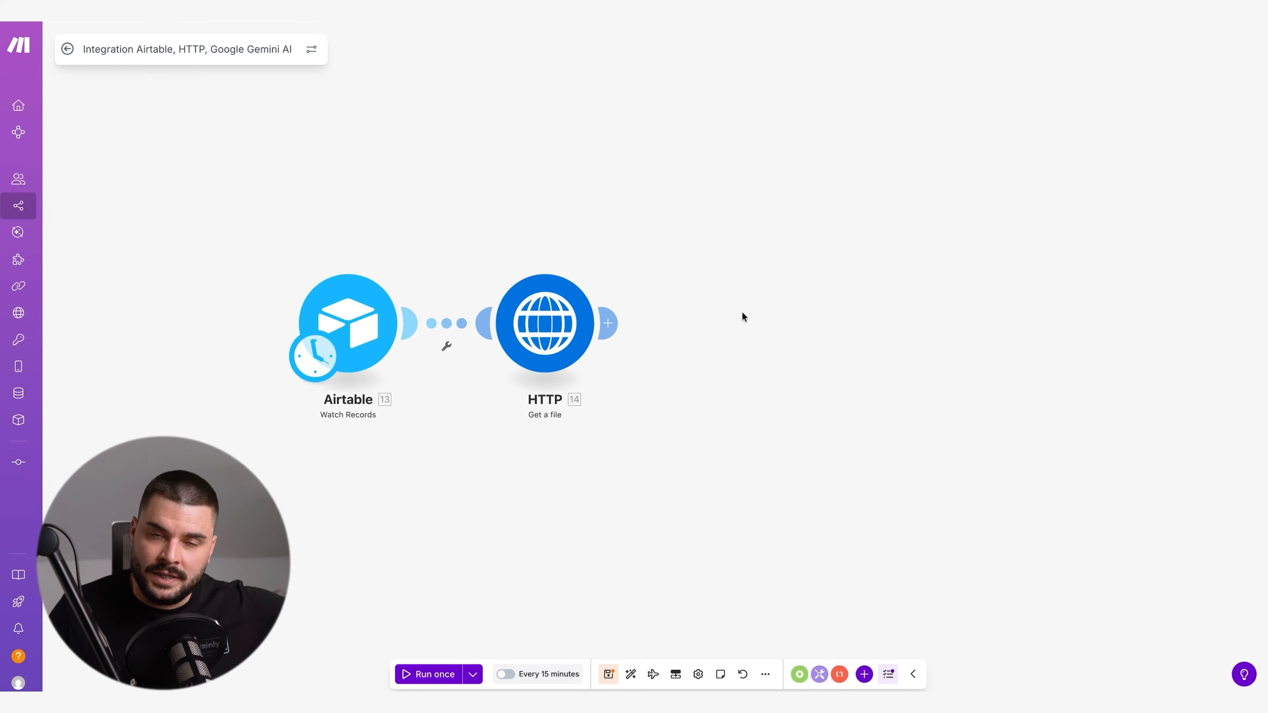
Add a Google Gemini AI Upload a file module that uses the HTTP - Get a file output, and save it
{"action": "left_click", "coordinate": [579, 322]}
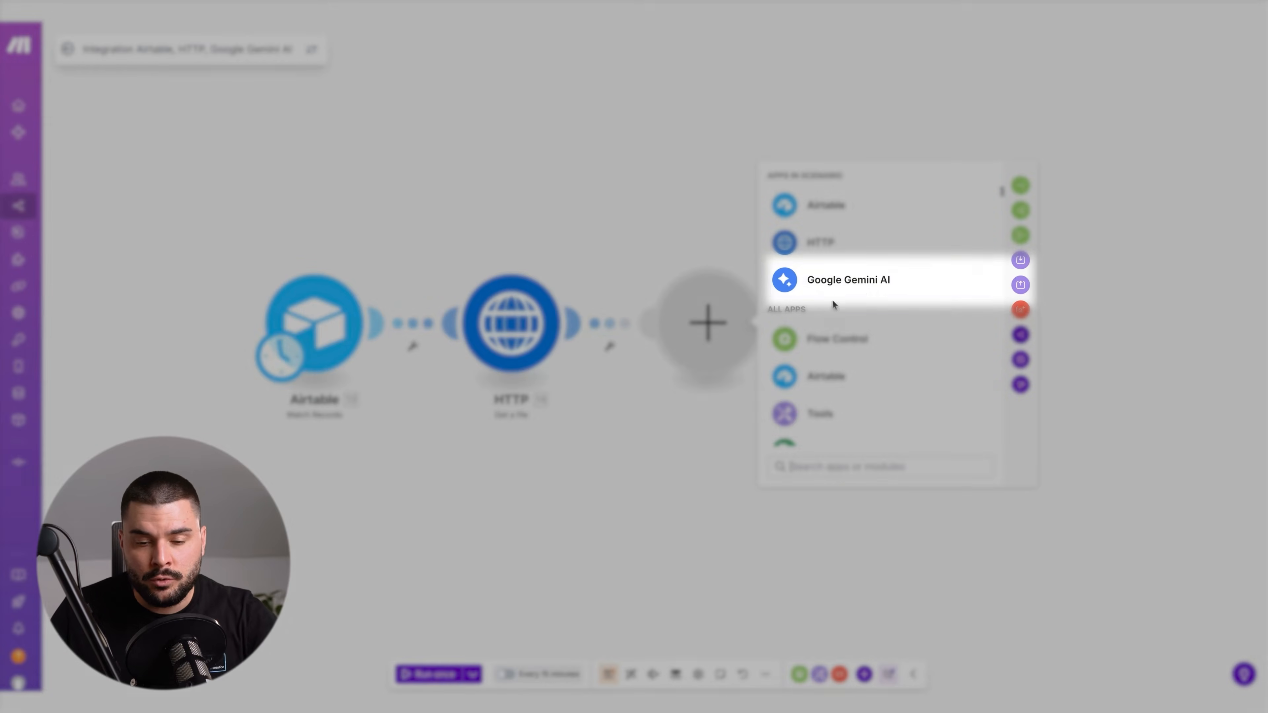
{"action": "left_click", "coordinate": [870, 282]}
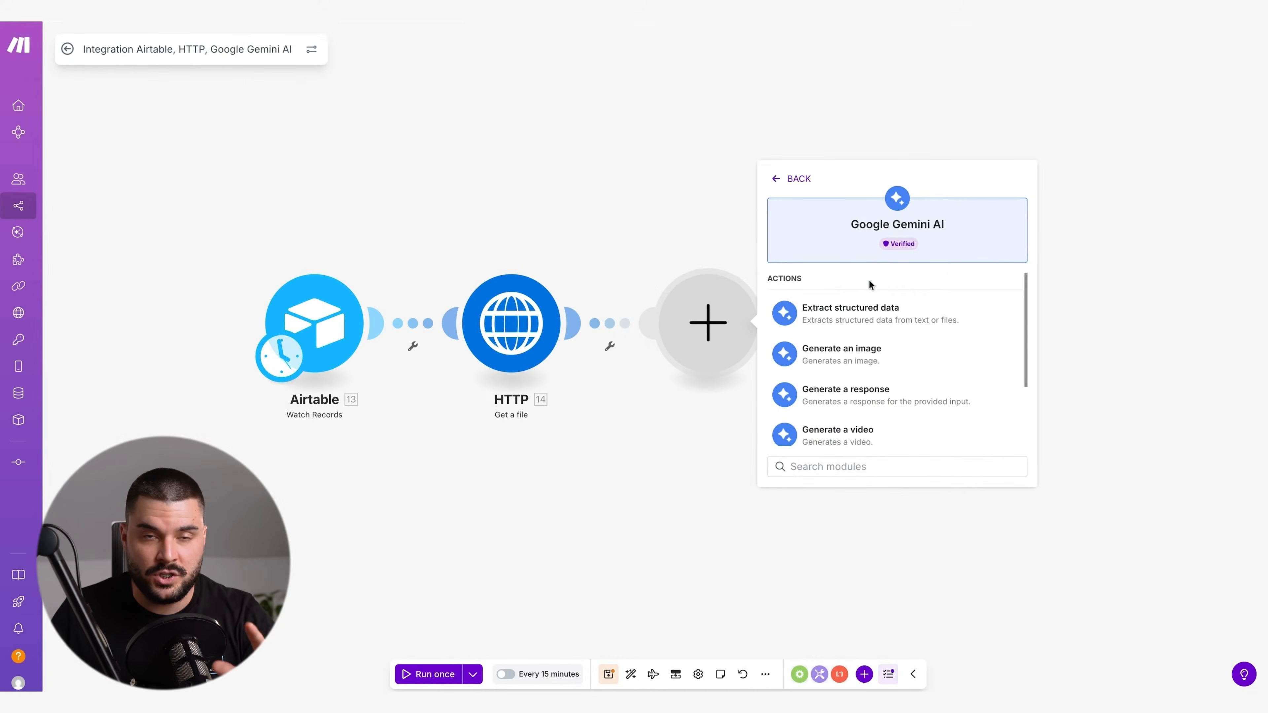
{"action": "scroll", "coordinate": [877, 295], "scroll_direction": "down", "scroll_amount": 2}
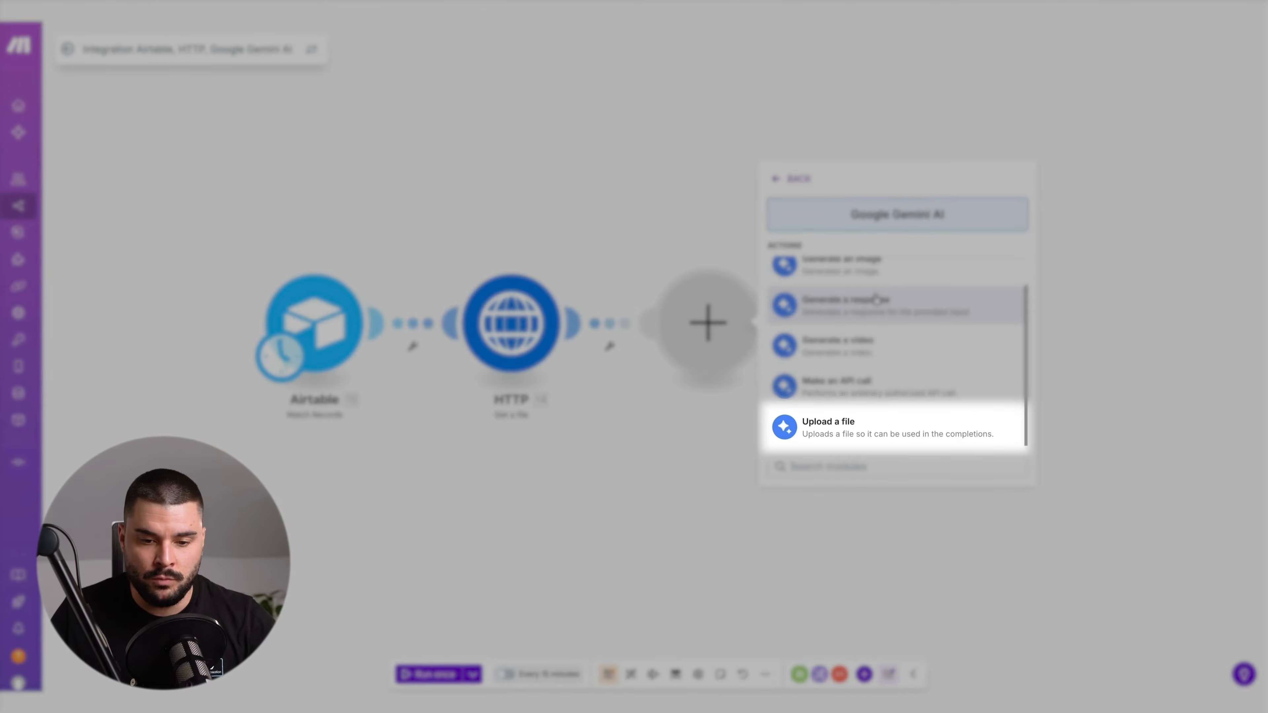
{"action": "left_click", "coordinate": [856, 426]}
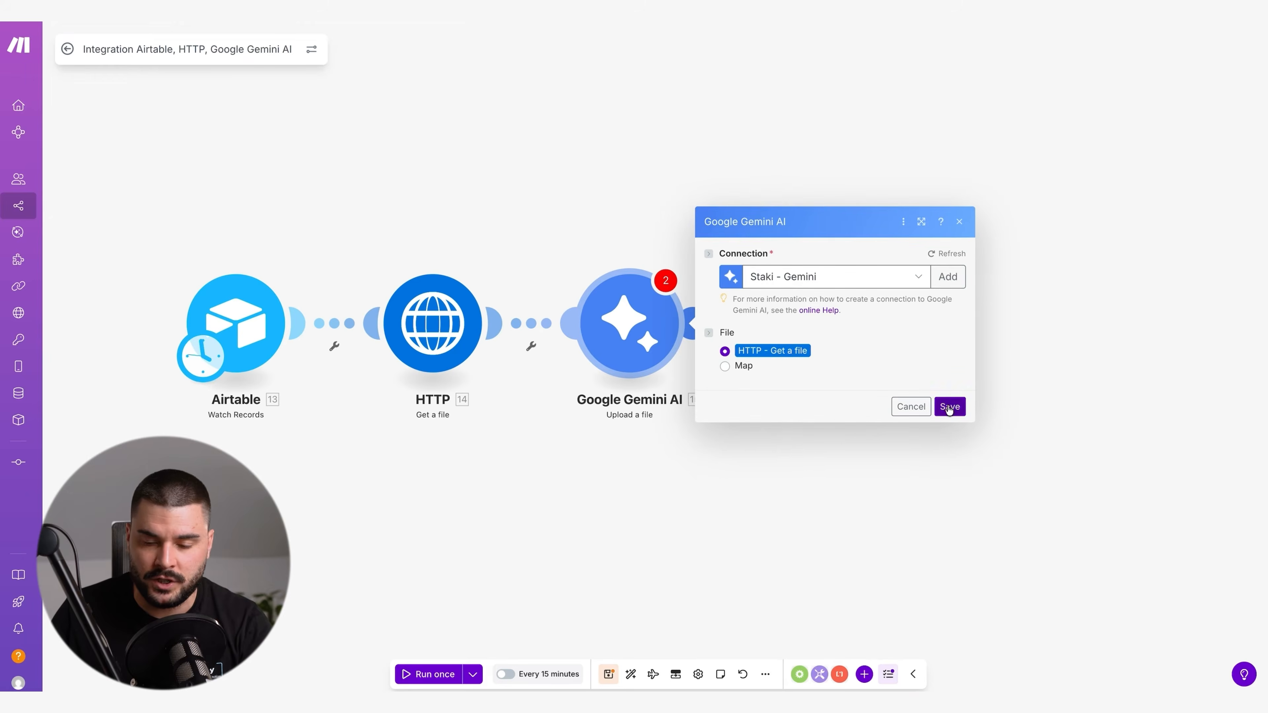
{"action": "left_click", "coordinate": [950, 407]}
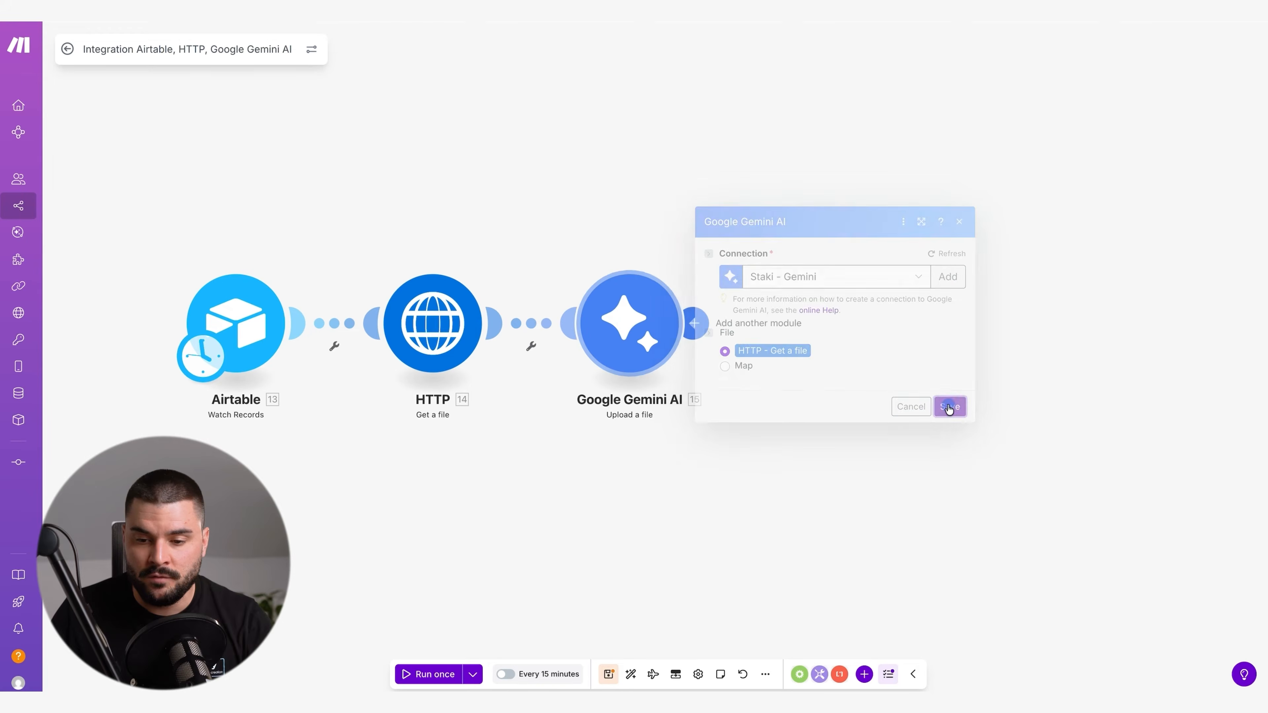
Add a Google Gemini AI Generate a response module and set its AI model to Gemini 2.5 Flash Preview 05-20
{"action": "left_click", "coordinate": [695, 321]}
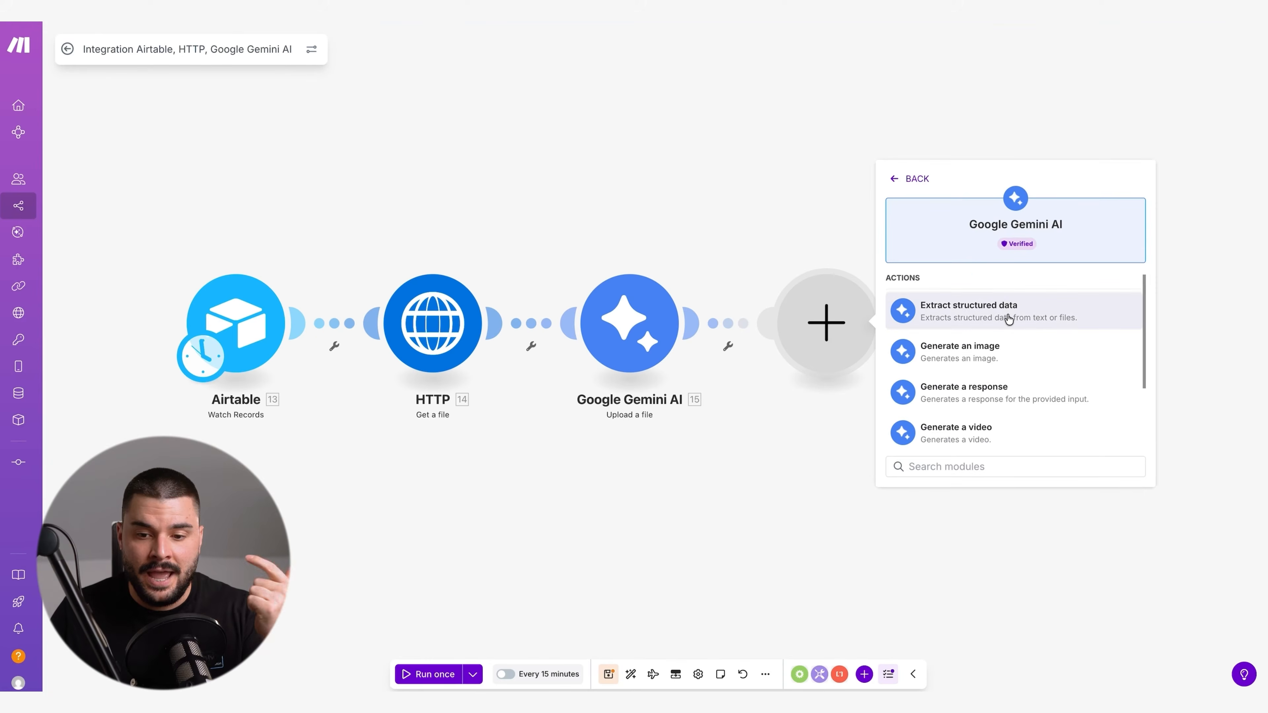
{"action": "scroll", "coordinate": [1005, 325], "scroll_direction": "down", "scroll_amount": 1}
{"action": "left_click", "coordinate": [962, 384]}
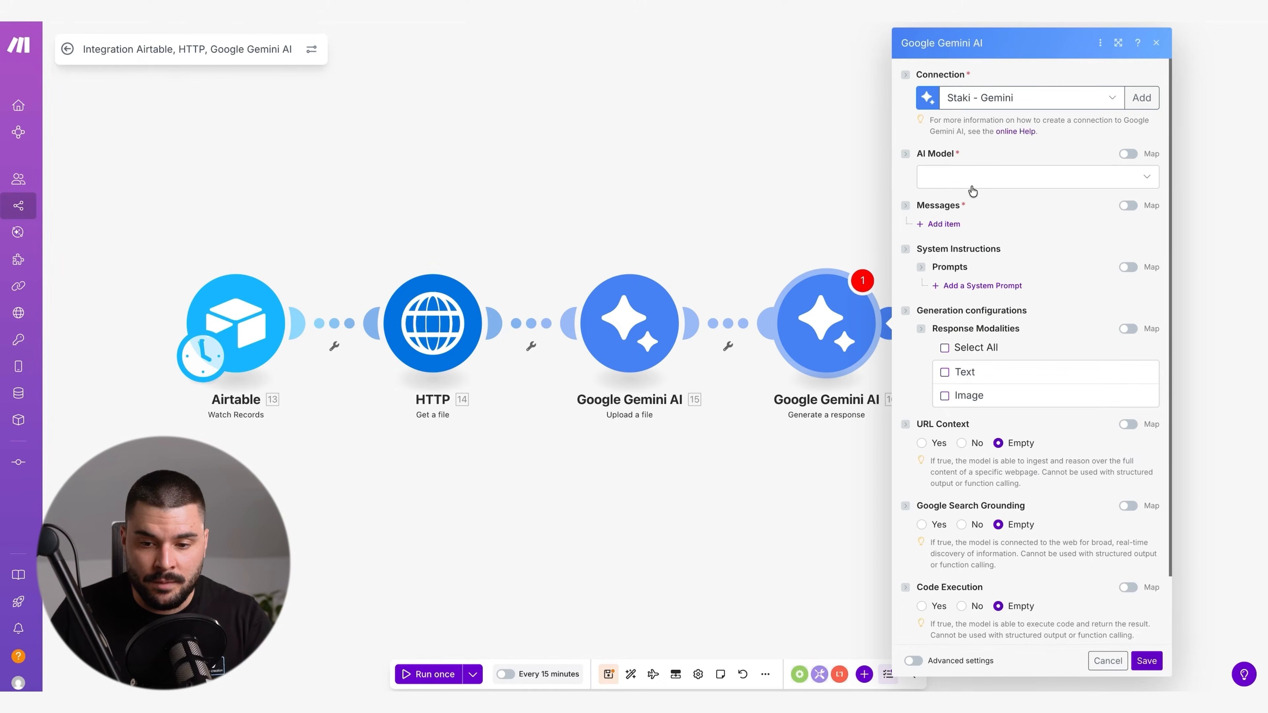
{"action": "left_click", "coordinate": [971, 185]}
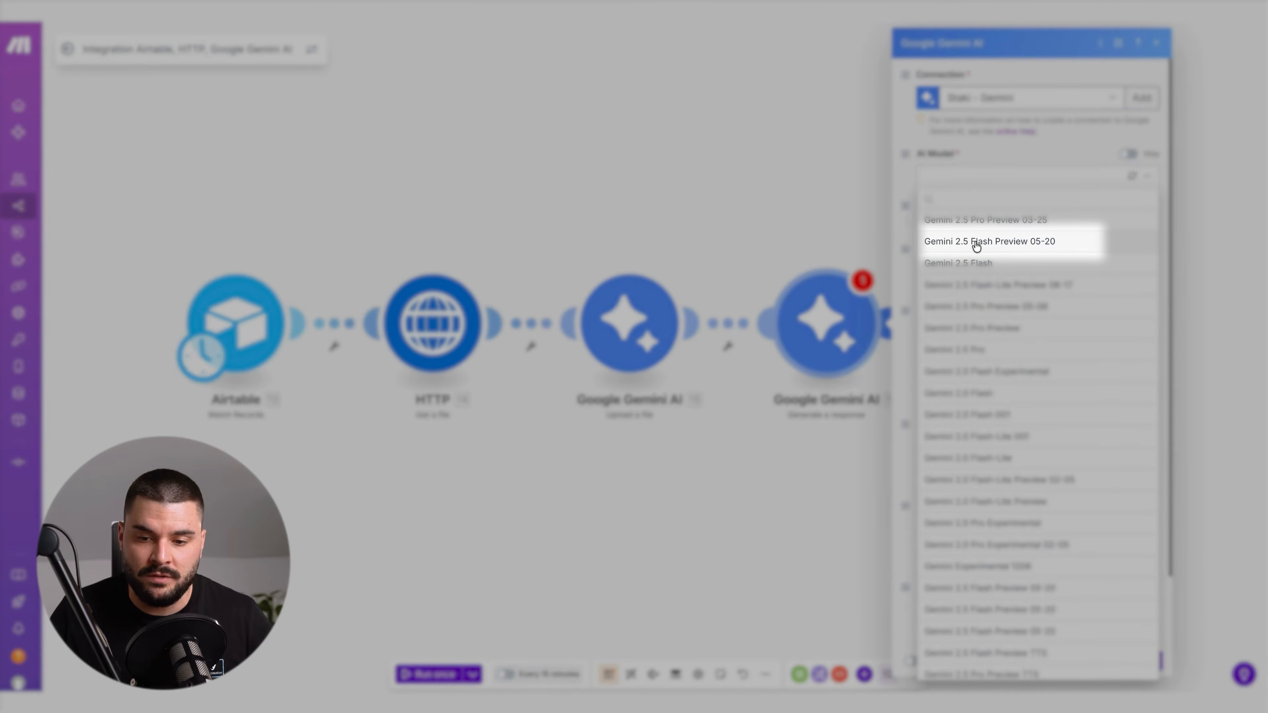
{"action": "left_click", "coordinate": [976, 244]}
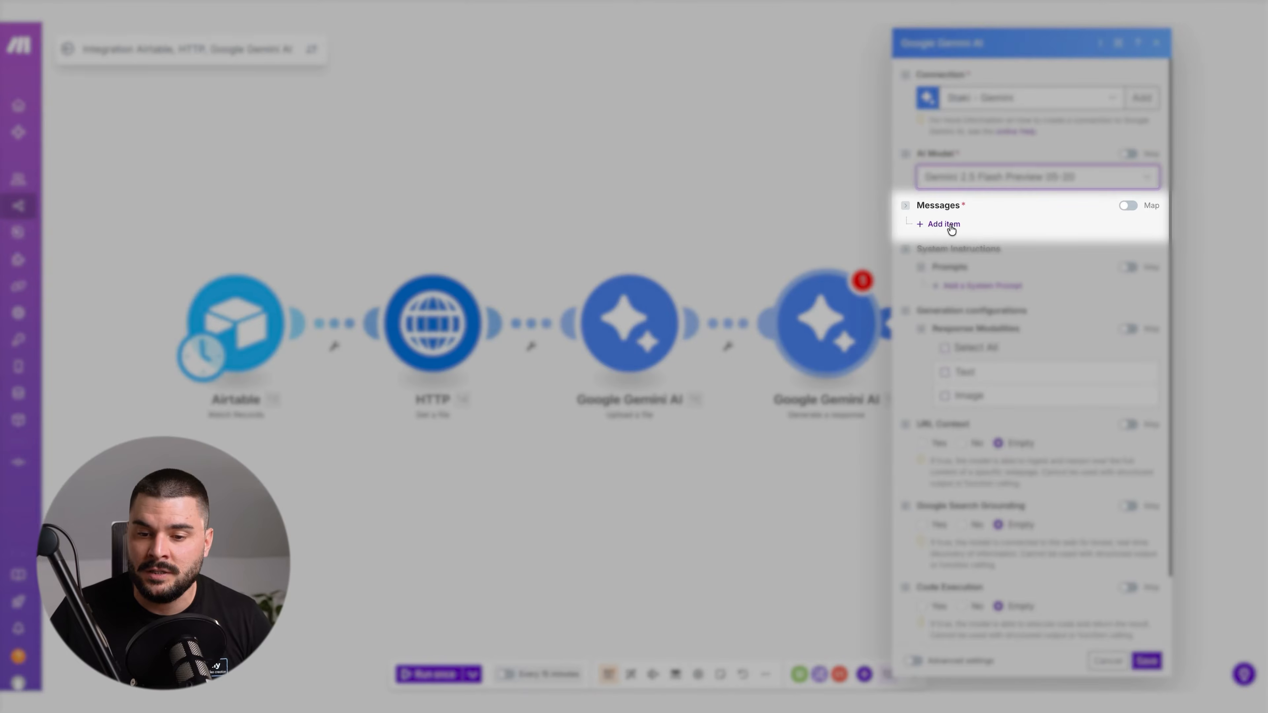
Add a message with the User role and two parts, the first of type Text and the second of type File
{"action": "left_click", "coordinate": [952, 226]}
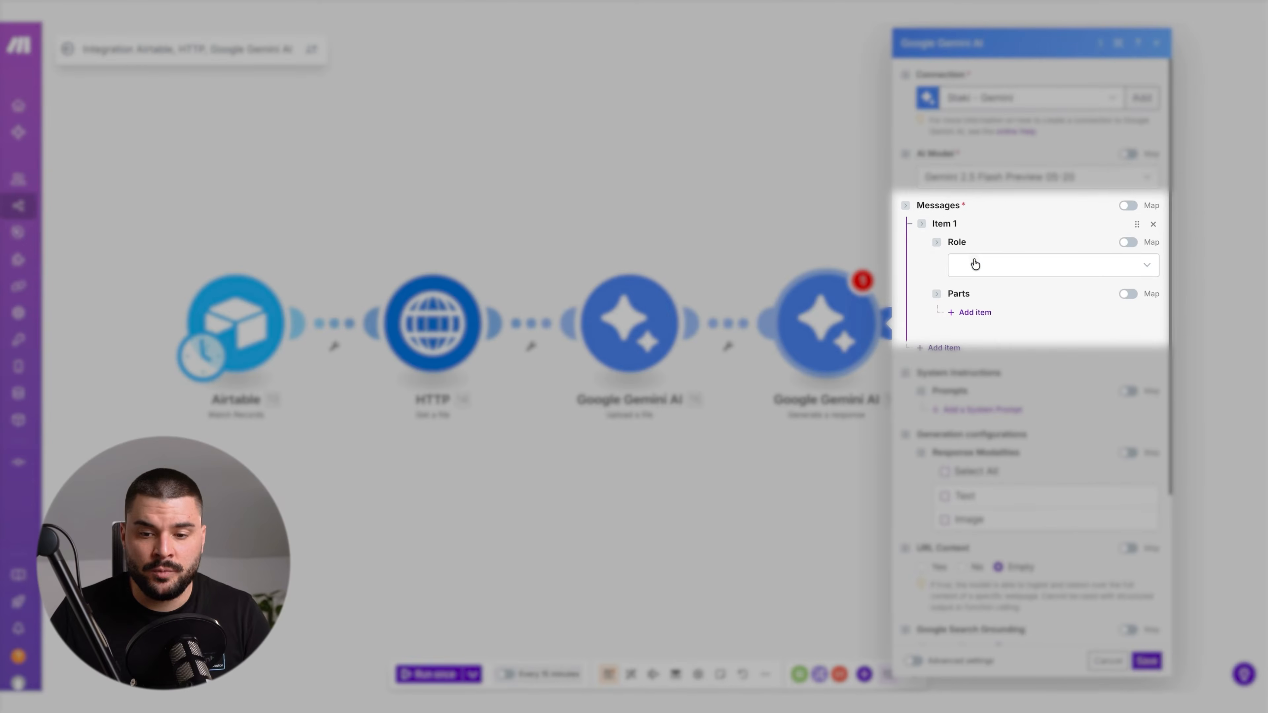
{"action": "left_click", "coordinate": [975, 264]}
{"action": "left_click", "coordinate": [975, 307]}
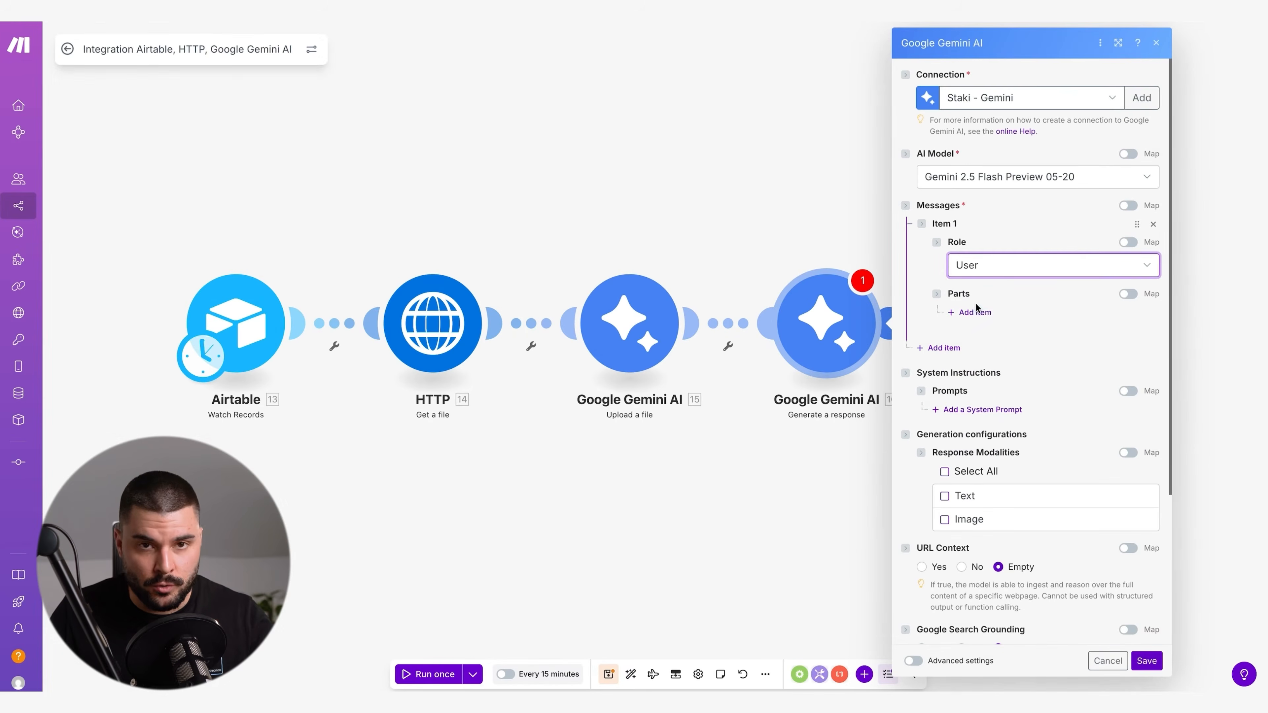
{"action": "left_click", "coordinate": [976, 311]}
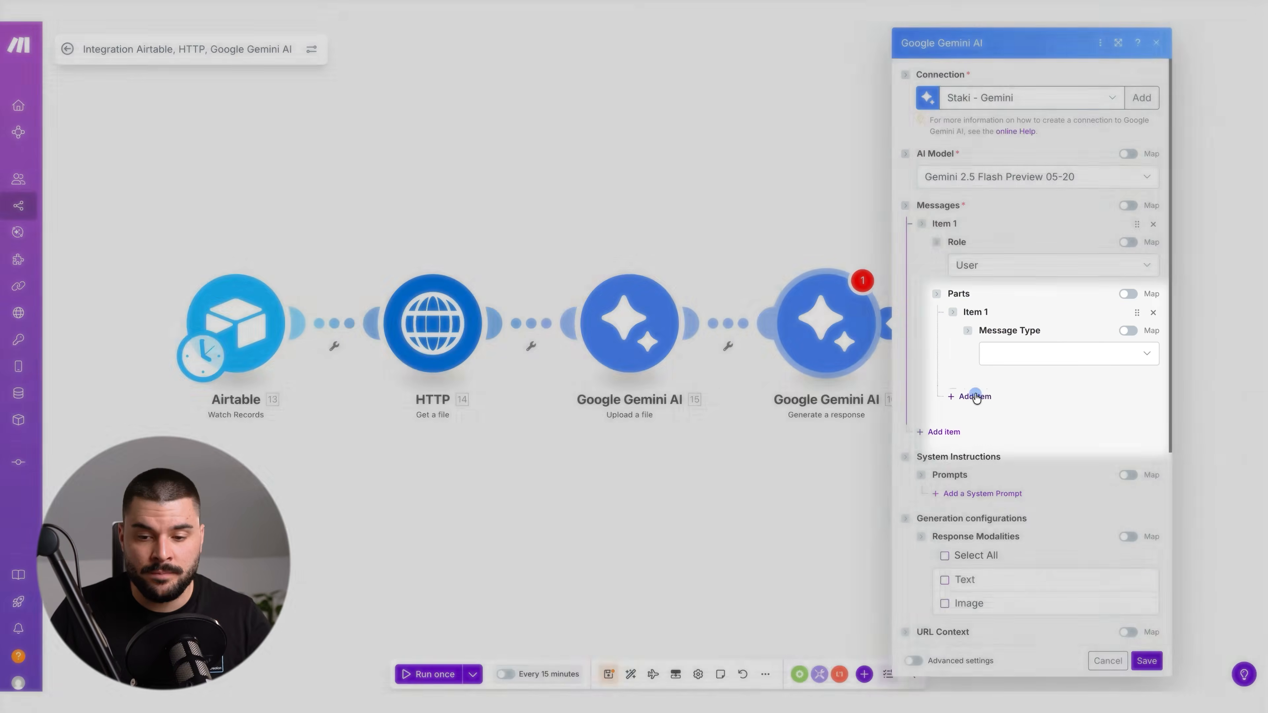
{"action": "left_click", "coordinate": [974, 393]}
{"action": "left_click", "coordinate": [1043, 353]}
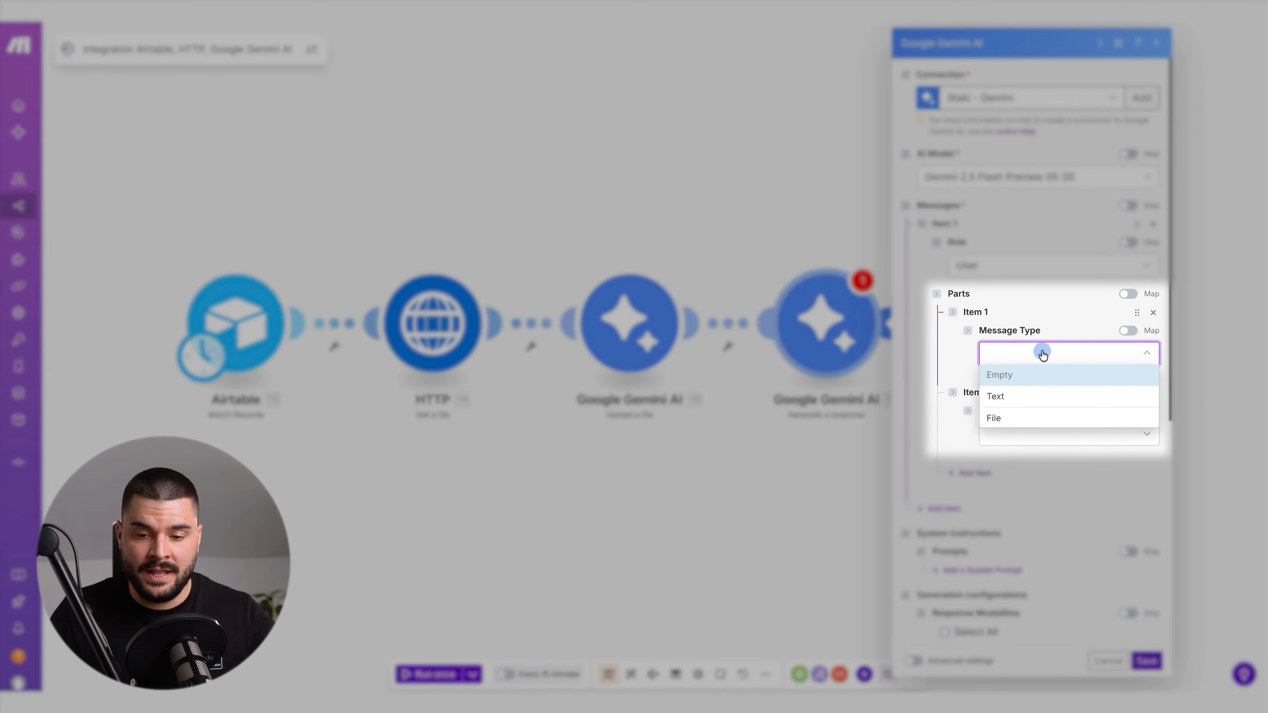
{"action": "left_click", "coordinate": [1016, 396]}
{"action": "left_click", "coordinate": [1019, 488]}
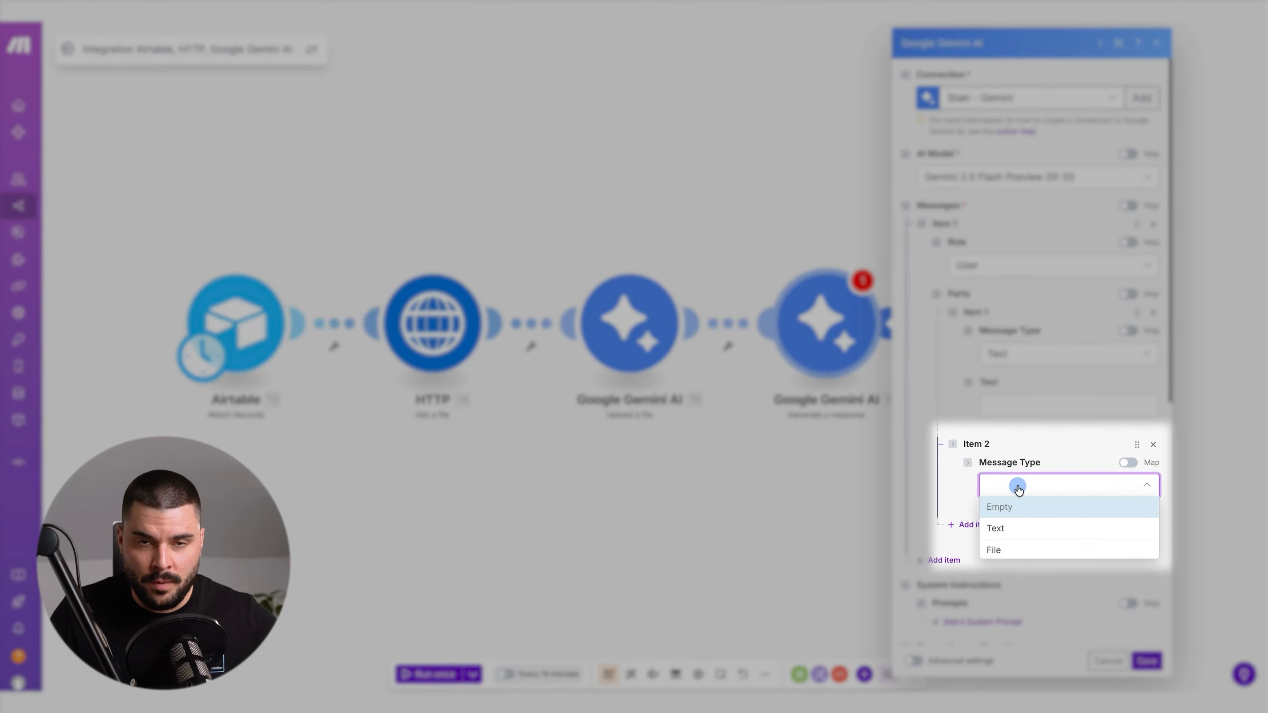
{"action": "left_click", "coordinate": [1008, 549]}
{"action": "left_click", "coordinate": [1042, 435]}
Paste the fashion product analyst prompt requesting a JSON object with description, colorName and colorHex into the text part, and review it
{"action": "left_click", "coordinate": [1033, 404]}
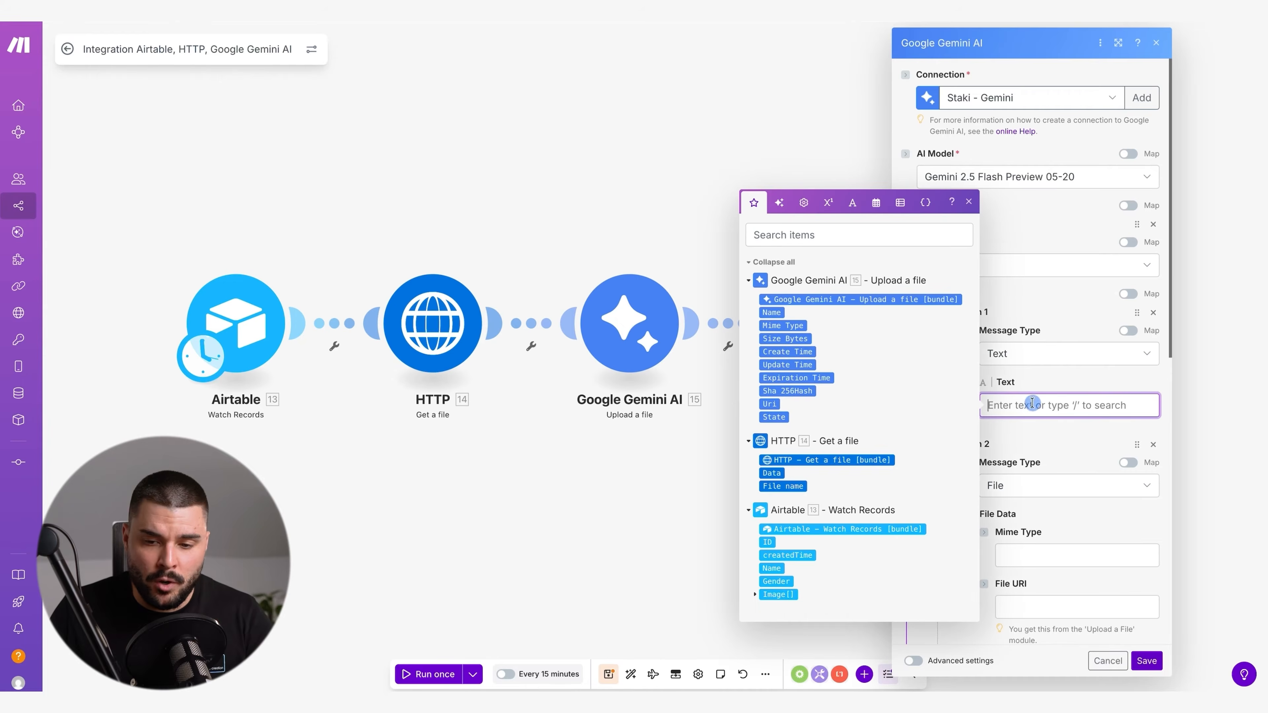
{"action": "key", "text": "ctrl+v"}
{"action": "scroll", "coordinate": [1093, 460], "scroll_direction": "up", "scroll_amount": 2}
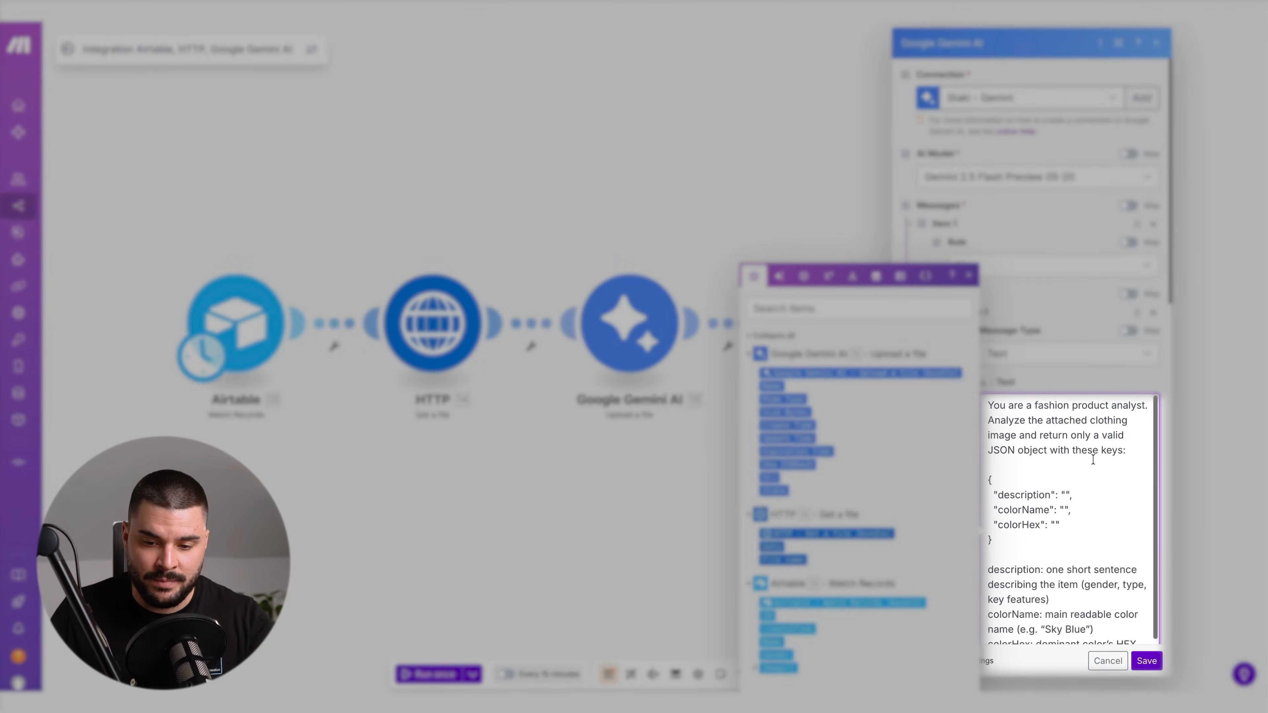
{"action": "left_click", "coordinate": [996, 404]}
{"action": "left_click_drag", "start_coordinate": [988, 404], "coordinate": [1119, 451]}
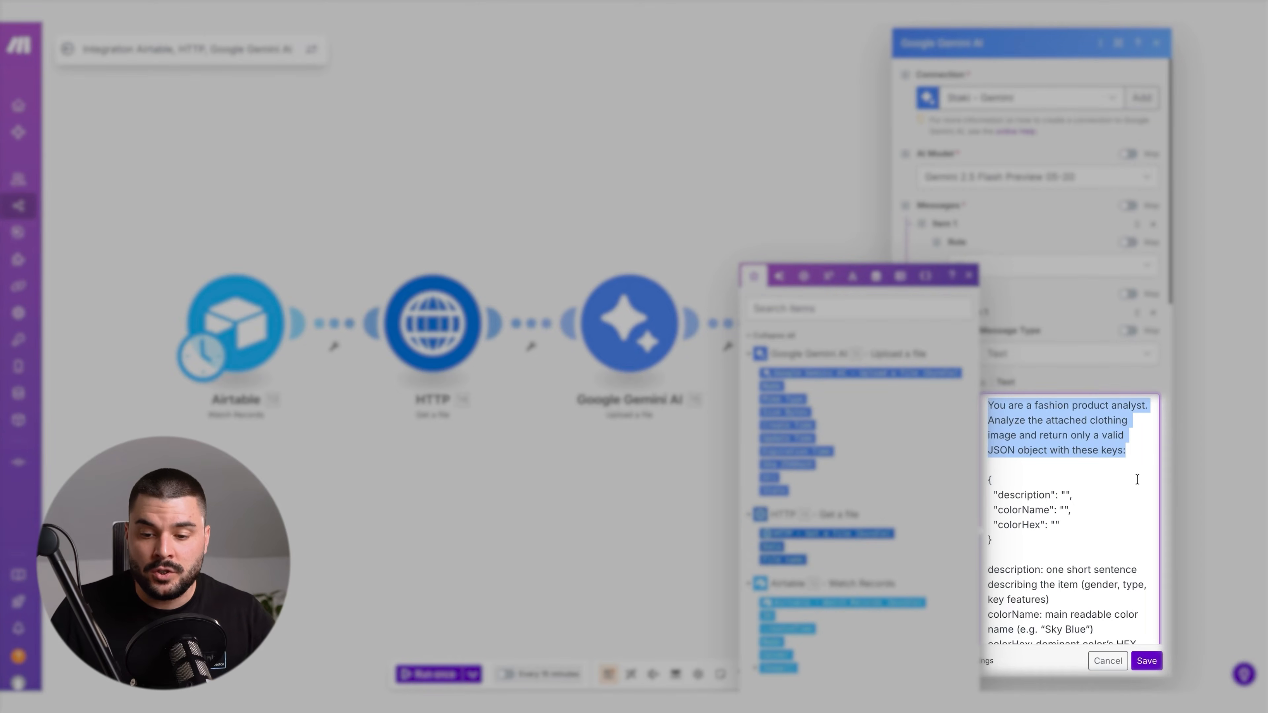
{"action": "left_click_drag", "start_coordinate": [1032, 543], "coordinate": [987, 479]}
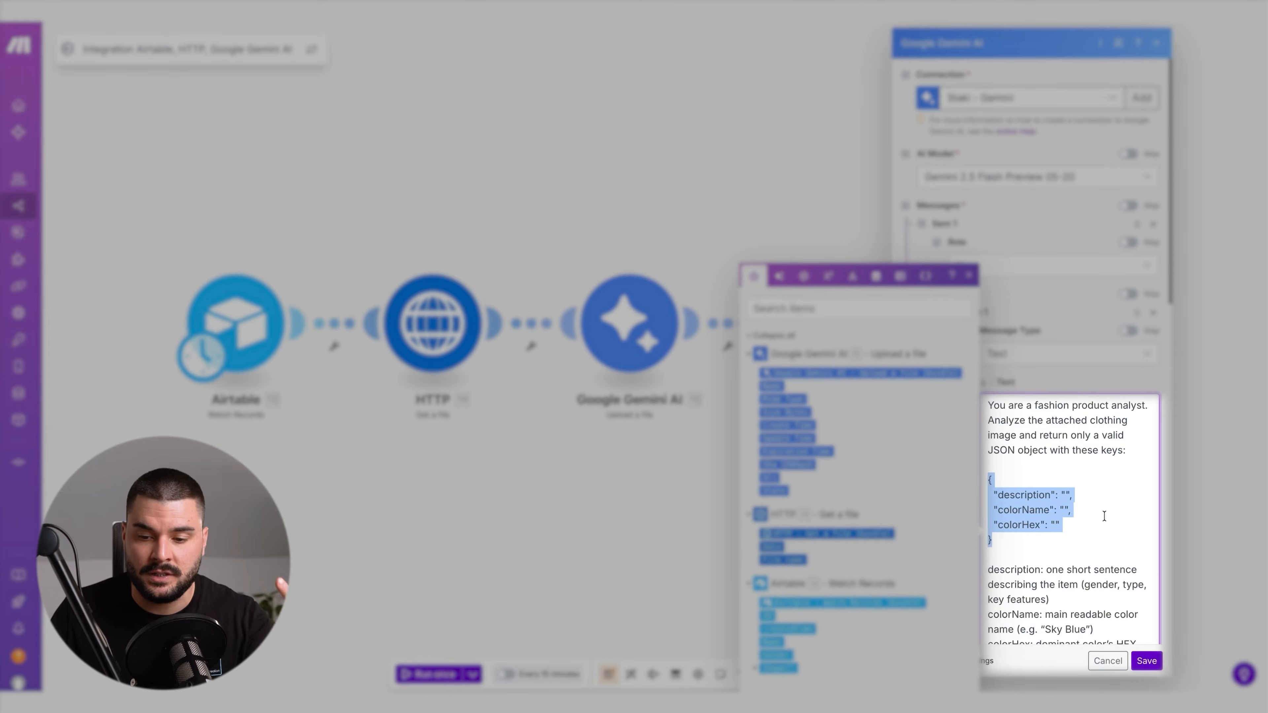
{"action": "scroll", "coordinate": [1106, 517], "scroll_direction": "down", "scroll_amount": 1}
{"action": "left_click_drag", "start_coordinate": [993, 537], "coordinate": [1090, 572]}
{"action": "scroll", "coordinate": [1089, 572], "scroll_direction": "down", "scroll_amount": 4}
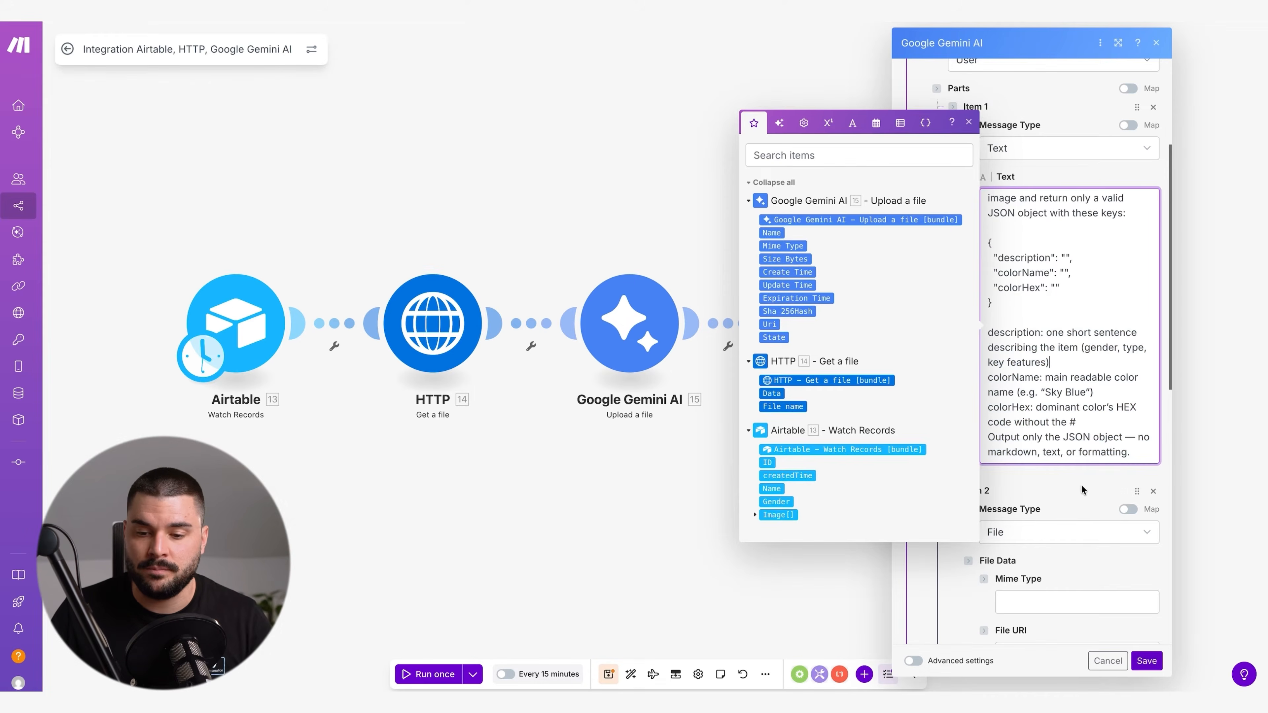
{"action": "left_click", "coordinate": [1079, 482]}
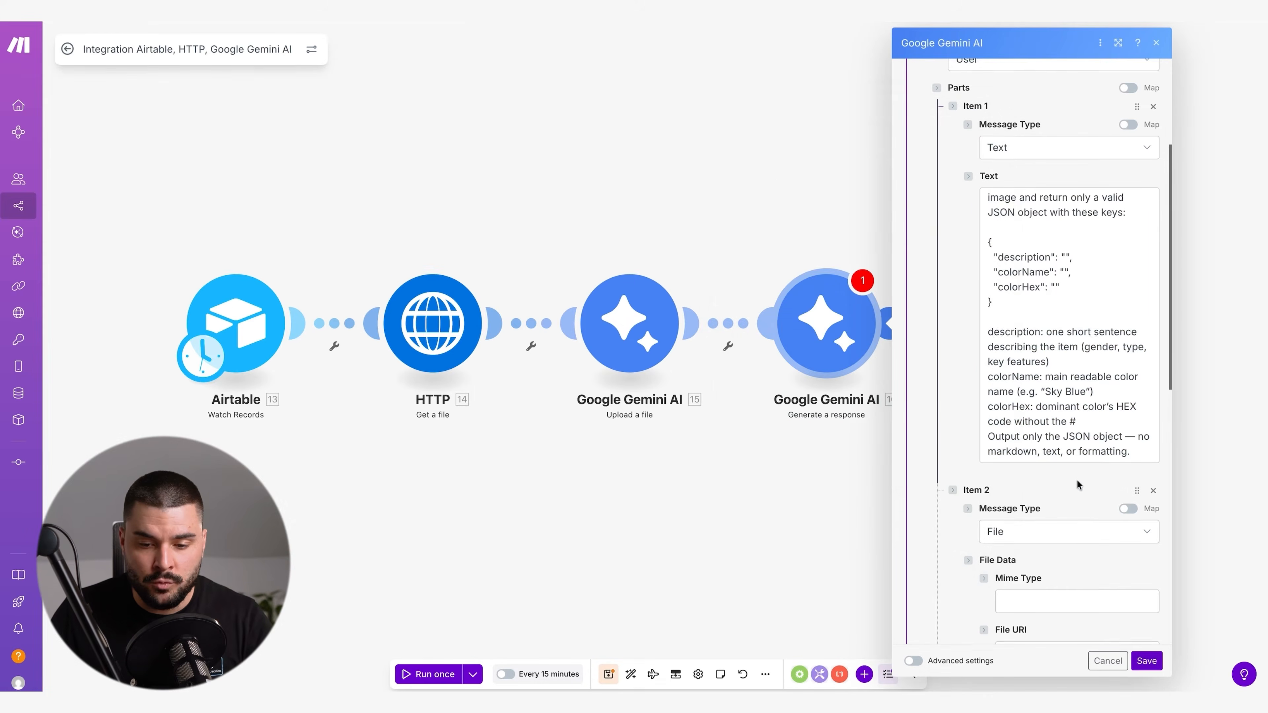
Map the file part's File URI and Mime Type to the Uri and Mime Type from the Gemini Upload a file module
{"action": "scroll", "coordinate": [1077, 482], "scroll_direction": "down", "scroll_amount": 3}
{"action": "left_click", "coordinate": [1062, 472]}
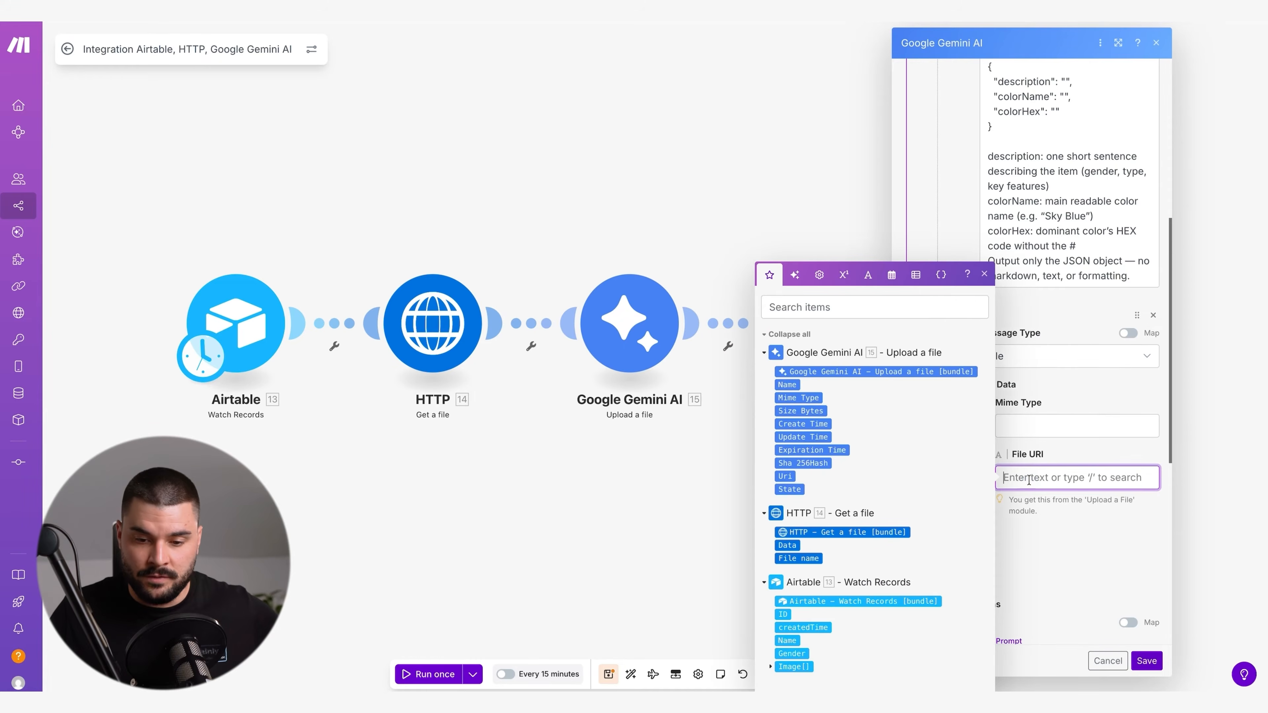
{"action": "left_click", "coordinate": [783, 478]}
{"action": "left_click", "coordinate": [1025, 426]}
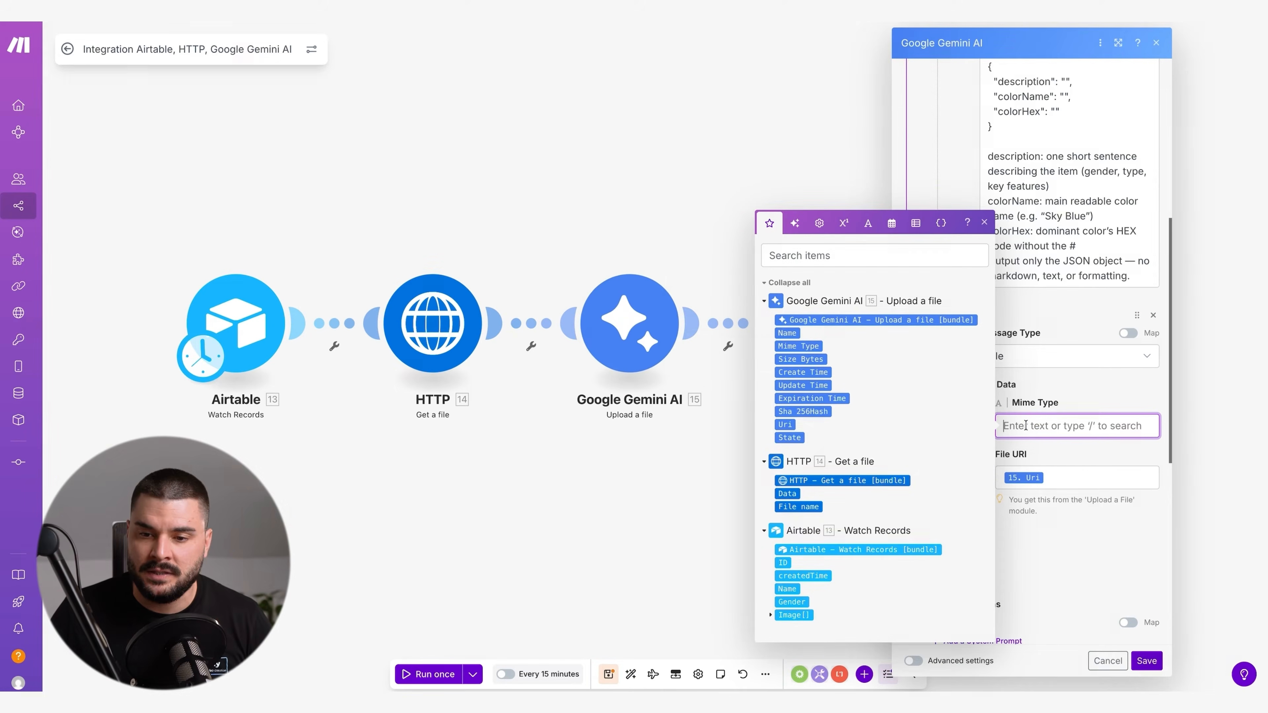
{"action": "left_click", "coordinate": [812, 345]}
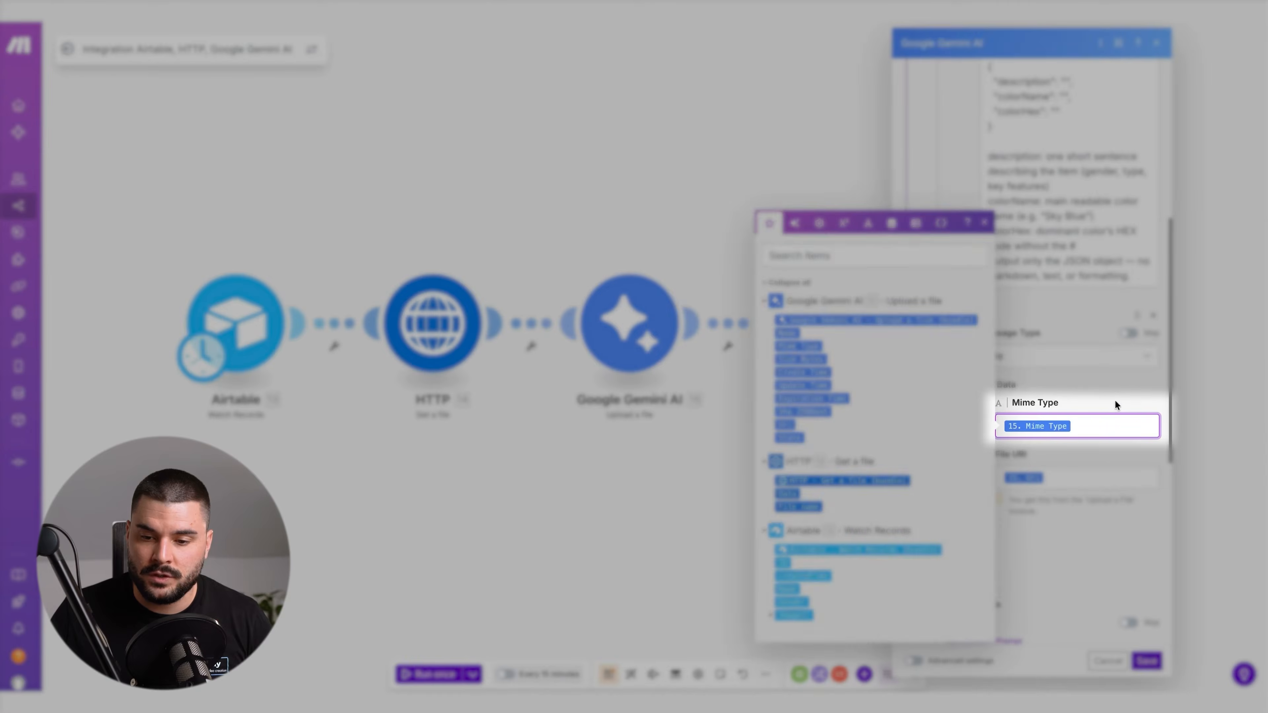
Set the response modality to Text and save the Generate a response module
{"action": "scroll", "coordinate": [1138, 520], "scroll_direction": "down", "scroll_amount": 7}
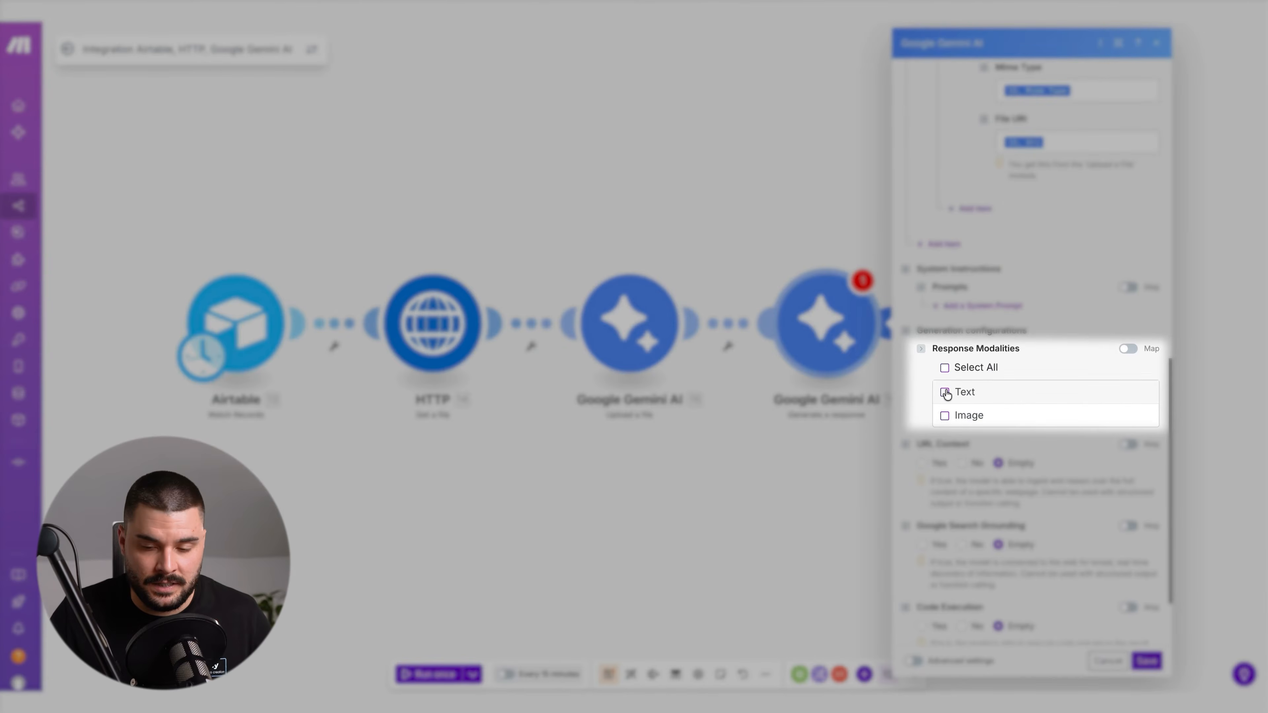
{"action": "left_click", "coordinate": [945, 393]}
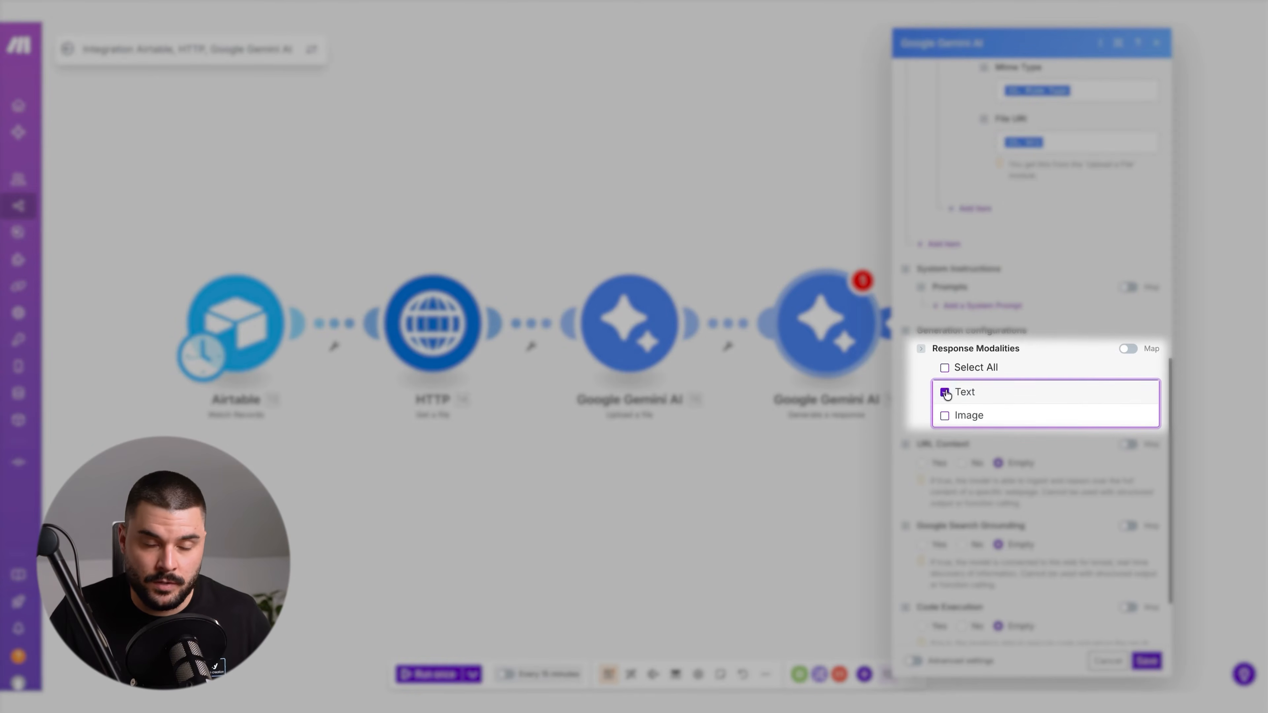
{"action": "scroll", "coordinate": [1093, 425], "scroll_direction": "down", "scroll_amount": 2}
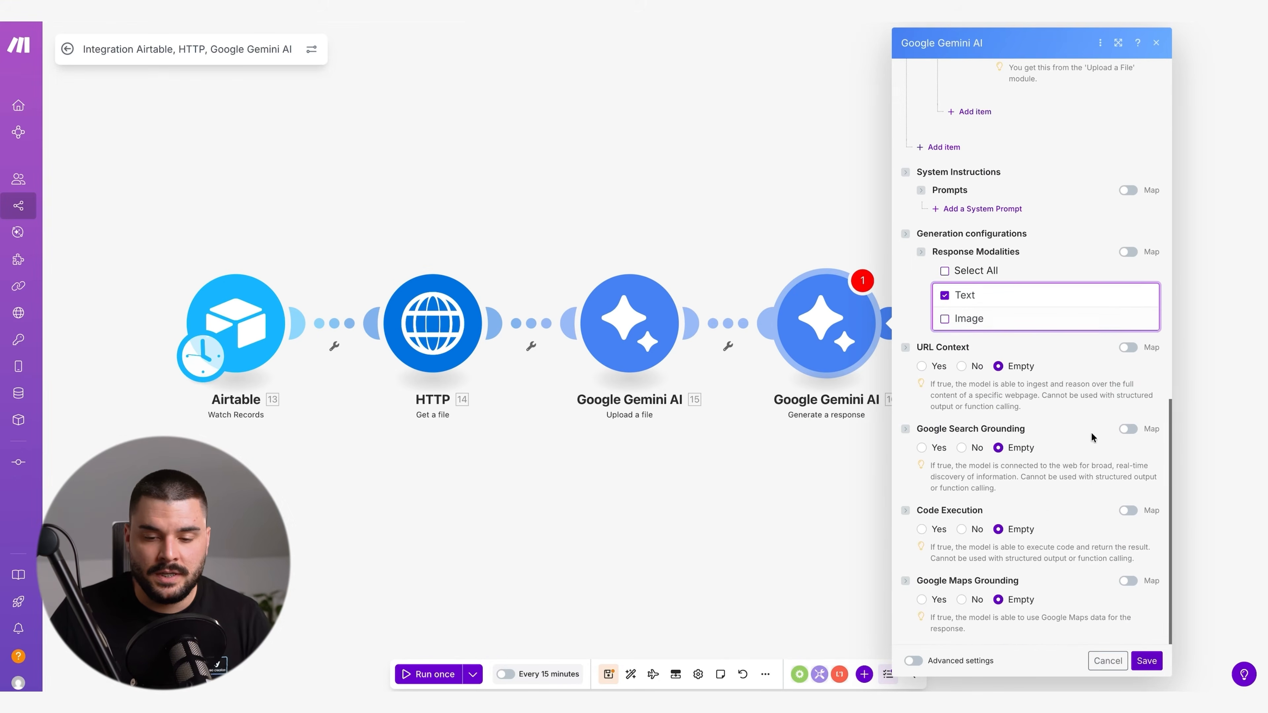
{"action": "left_click", "coordinate": [1147, 660]}
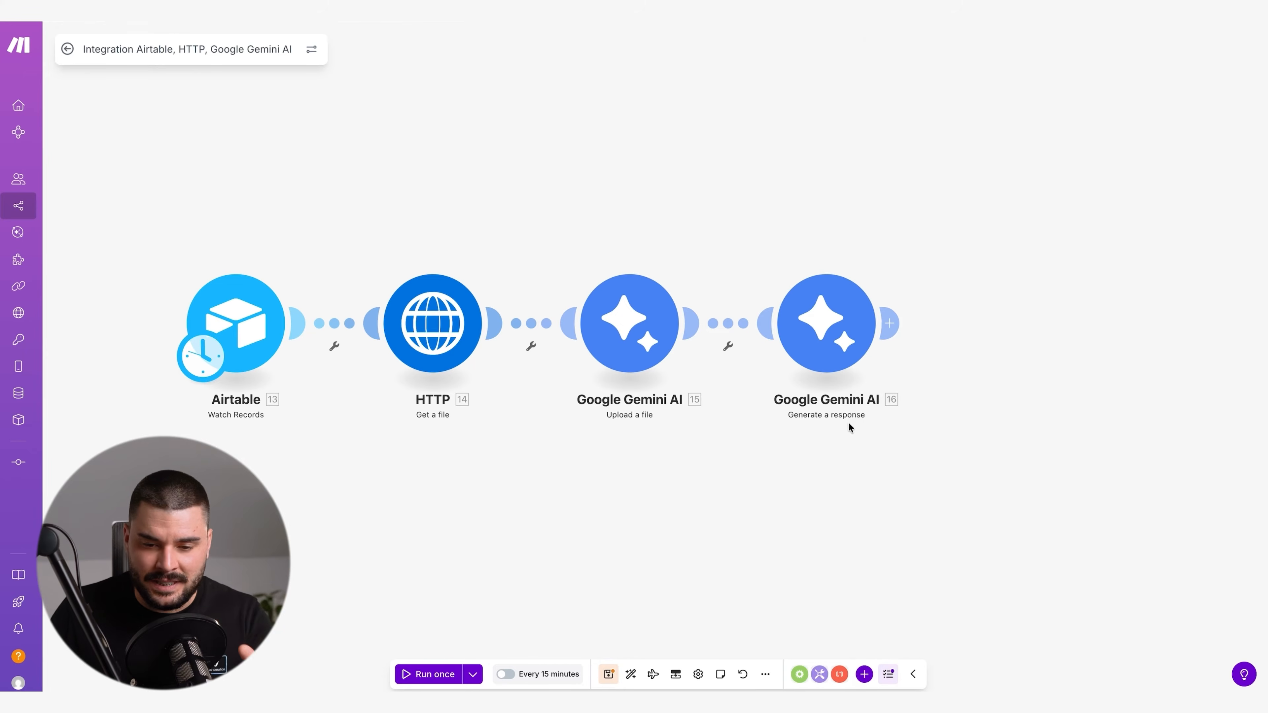
Add a Google Gemini AI Make an API call module after the Generate a response module
{"action": "left_click", "coordinate": [863, 323]}
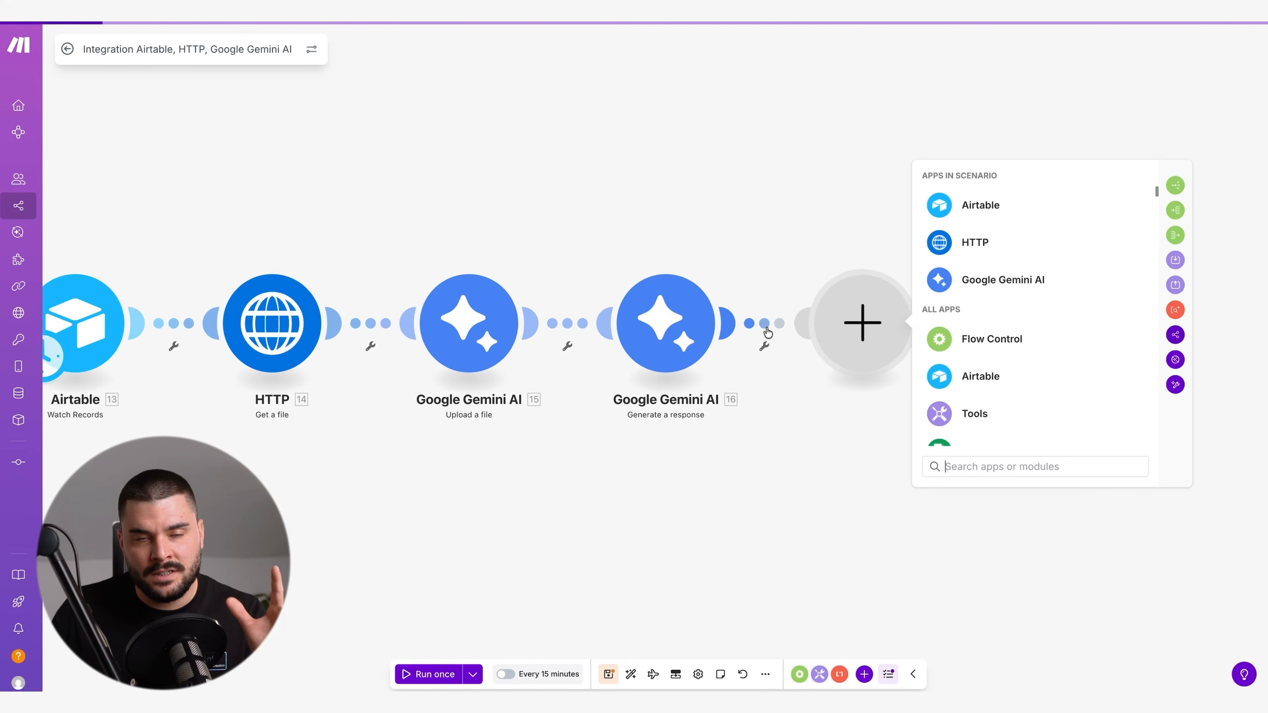
{"action": "left_click", "coordinate": [980, 284]}
{"action": "scroll", "coordinate": [1019, 303], "scroll_direction": "down", "scroll_amount": 1}
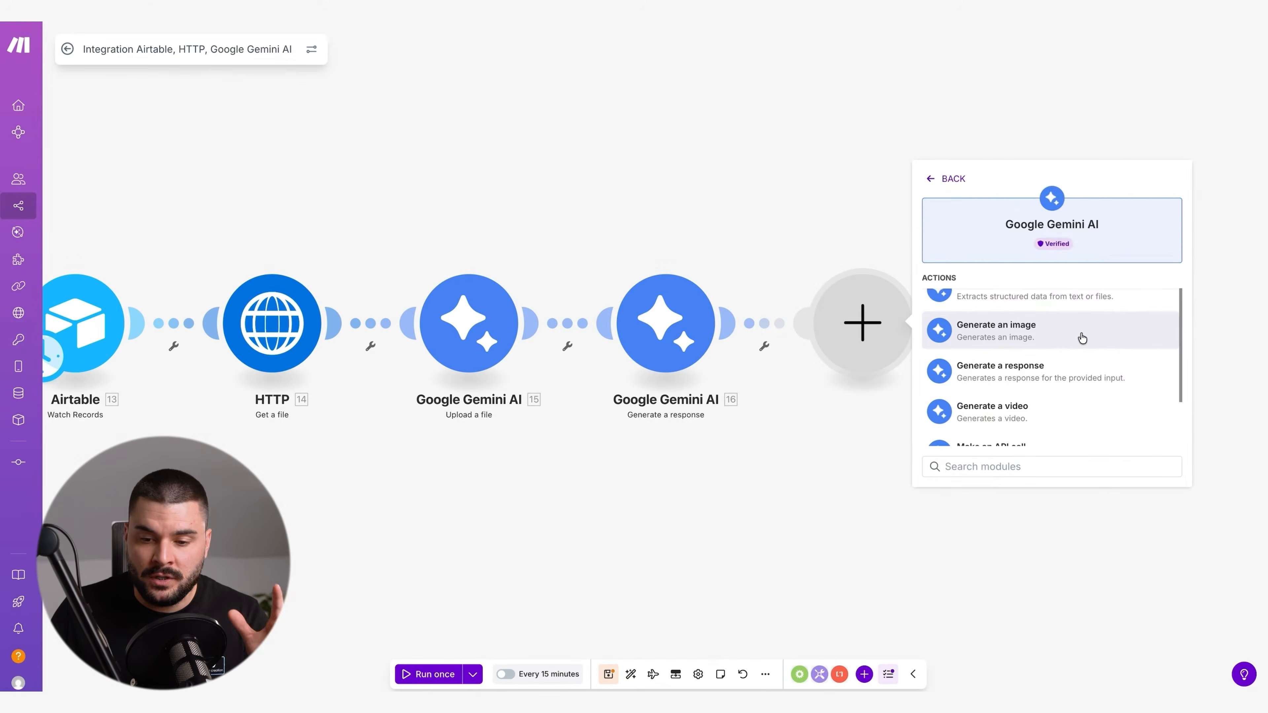
{"action": "scroll", "coordinate": [1078, 340], "scroll_direction": "down", "scroll_amount": 1}
{"action": "left_click", "coordinate": [1060, 380]}
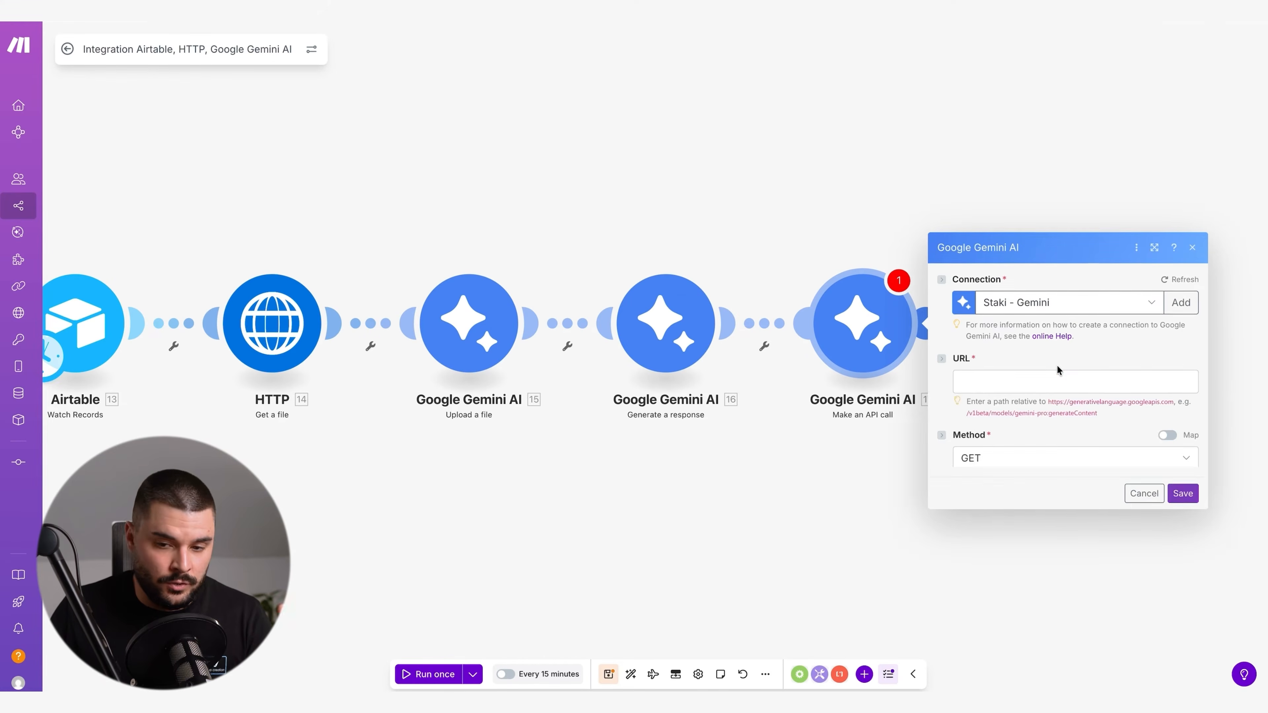
Set the API call's URL to /v1beta/models/gemini-2.5-flash-image:generateContent and its method to POST
{"action": "left_click", "coordinate": [1017, 178]}
{"action": "type", "text": "/v1beta/models/gemini-2.5-flash-image:generateContent"}
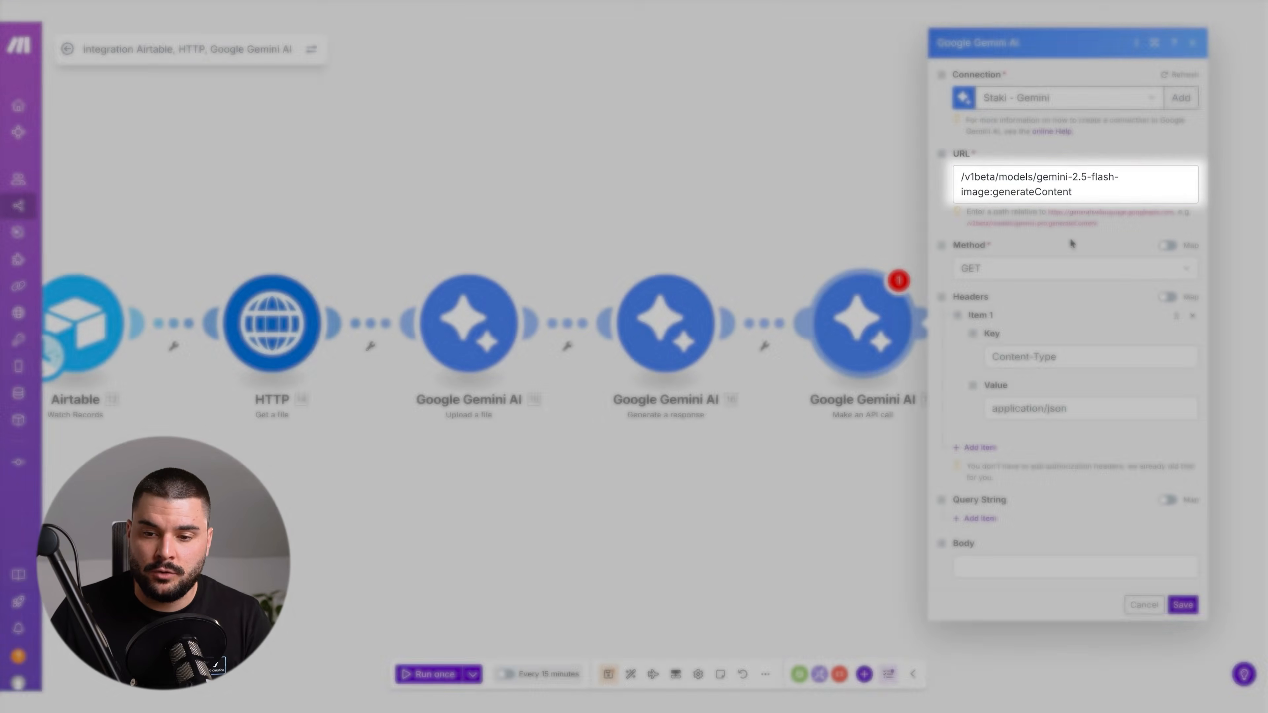
{"action": "left_click", "coordinate": [1054, 269]}
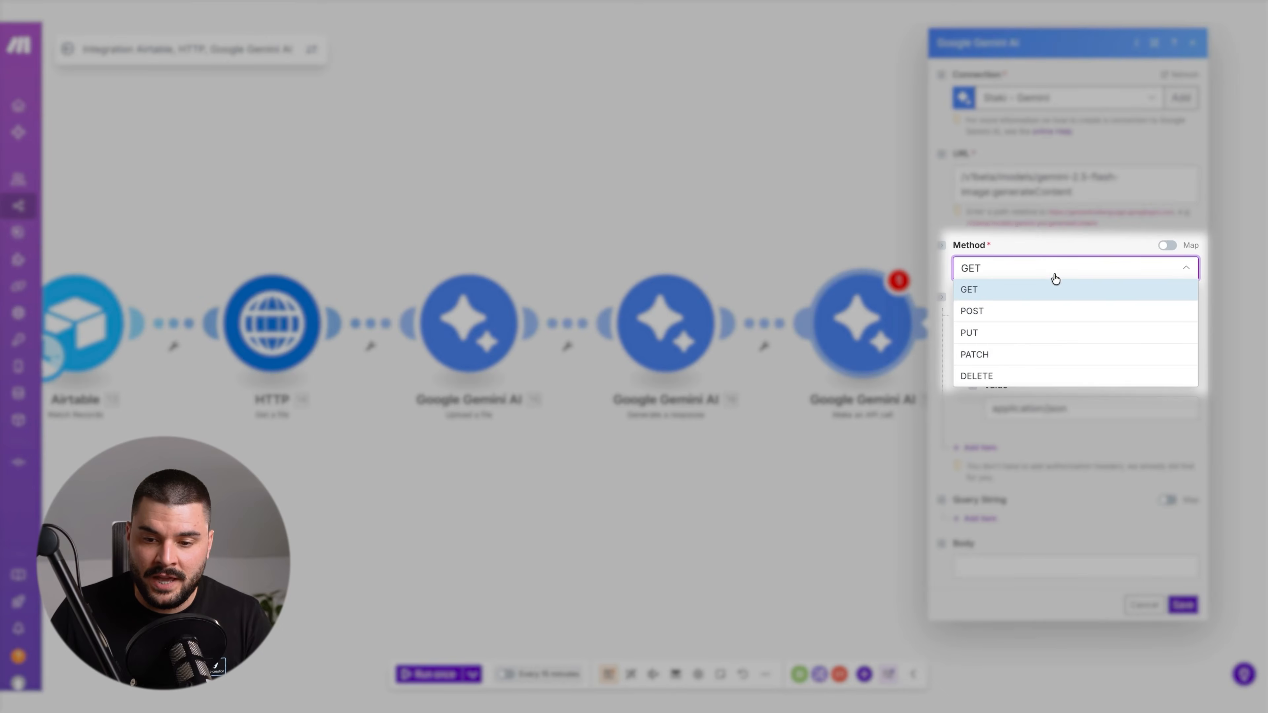
{"action": "left_click", "coordinate": [981, 312]}
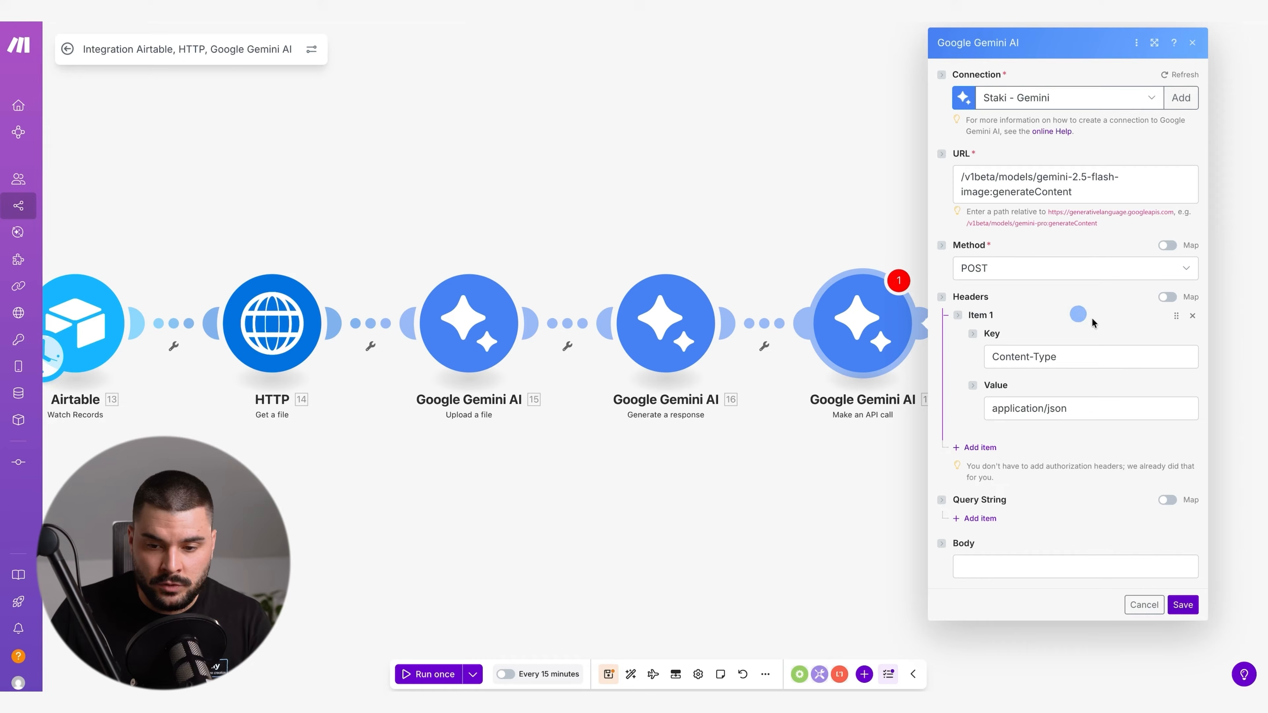
Paste the gemini-2.5-flash-image JSON request with the lifestyle photo prompt and 9:16 aspect ratio into the body, and review it
{"action": "left_click", "coordinate": [1007, 566]}
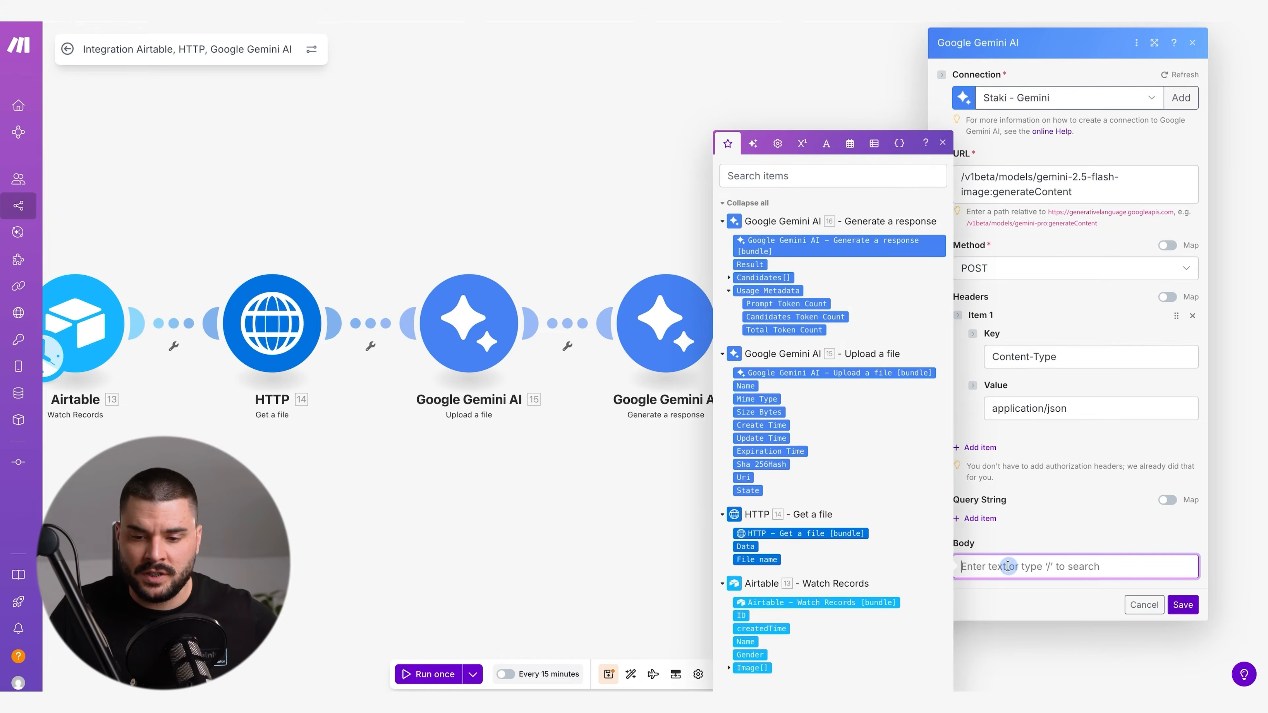
{"action": "key", "text": "ctrl+v"}
{"action": "scroll", "coordinate": [1065, 421], "scroll_direction": "down", "scroll_amount": 5}
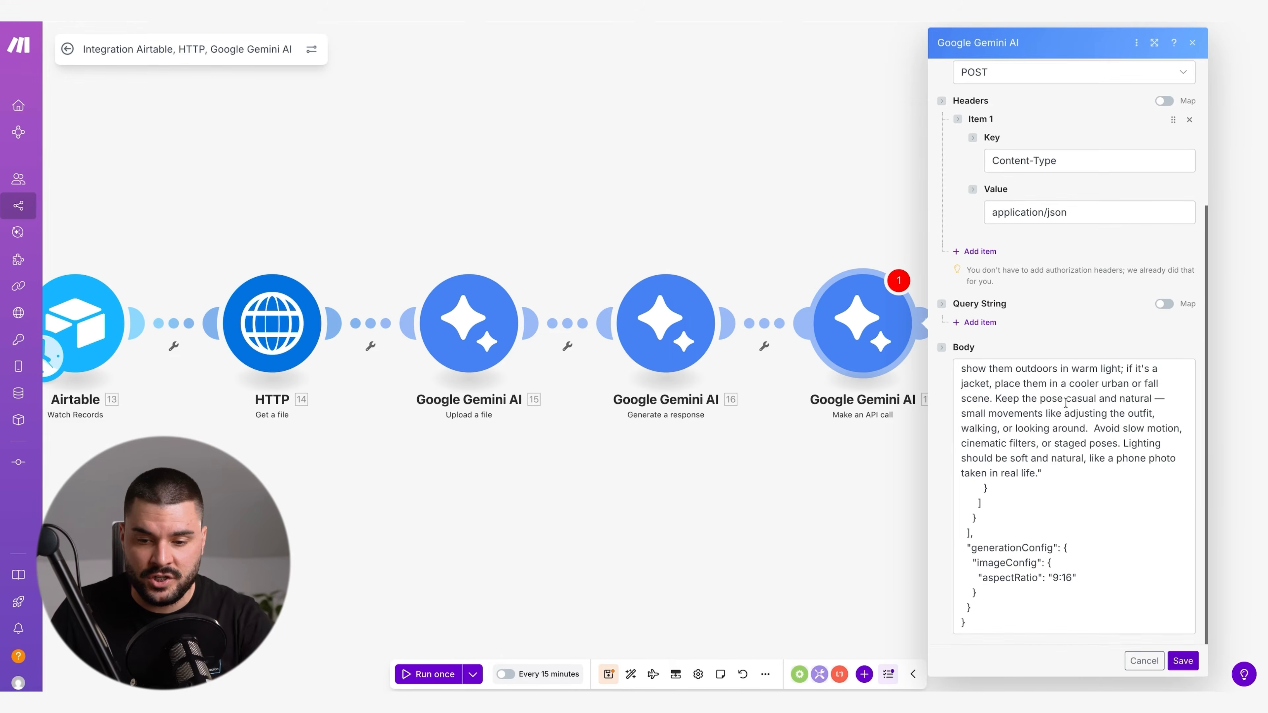
{"action": "scroll", "coordinate": [1065, 421], "scroll_direction": "up", "scroll_amount": 5}
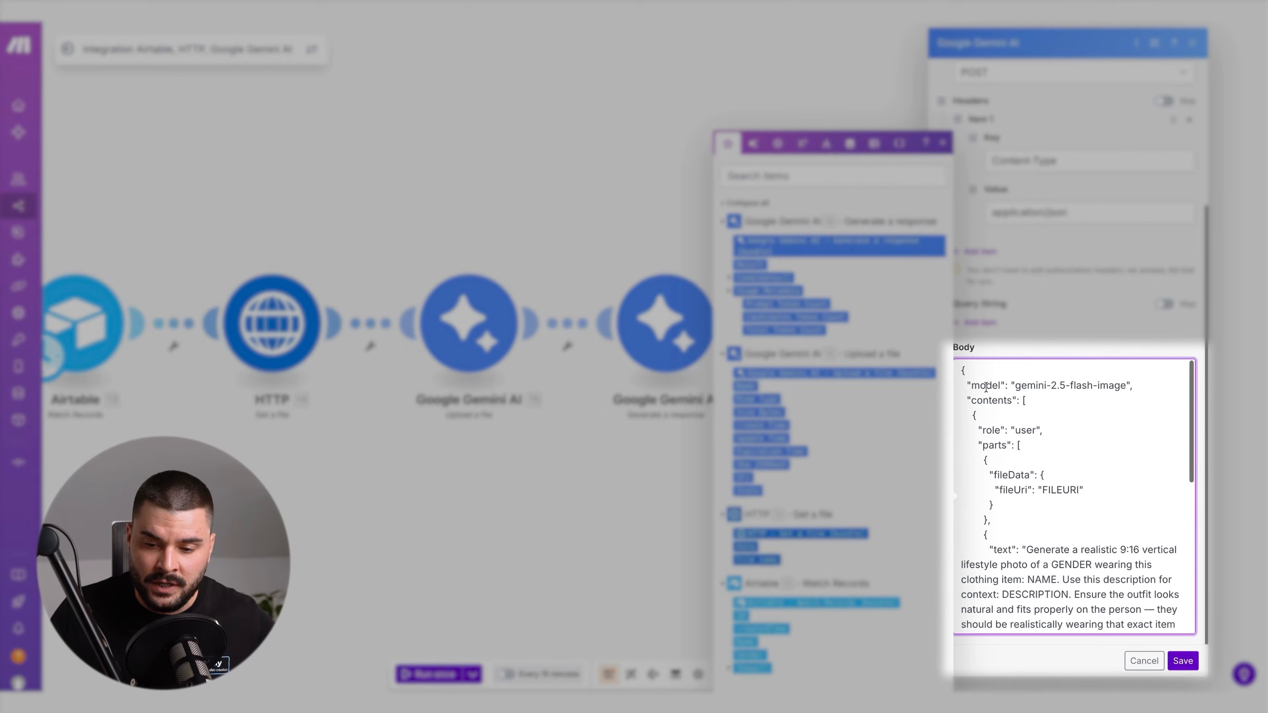
{"action": "left_click_drag", "start_coordinate": [962, 370], "coordinate": [1087, 625]}
{"action": "scroll", "coordinate": [1080, 431], "scroll_direction": "down", "scroll_amount": 3}
{"action": "scroll", "coordinate": [1081, 432], "scroll_direction": "down", "scroll_amount": 4}
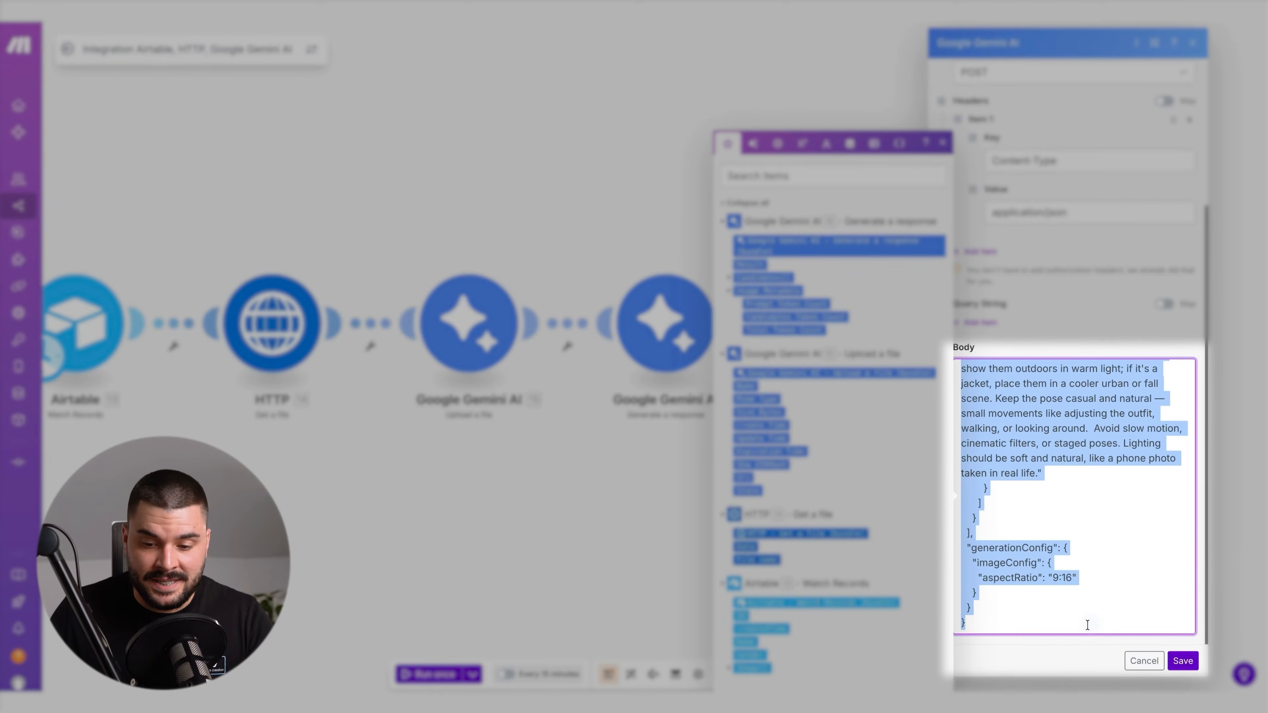
{"action": "left_click", "coordinate": [1046, 623]}
Replace the FILEURI placeholder in the body with the Uri from the Gemini Upload a file module
{"action": "scroll", "coordinate": [1041, 453], "scroll_direction": "up", "scroll_amount": 10}
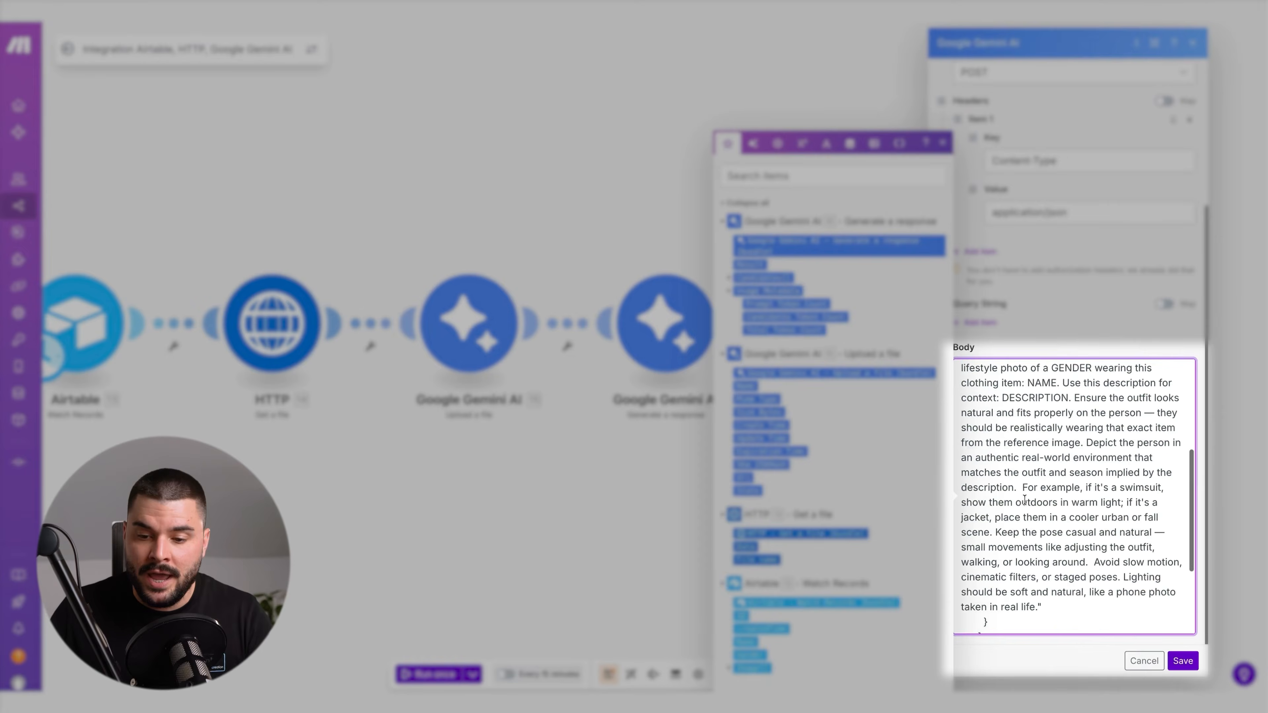
{"action": "left_click_drag", "start_coordinate": [1079, 488], "coordinate": [1044, 490]}
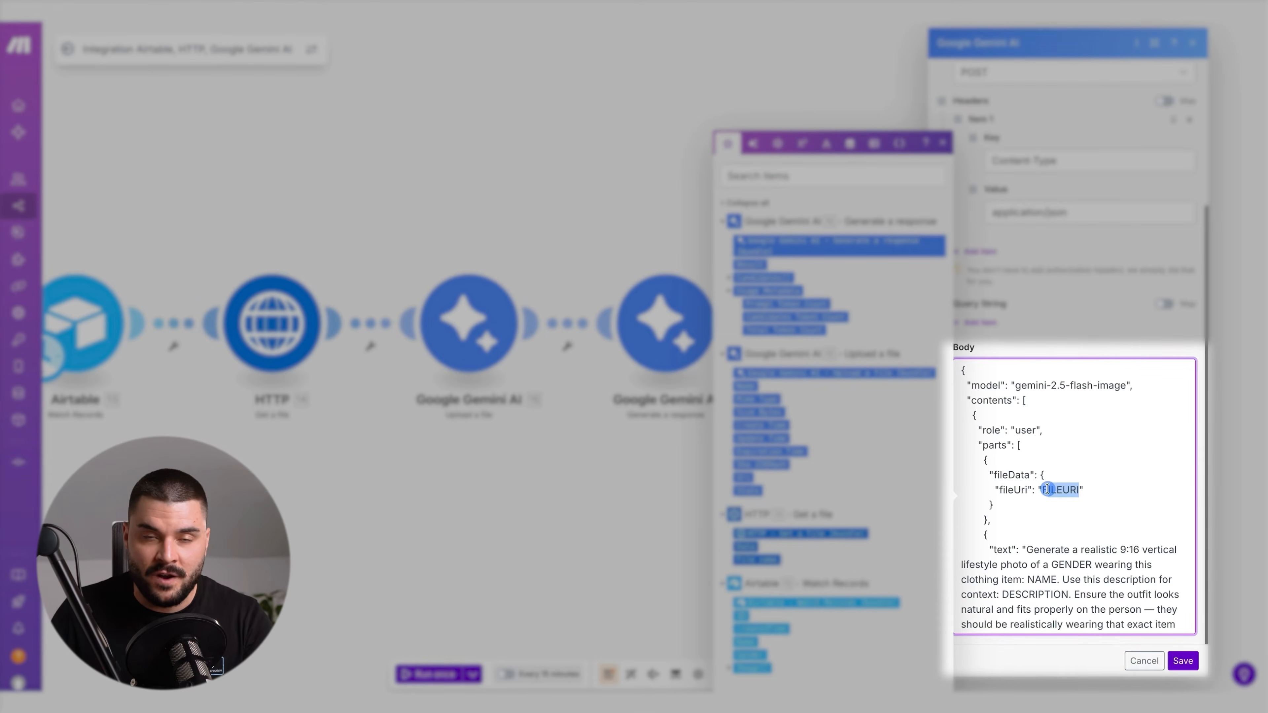
{"action": "key", "text": "BackSpace"}
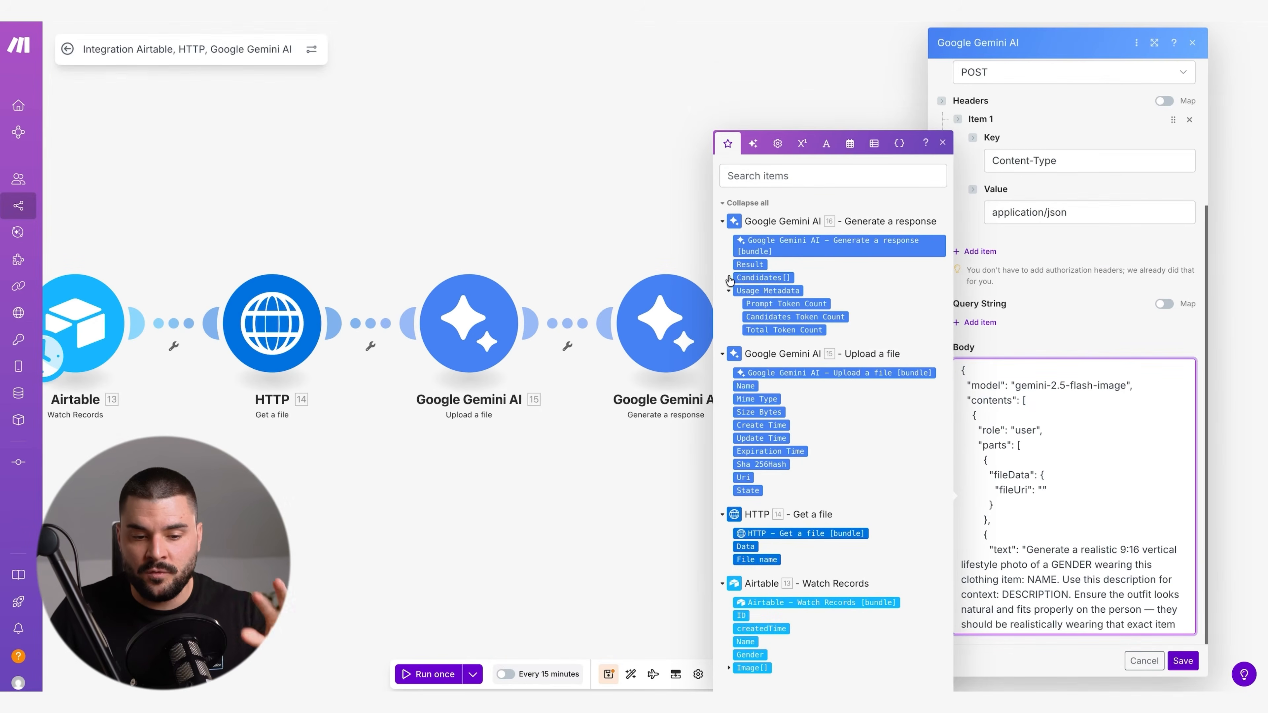
{"action": "left_click", "coordinate": [743, 477]}
Replace the GENDER and NAME placeholders in the prompt with the Airtable Gender and Name fields, and remove the DESCRIPTION placeholder
{"action": "scroll", "coordinate": [1029, 510], "scroll_direction": "down", "scroll_amount": 3}
{"action": "left_click_drag", "start_coordinate": [1092, 422], "coordinate": [1051, 422]}
{"action": "left_click", "coordinate": [746, 657]}
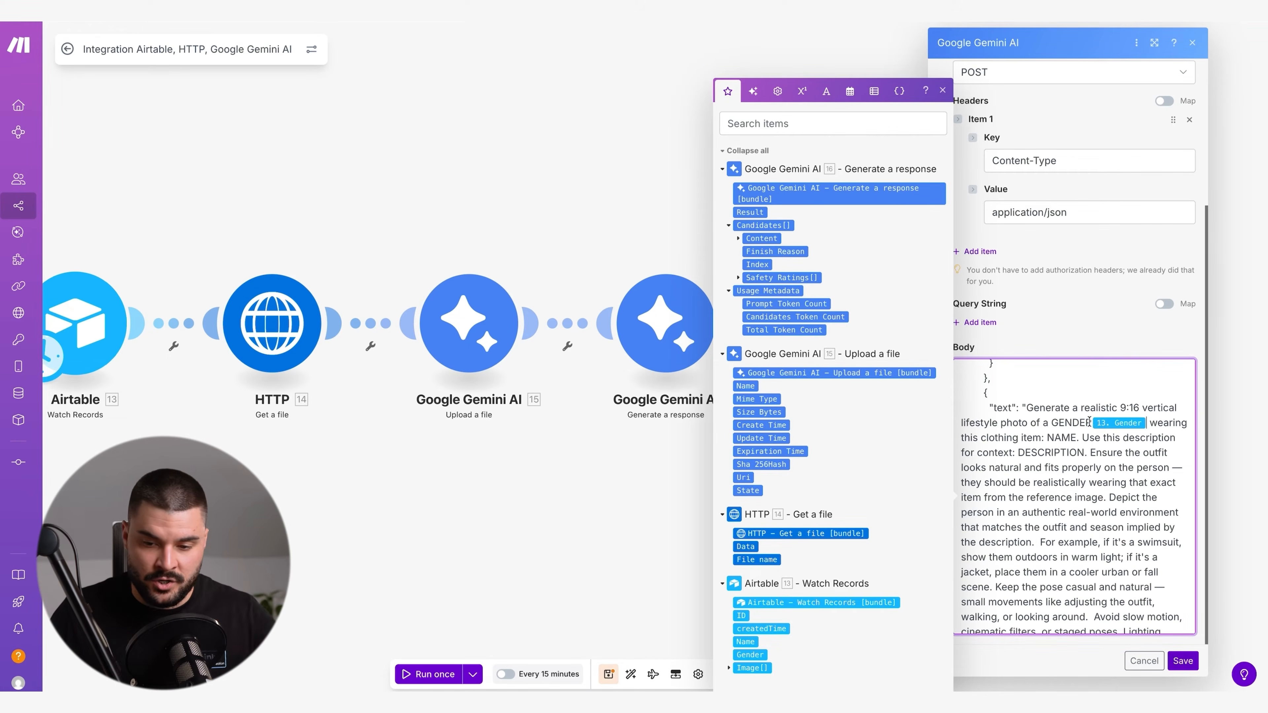
{"action": "key", "text": "BackSpace"}
{"action": "left_click_drag", "start_coordinate": [1060, 438], "coordinate": [1019, 452]}
{"action": "key", "text": "BackSpace"}
{"action": "left_click", "coordinate": [745, 641]}
{"action": "key", "text": "BackSpace"}
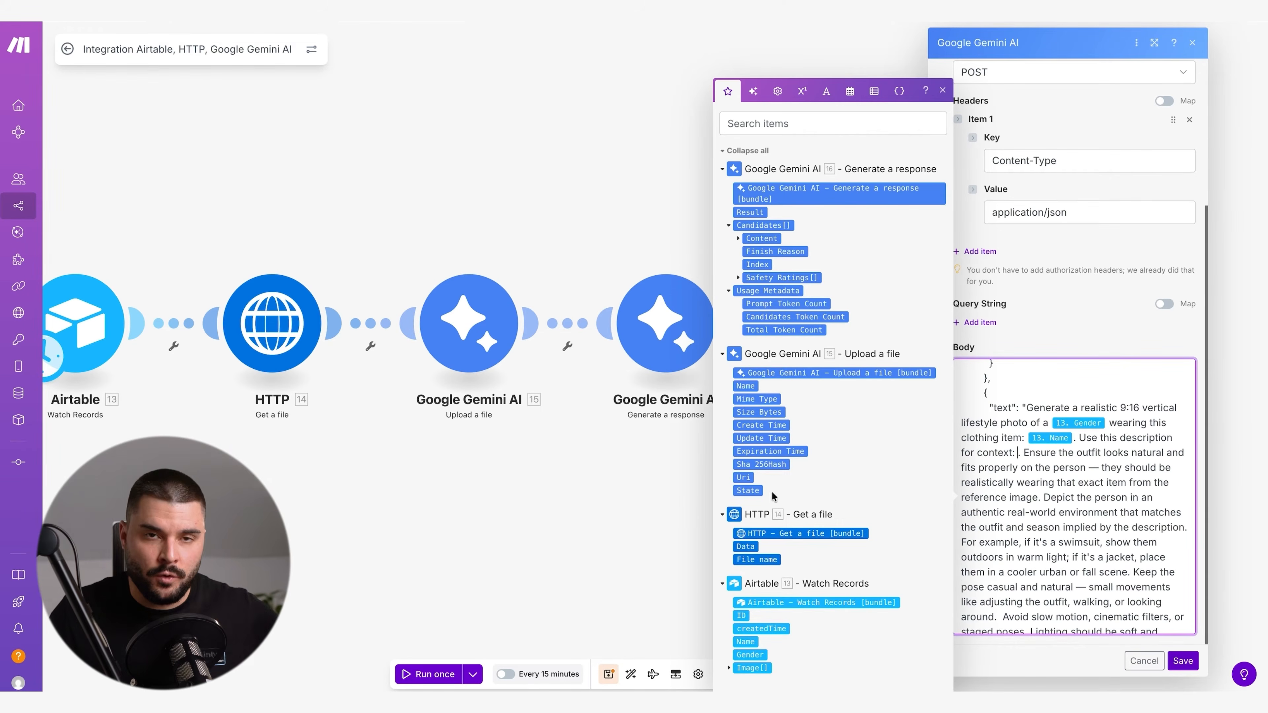
Check the Generate a response content parts for a description field, save the API call module and run the scenario once
{"action": "left_click", "coordinate": [738, 238]}
{"action": "left_click", "coordinate": [748, 226]}
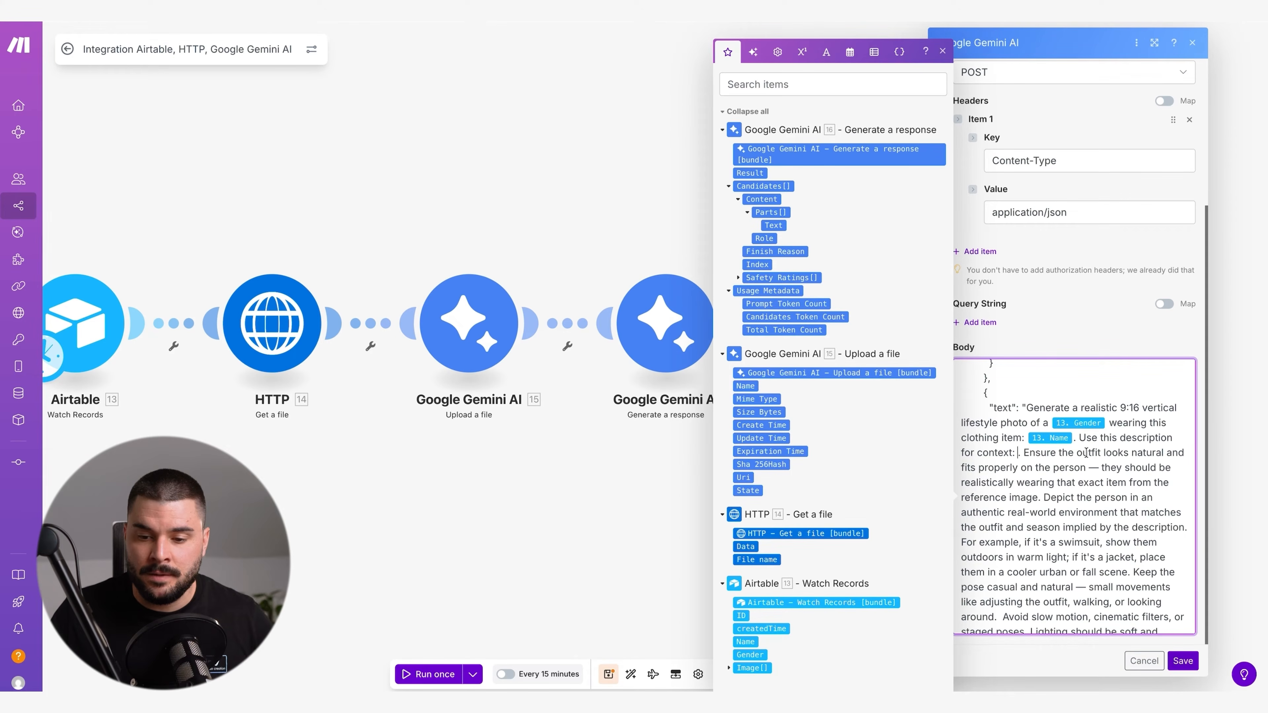
{"action": "left_click", "coordinate": [1144, 660]}
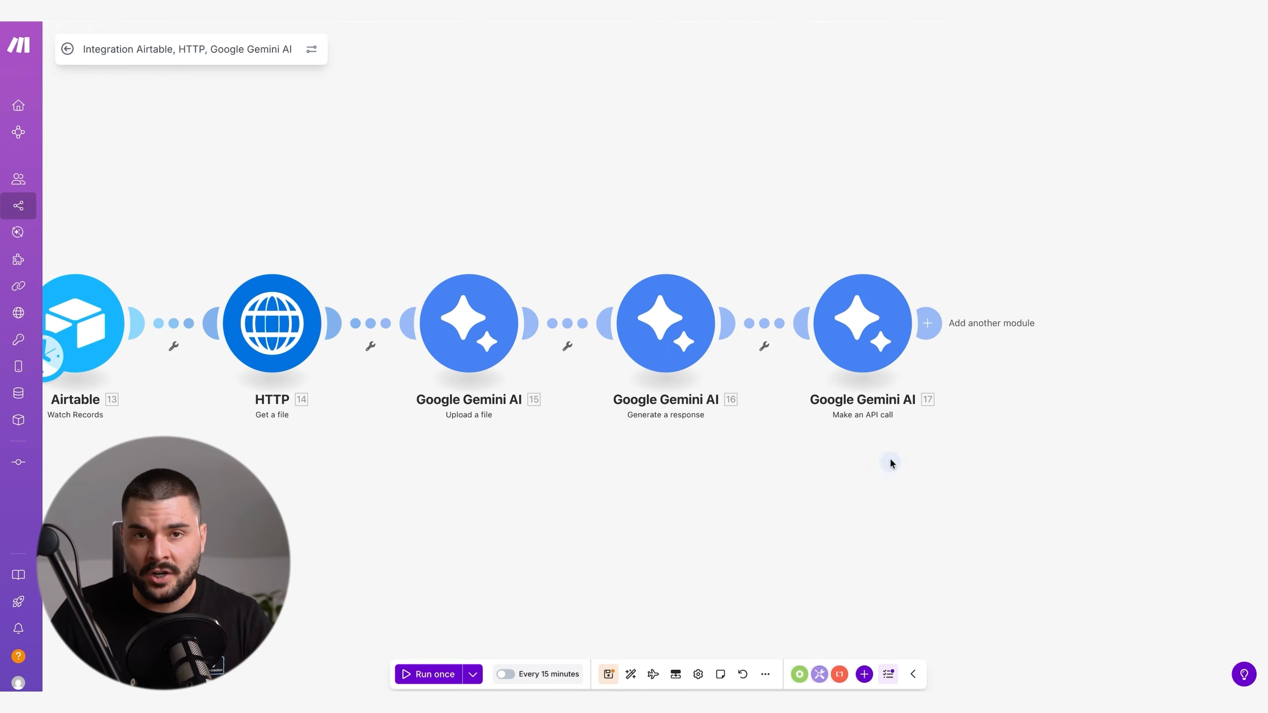
{"action": "left_click", "coordinate": [429, 674]}
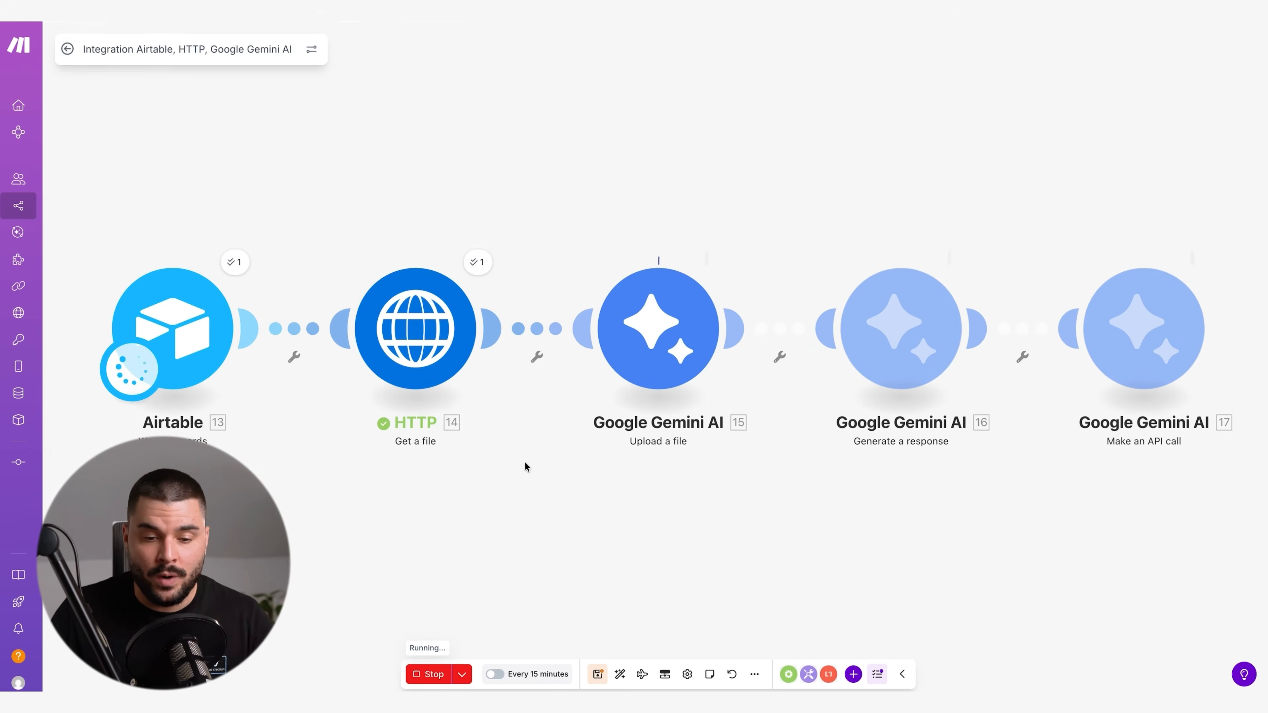
{"action": "scroll", "coordinate": [525, 462], "scroll_direction": "right", "scroll_amount": 4}
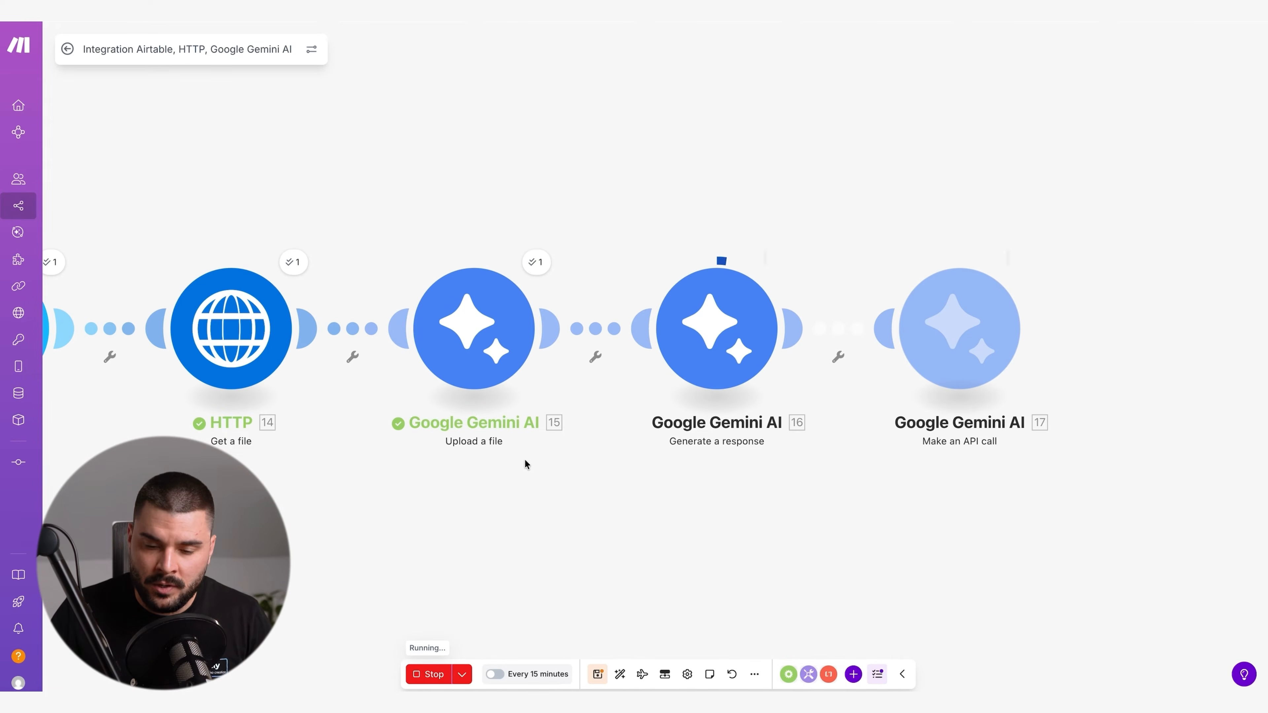
{"action": "scroll", "coordinate": [525, 459], "scroll_direction": "right", "scroll_amount": 8}
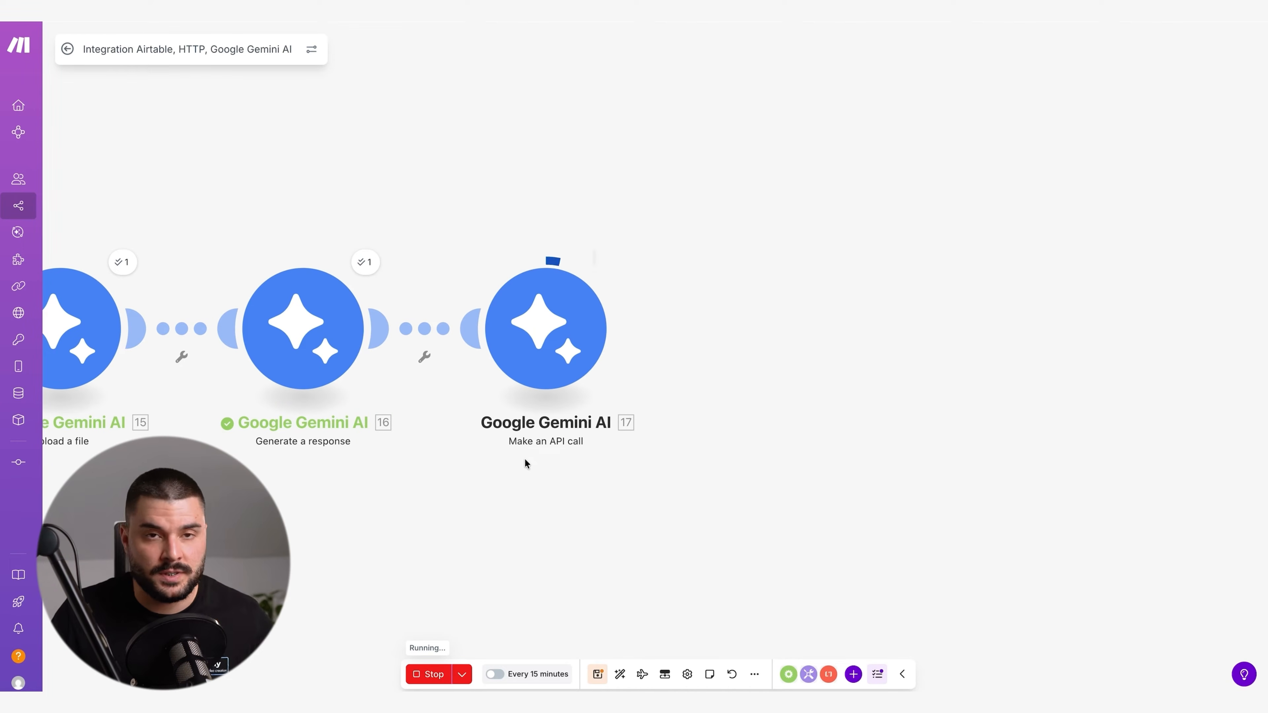
Insert the description from the Generate a response result after "Use this description for context:" in the body, and save the module
{"action": "left_click", "coordinate": [579, 360]}
{"action": "scroll", "coordinate": [797, 350], "scroll_direction": "down", "scroll_amount": 5}
{"action": "scroll", "coordinate": [769, 500], "scroll_direction": "down", "scroll_amount": 3}
{"action": "left_click", "coordinate": [757, 476]}
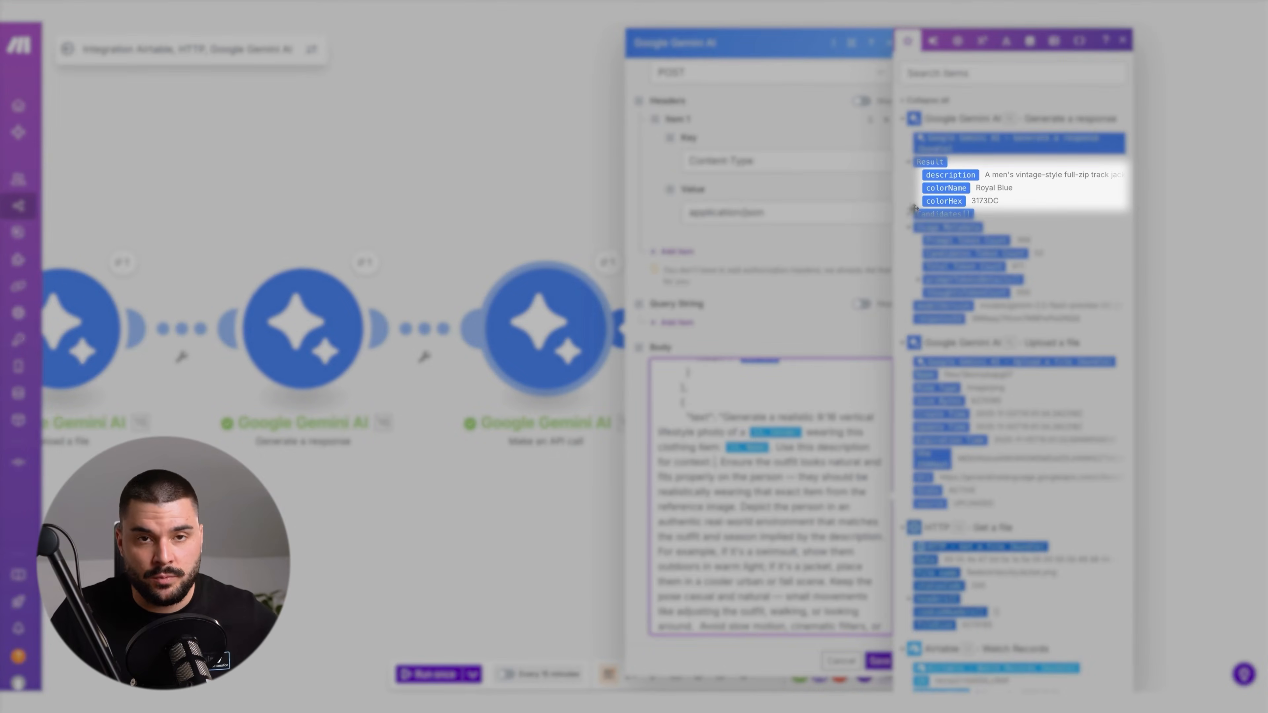
{"action": "left_click", "coordinate": [950, 175]}
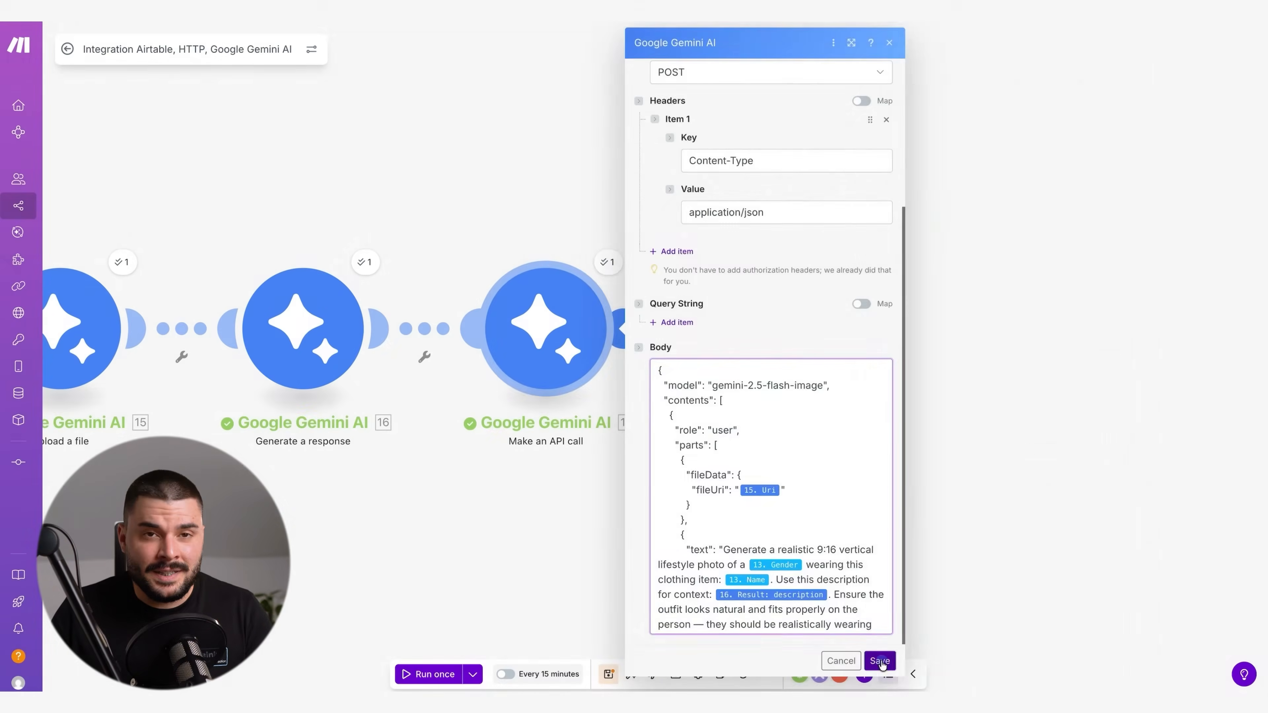
{"action": "left_click", "coordinate": [880, 661]}
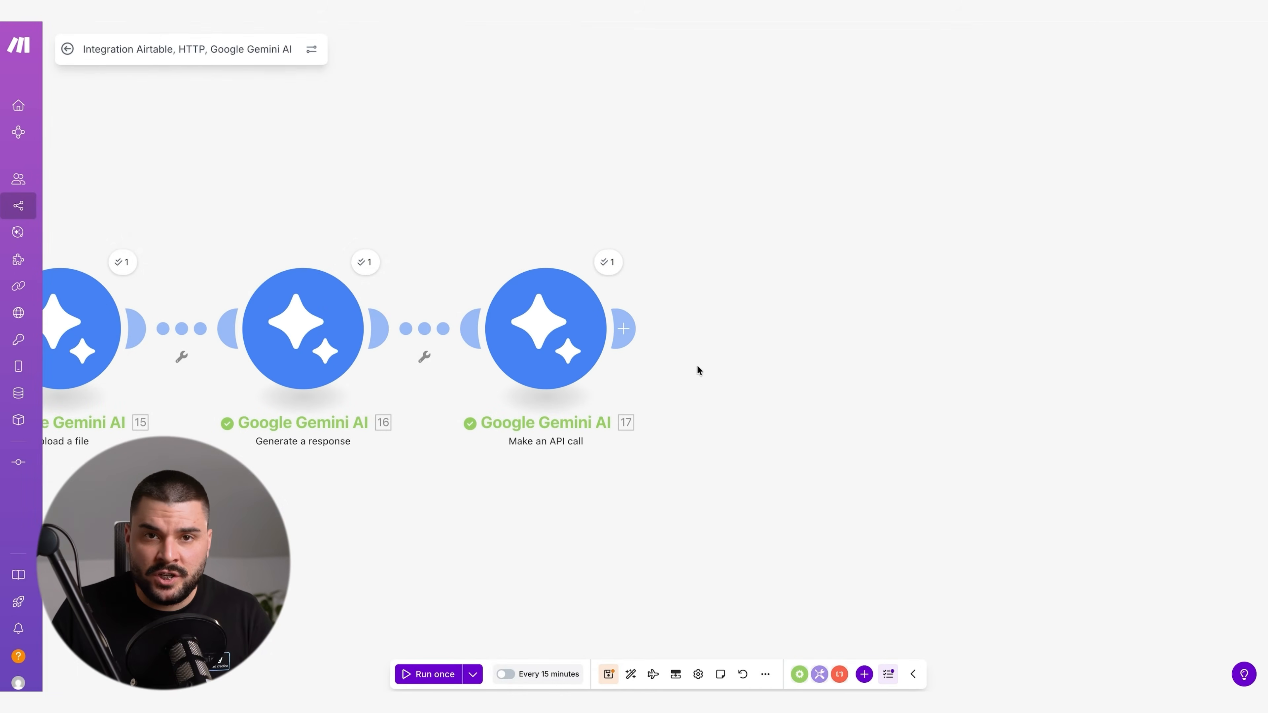
Examine the API call's output by expanding the body, candidates, content and parts down to the inlineData image data
{"action": "left_click_drag", "start_coordinate": [655, 360], "coordinate": [530, 360]}
{"action": "left_click", "coordinate": [493, 280]}
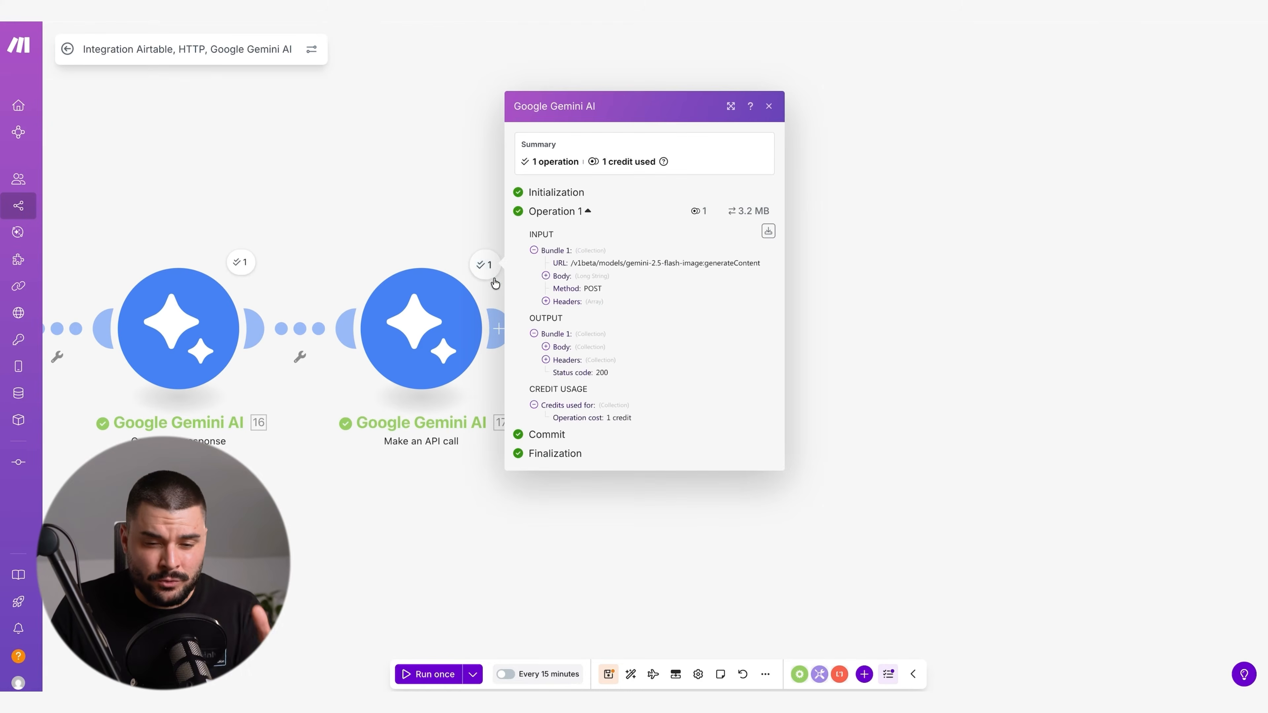
{"action": "left_click", "coordinate": [546, 346]}
{"action": "left_click", "coordinate": [558, 326]}
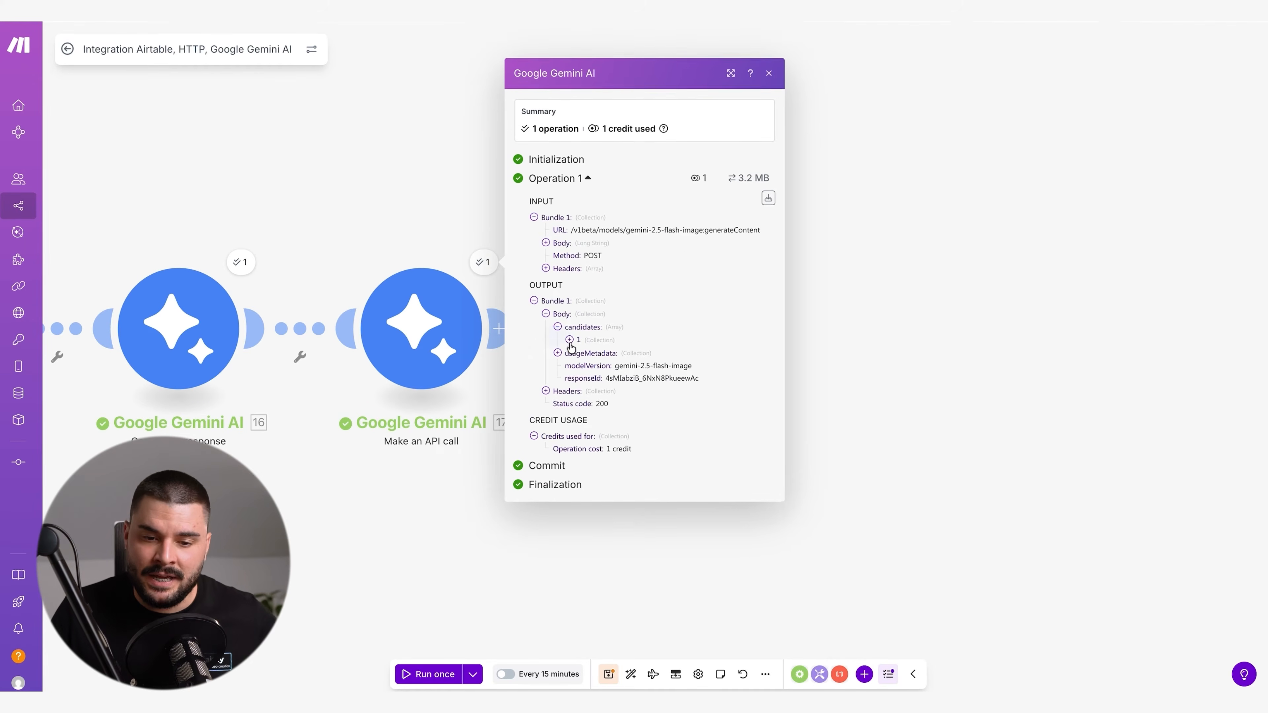
{"action": "left_click", "coordinate": [570, 340]}
{"action": "left_click", "coordinate": [581, 340]}
{"action": "left_click", "coordinate": [593, 336]}
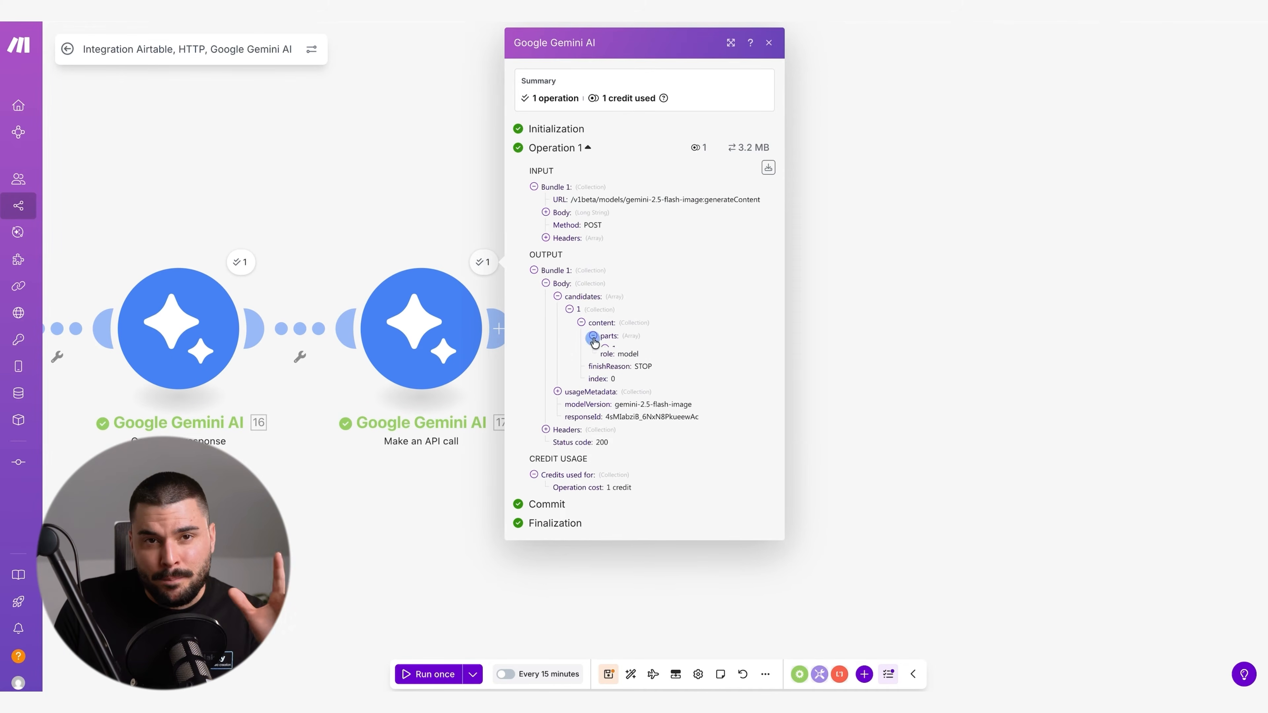
{"action": "left_click", "coordinate": [605, 348]}
{"action": "left_click", "coordinate": [618, 361]}
{"action": "left_click", "coordinate": [629, 387]}
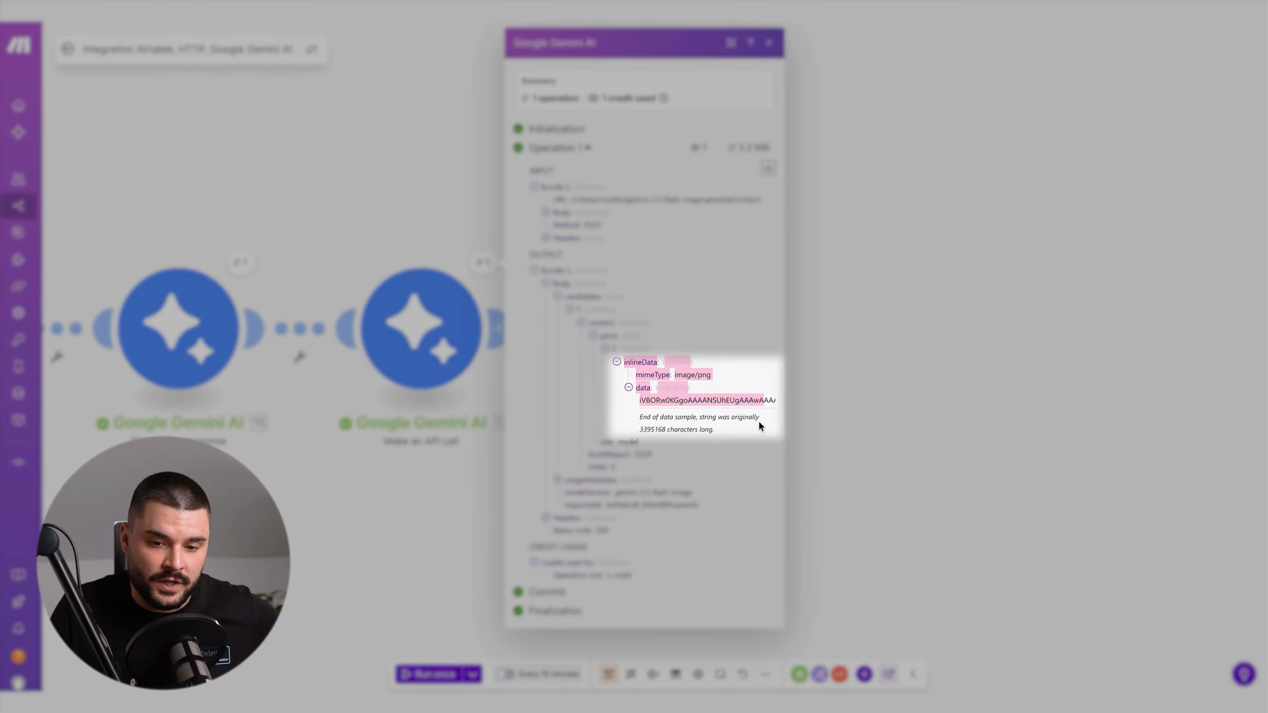
{"action": "left_click", "coordinate": [870, 411]}
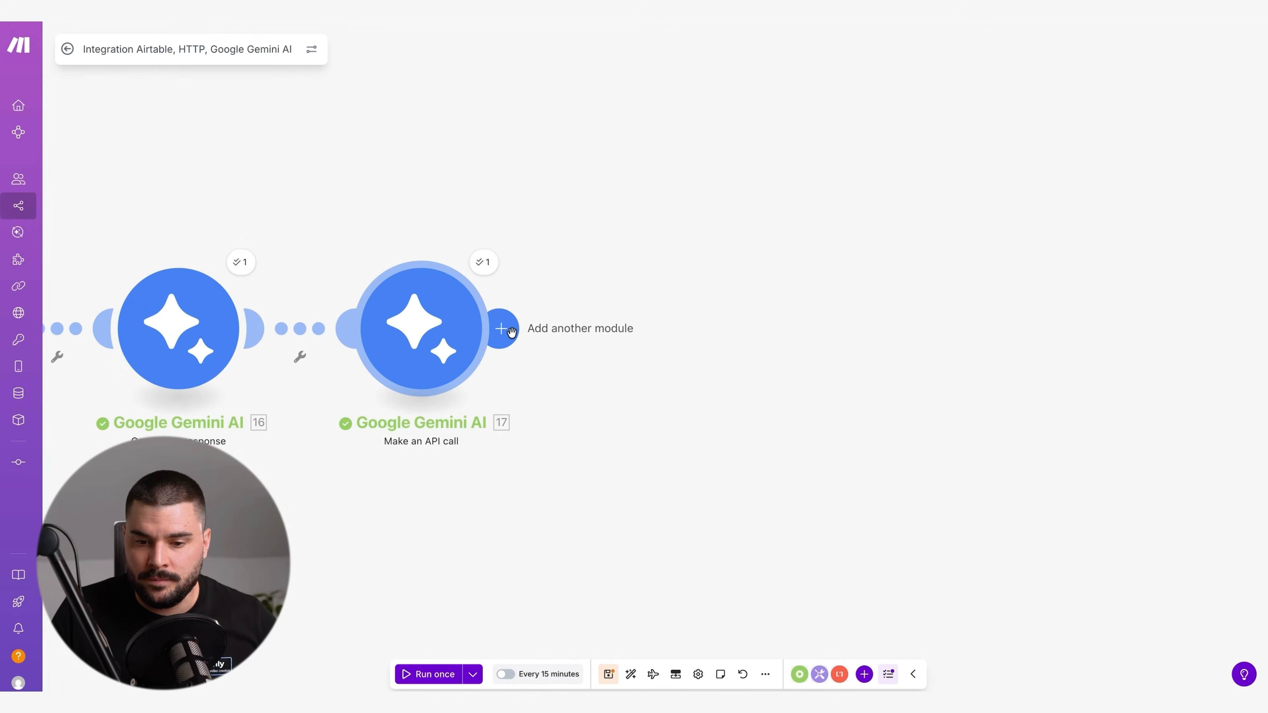
Add a Google Gemini AI Generate a video module after the API call and set its model to Veo 3.1 (veo-3.1-generate-preview)
{"action": "left_click", "coordinate": [511, 332]}
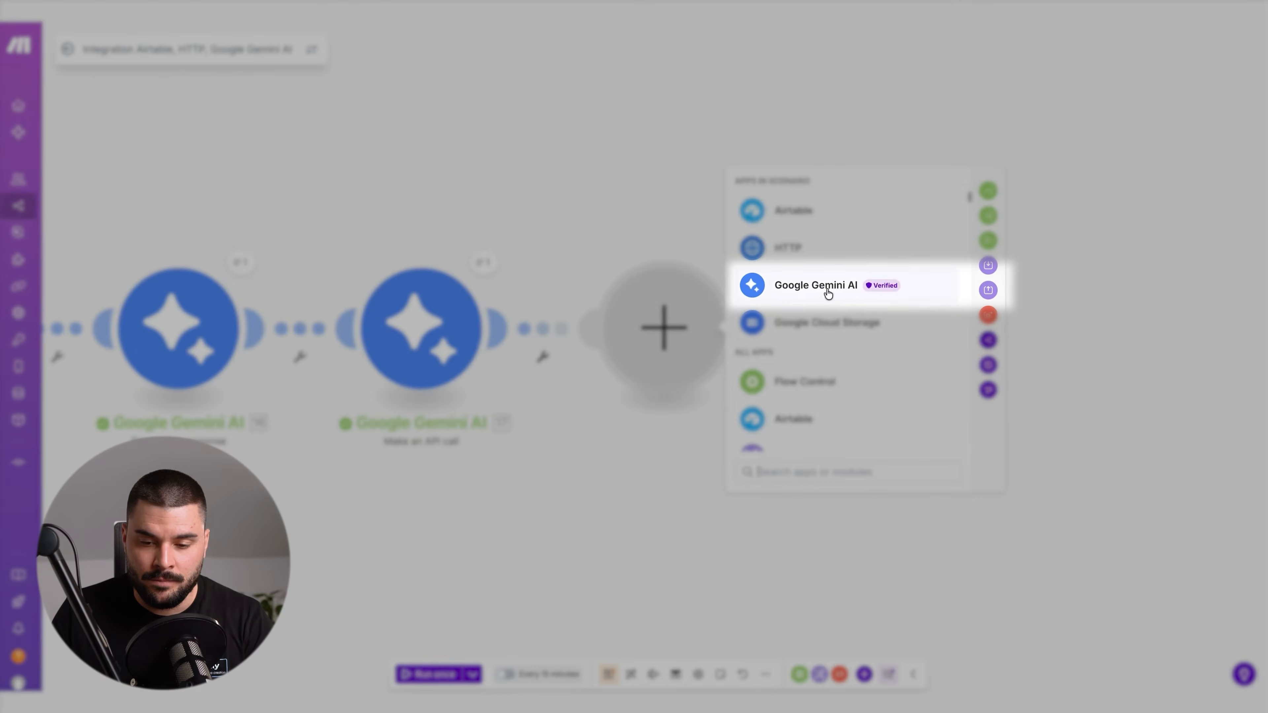
{"action": "left_click", "coordinate": [828, 294]}
{"action": "scroll", "coordinate": [871, 305], "scroll_direction": "down", "scroll_amount": 2}
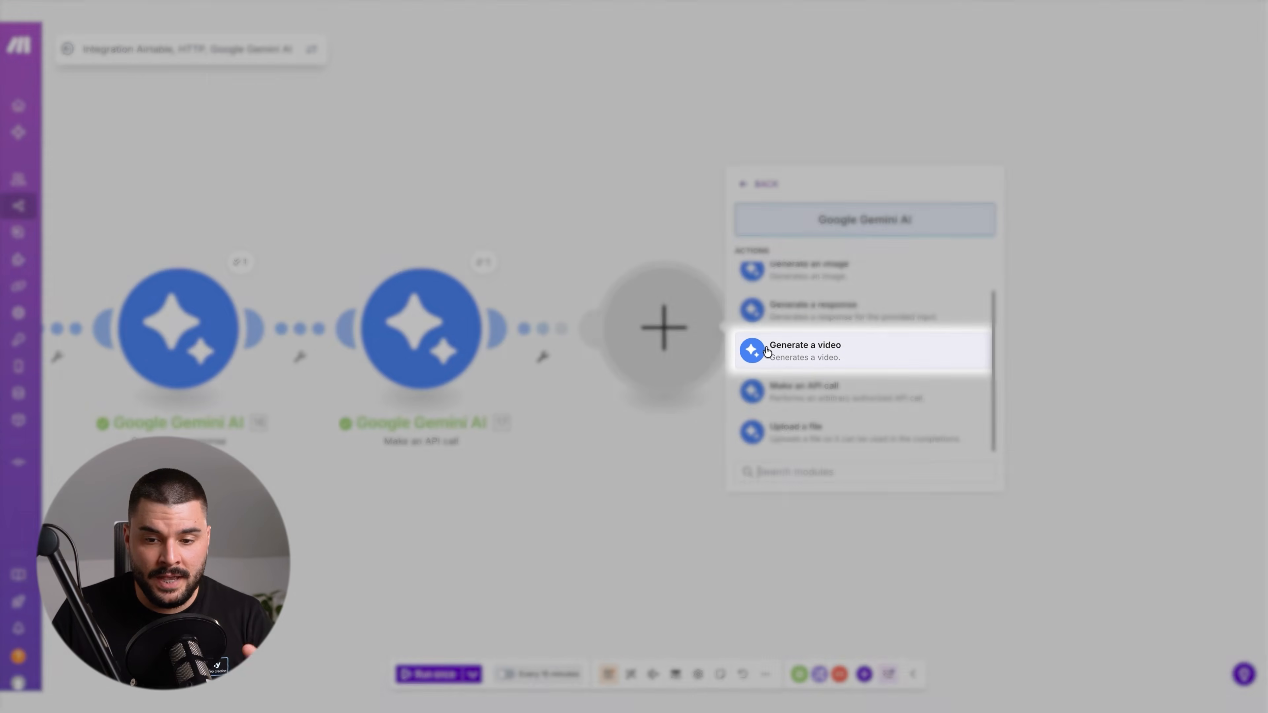
{"action": "left_click", "coordinate": [808, 356]}
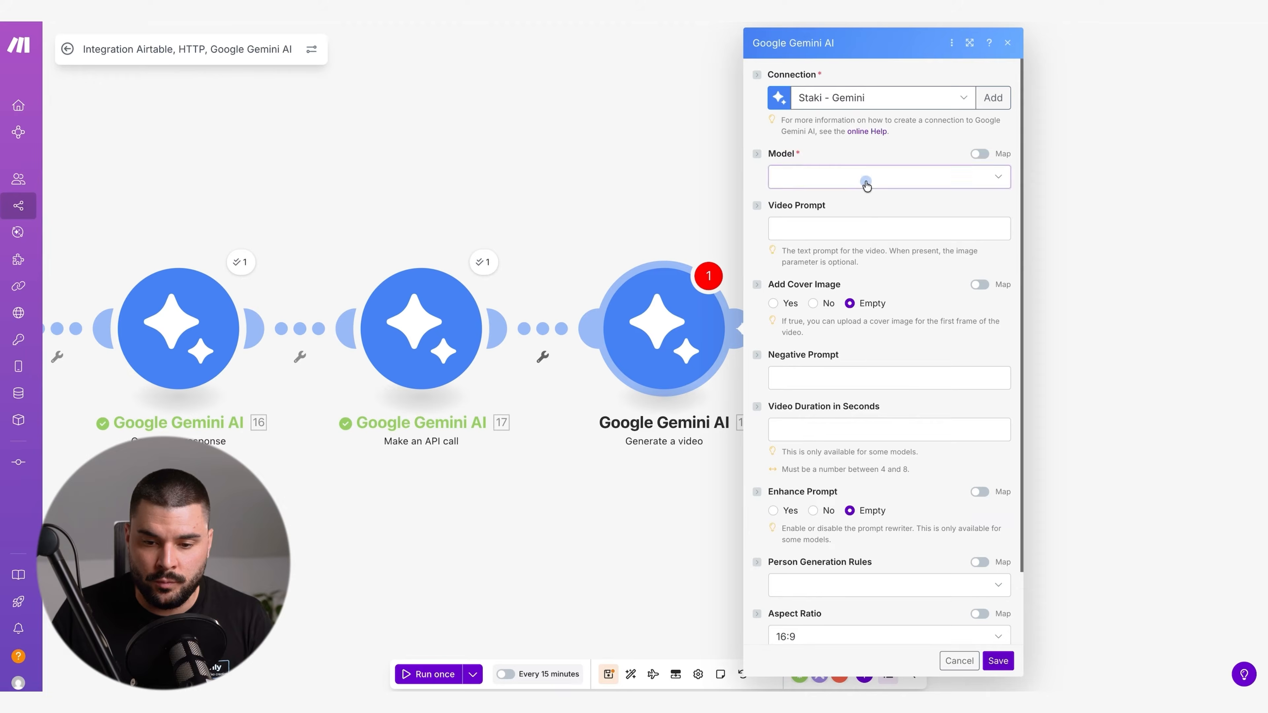
{"action": "left_click", "coordinate": [869, 180]}
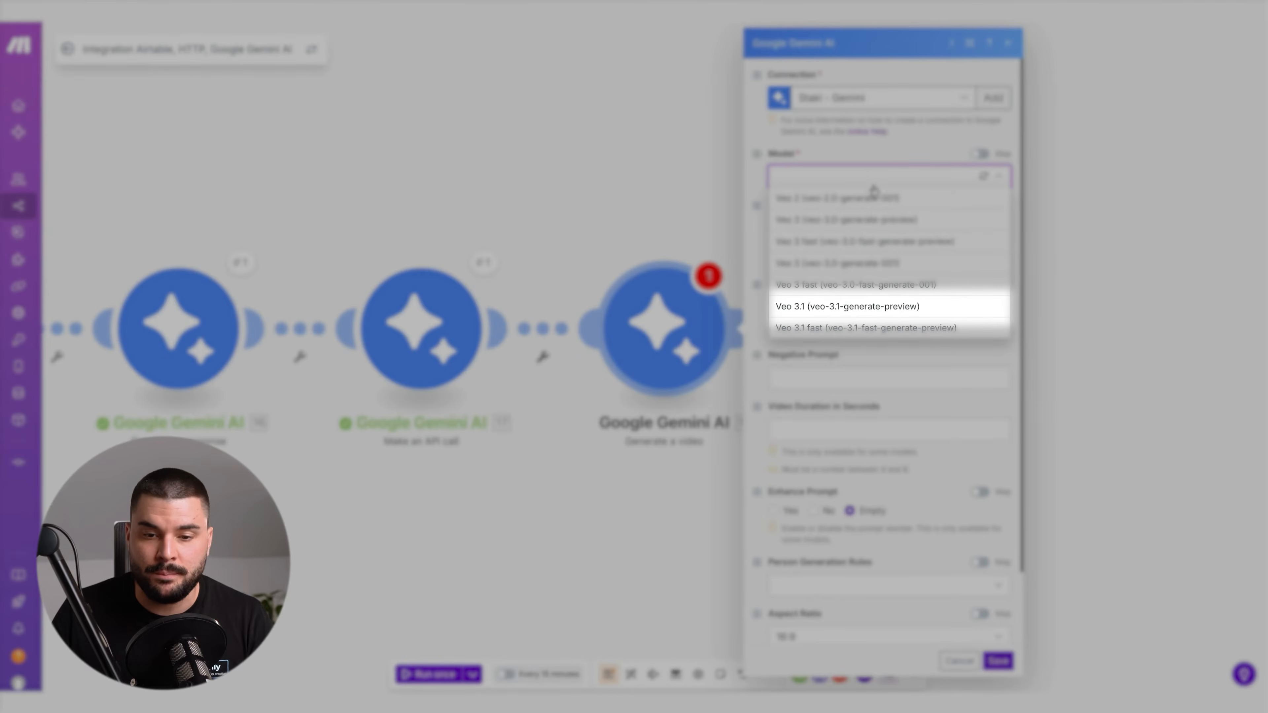
{"action": "left_click", "coordinate": [862, 308]}
Enter the video prompt to animate the attached first-frame image into a short 9:16 vertical clip that feels like real phone footage
{"action": "left_click", "coordinate": [874, 228]}
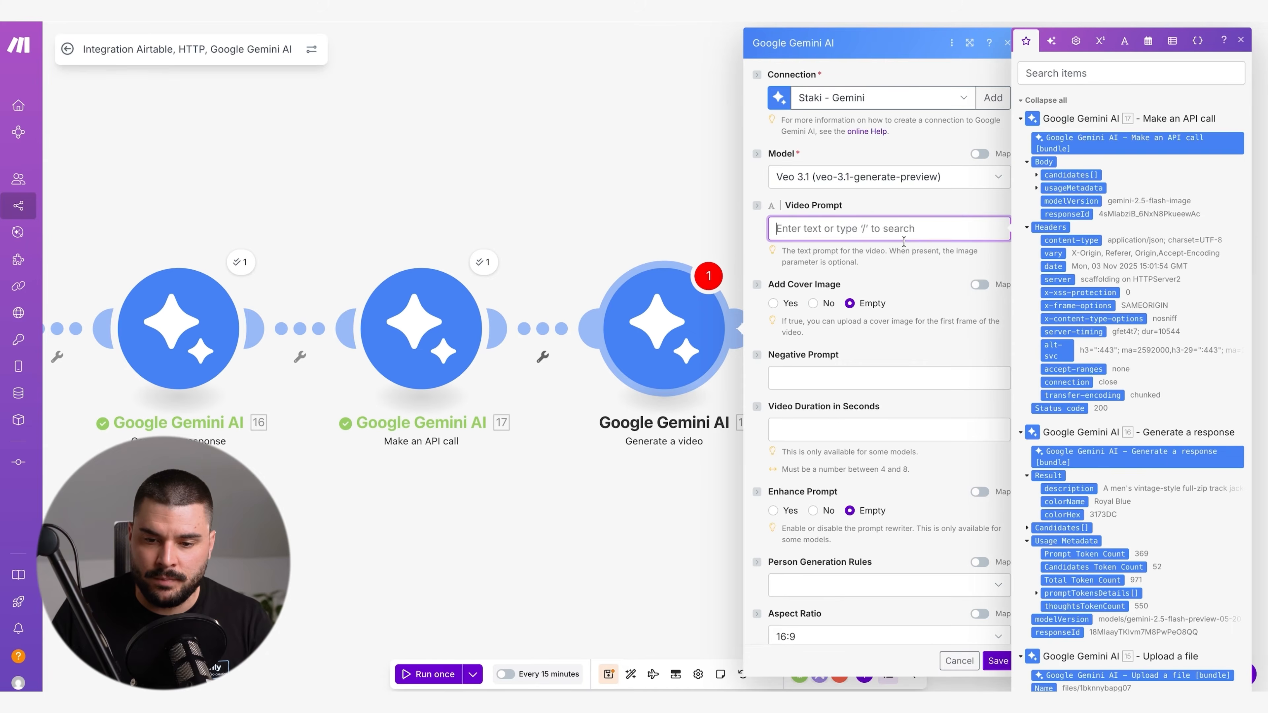
{"action": "type", "text": "Use the attached image as the first frame of the video. Animate it into a short 9:16 vertical clip that feels like real phone footage. The person in the image should subtly move: adjusting their outfit, turning slightly. Keep the look authentic and unpolished - no slow motion, no cinematic filters, no artificial overlays. Maintain the same environment, outfit, and lighting from the image, just bring it to life."}
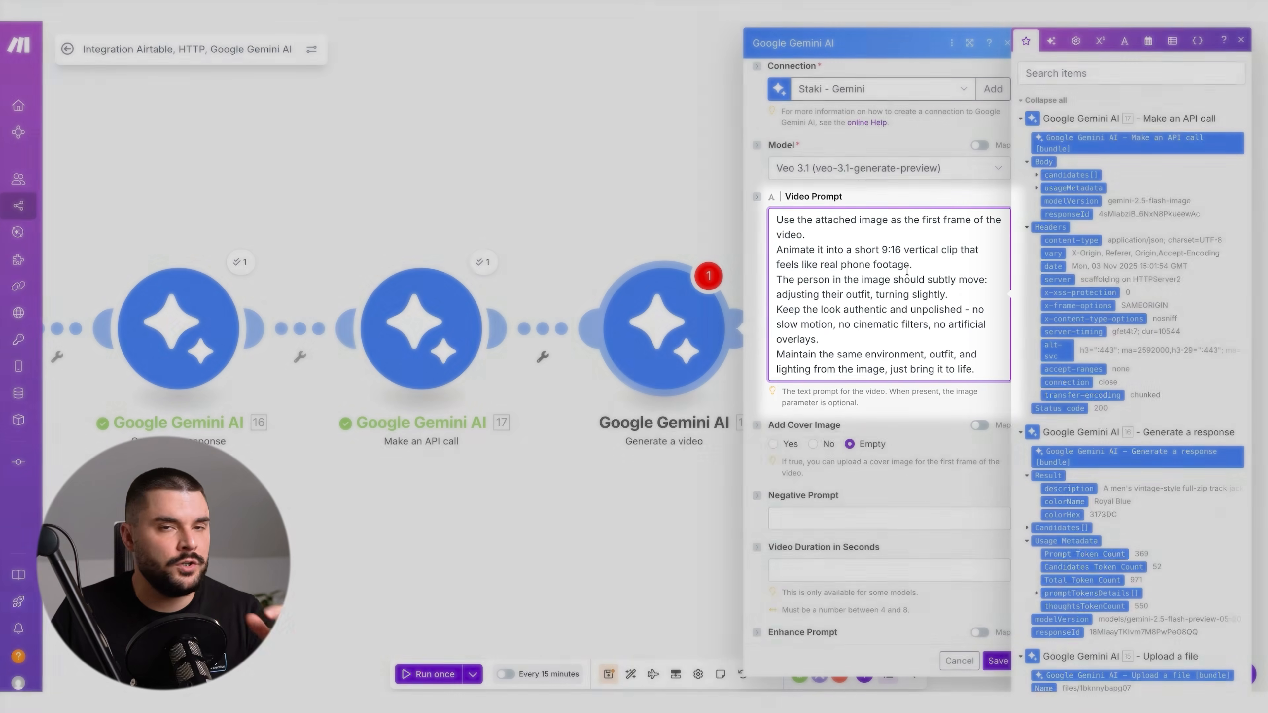
{"action": "left_click_drag", "start_coordinate": [976, 371], "coordinate": [904, 201]}
{"action": "left_click", "coordinate": [904, 201]}
{"action": "scroll", "coordinate": [923, 315], "scroll_direction": "down", "scroll_amount": 3}
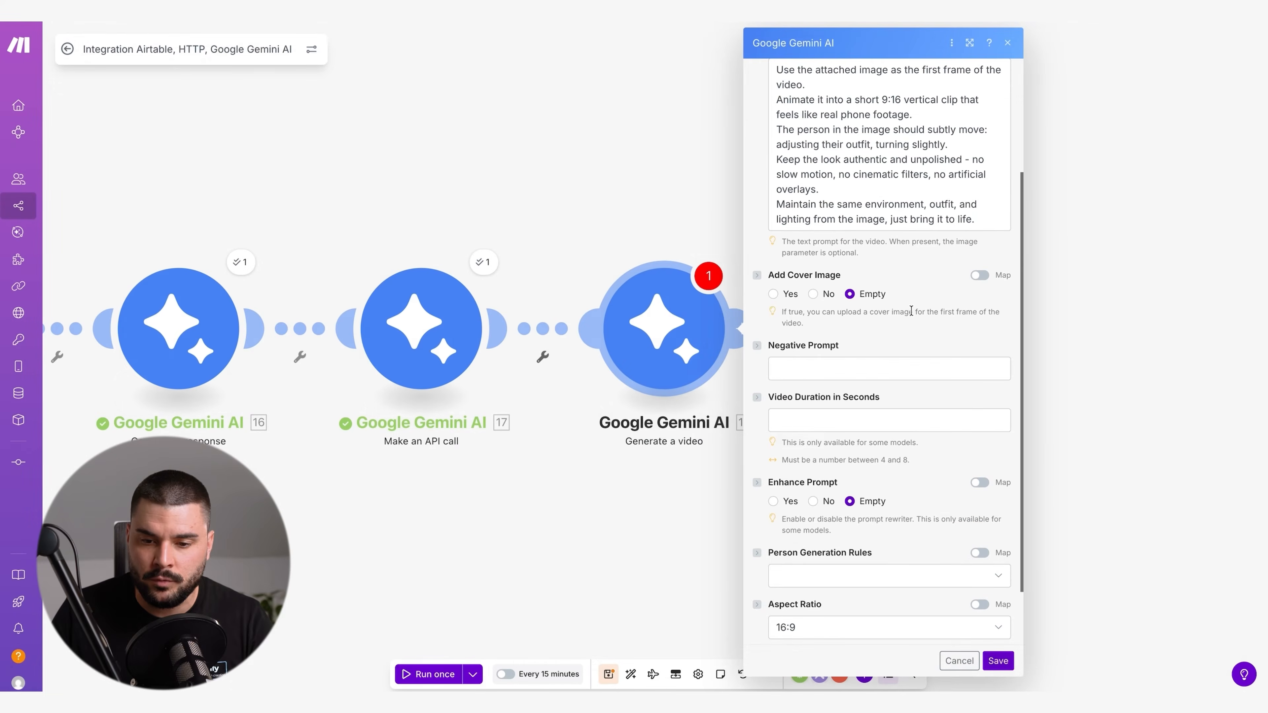
Enable the cover image for the video module with a mapped file, and clear its prefilled file name and data
{"action": "left_click", "coordinate": [773, 294]}
{"action": "left_click", "coordinate": [775, 380]}
{"action": "scroll", "coordinate": [884, 371], "scroll_direction": "down", "scroll_amount": 2}
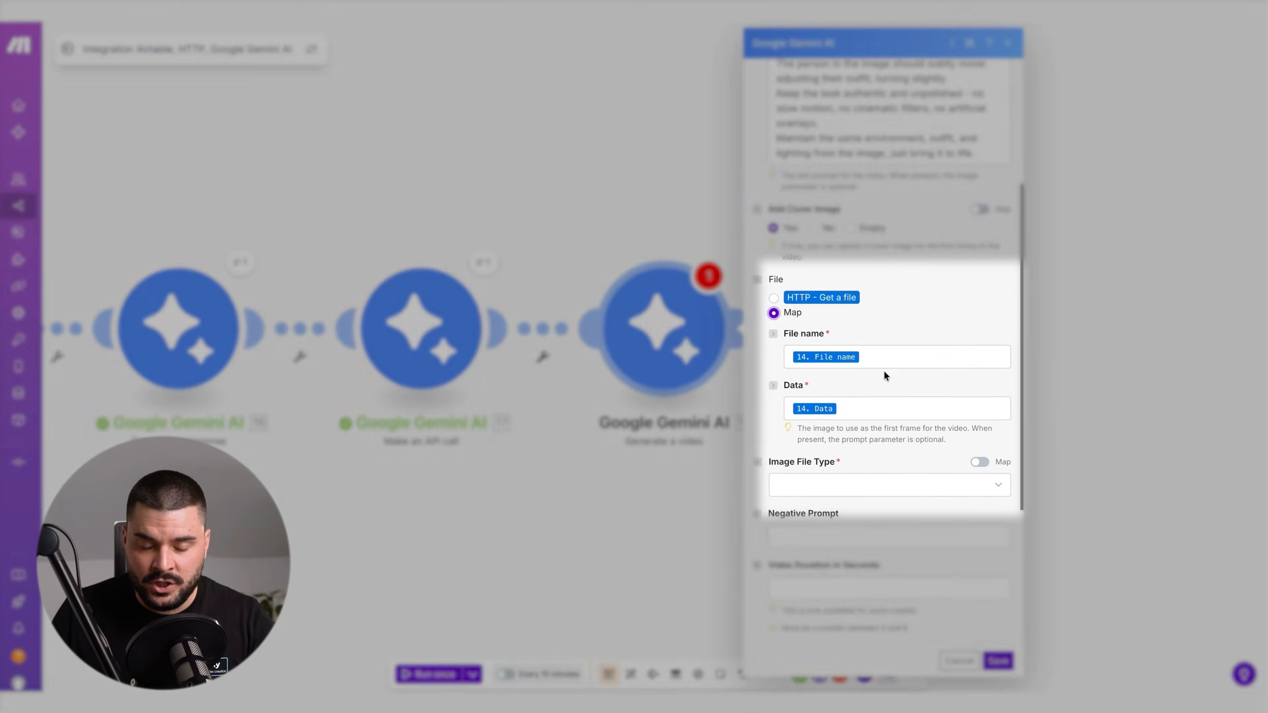
{"action": "left_click", "coordinate": [875, 312]}
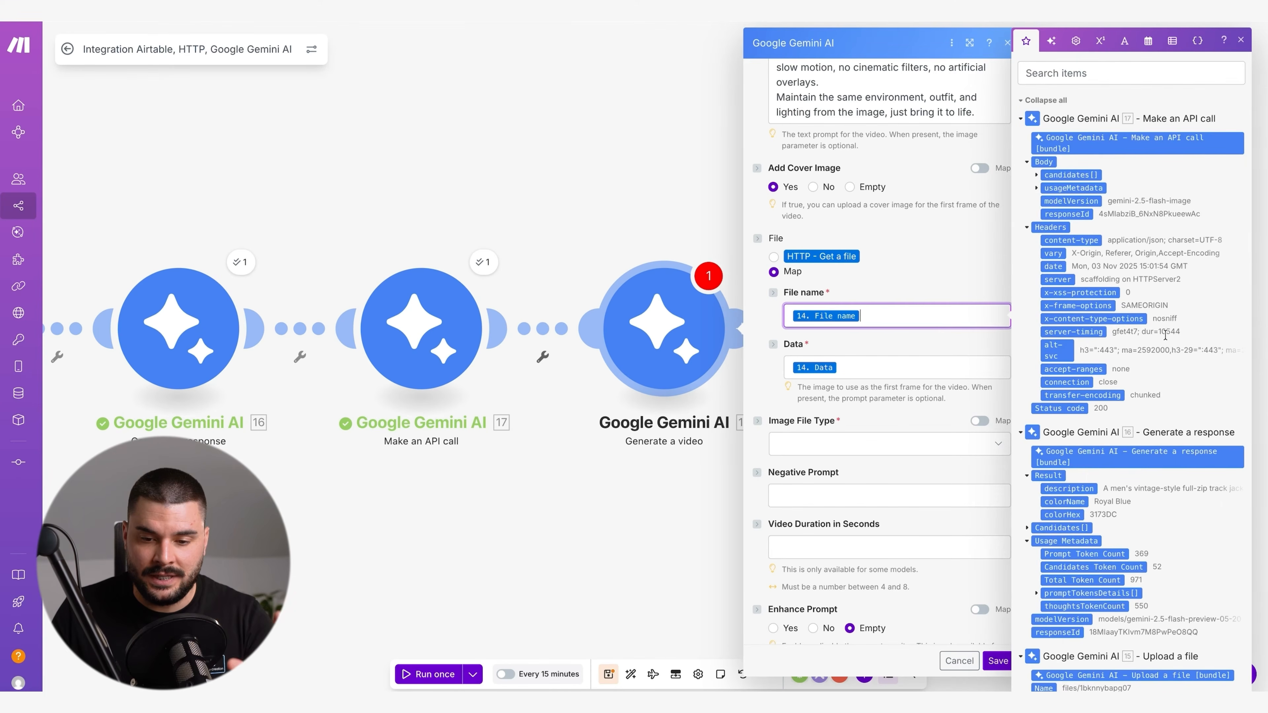
{"action": "key", "text": "BackSpace"}
{"action": "left_click", "coordinate": [857, 367]}
{"action": "key", "text": "BackSpace"}
Set the cover image's file name to reference.png
{"action": "left_click", "coordinate": [843, 298]}
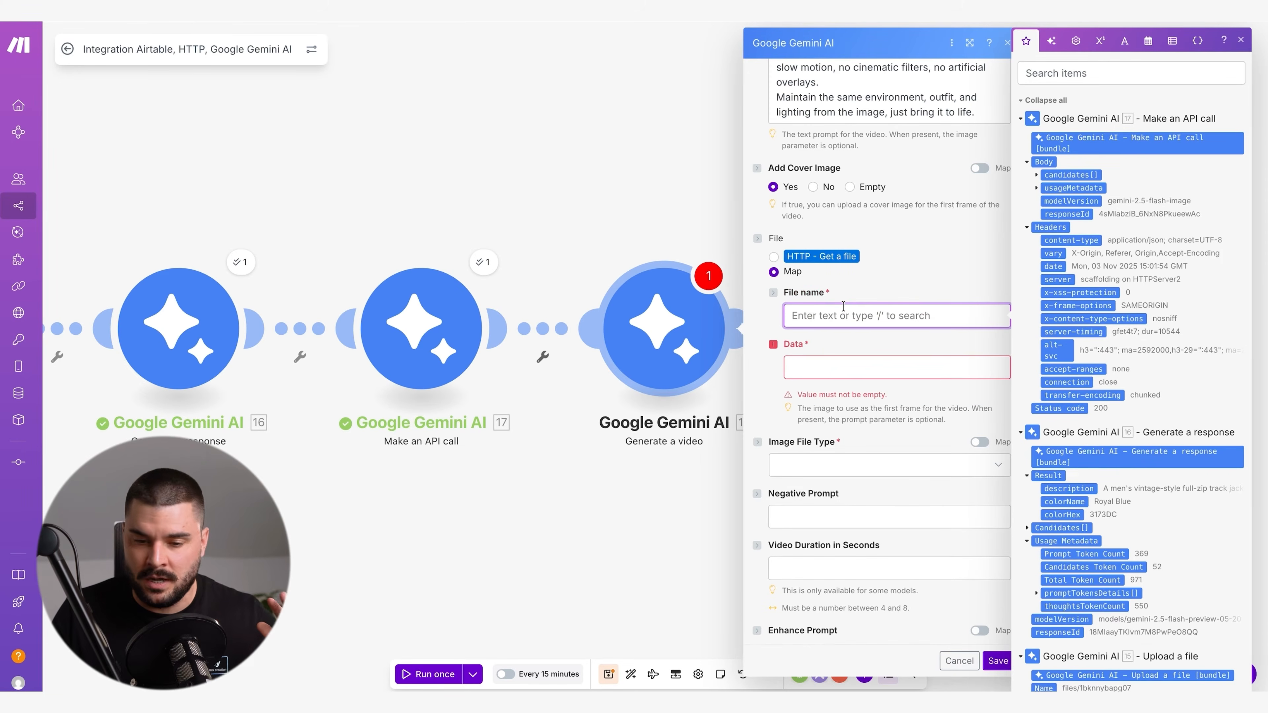
{"action": "scroll", "coordinate": [1051, 329], "scroll_direction": "down", "scroll_amount": 8}
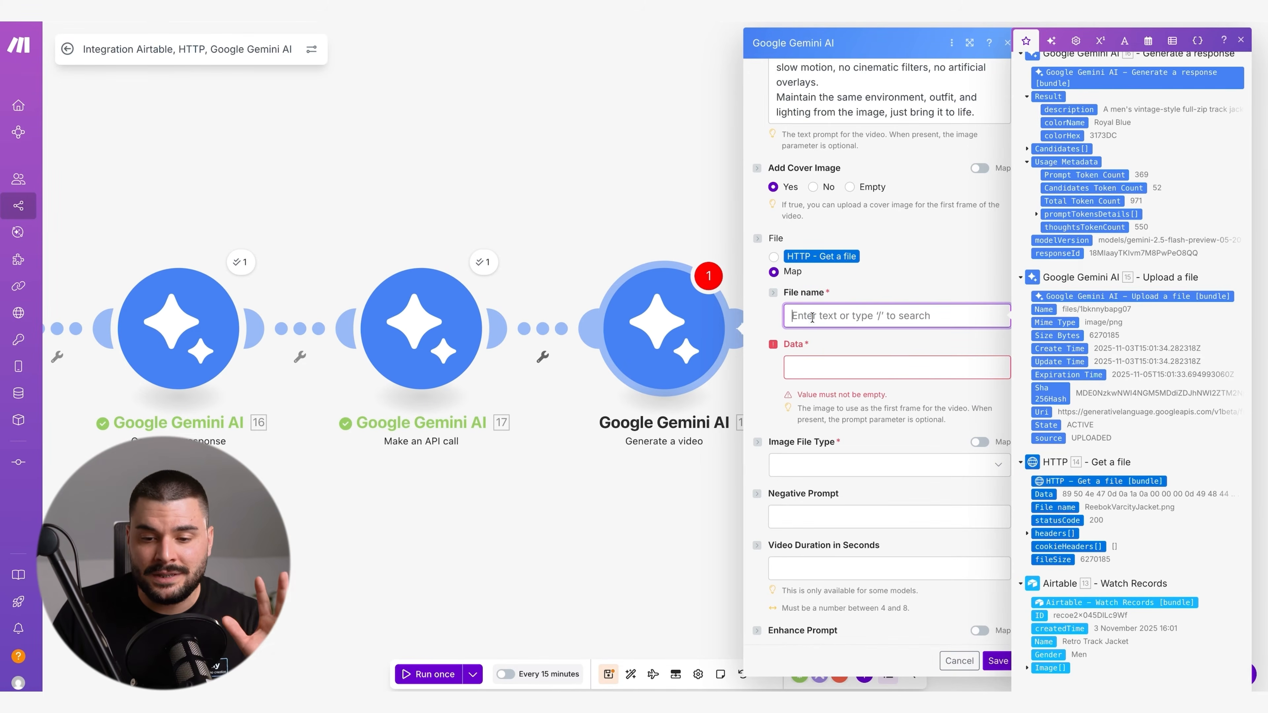
{"action": "type", "text": "reference.png"}
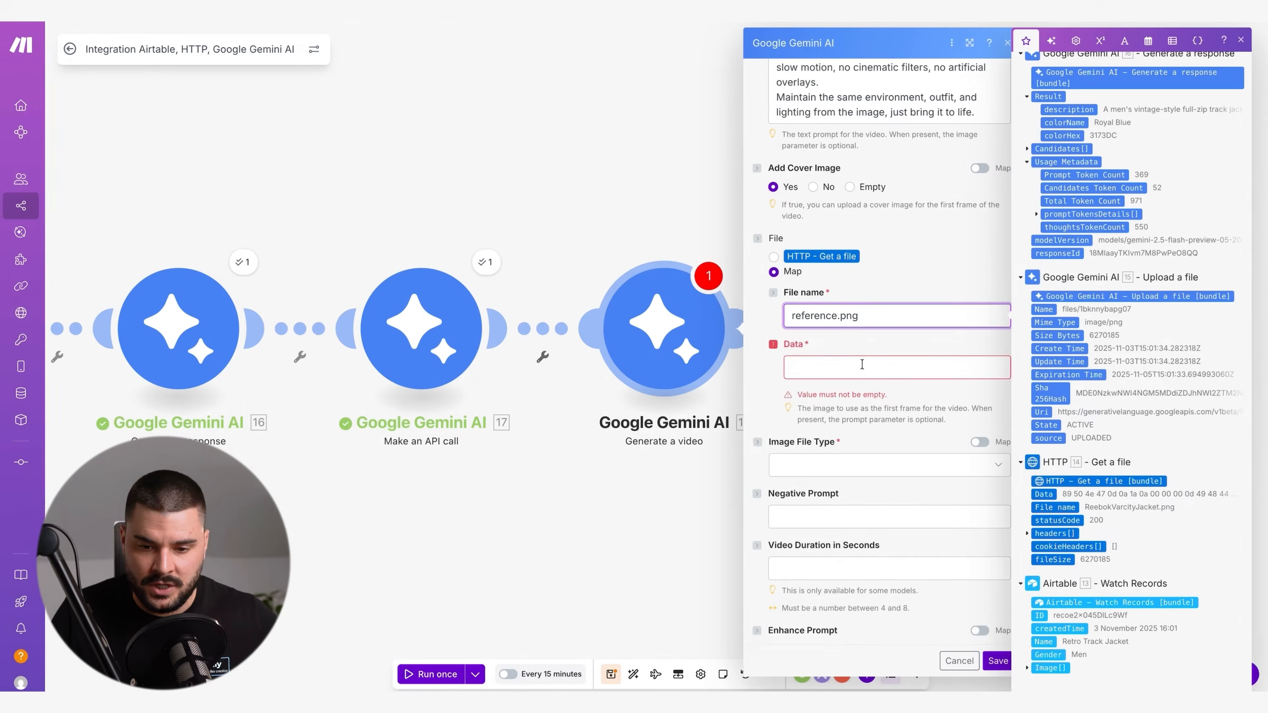
Map the cover image data to the inlineData data value inside candidates, content and parts of the API call's output
{"action": "left_click", "coordinate": [861, 368]}
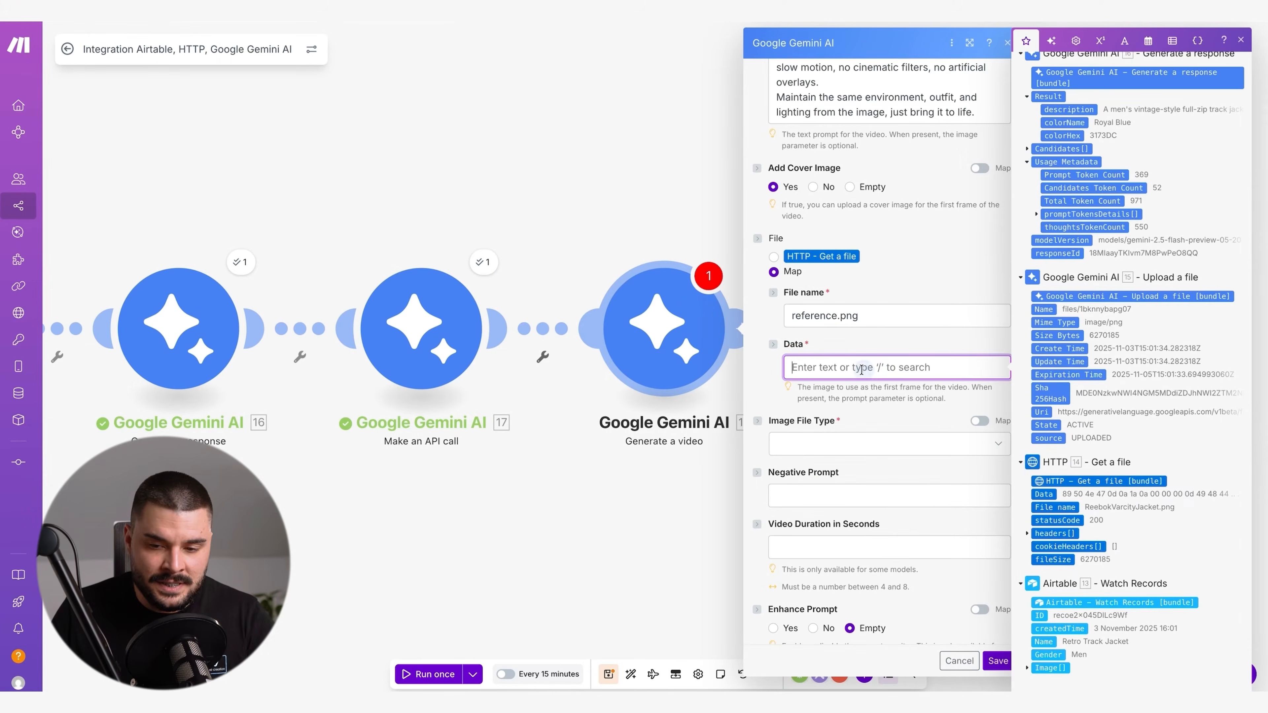
{"action": "scroll", "coordinate": [1108, 375], "scroll_direction": "up", "scroll_amount": 8}
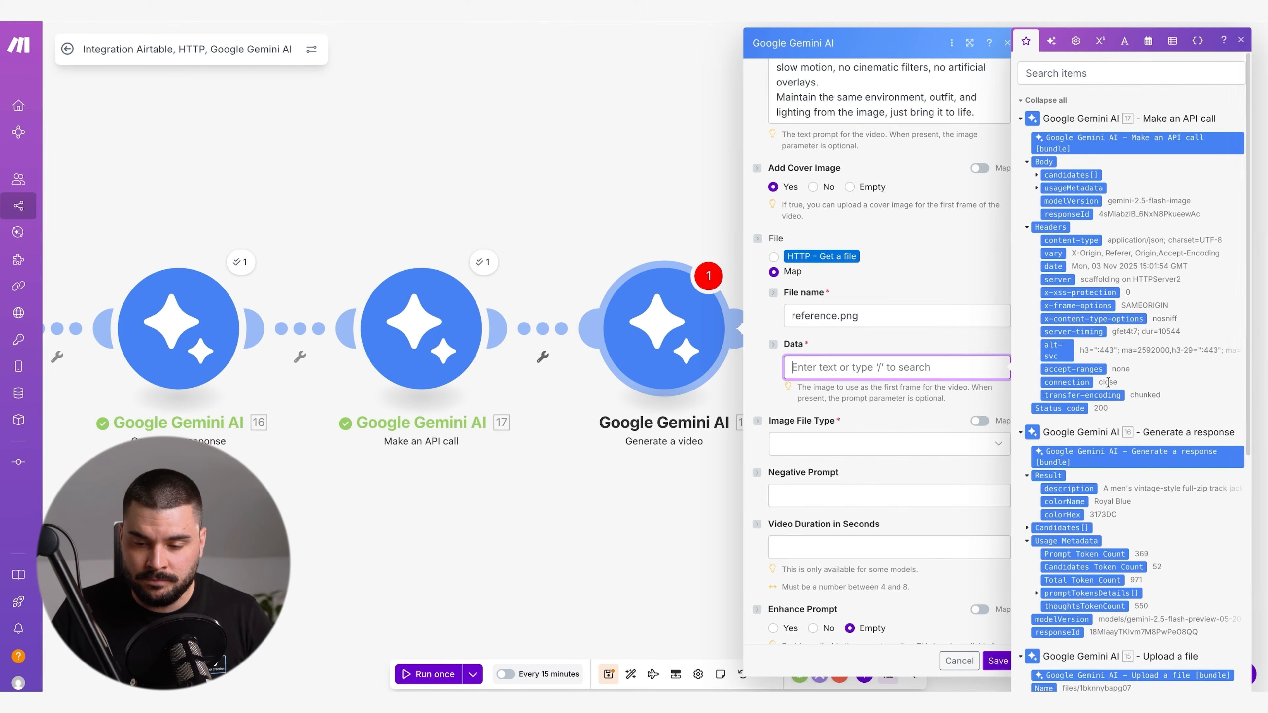
{"action": "left_click", "coordinate": [1036, 174]}
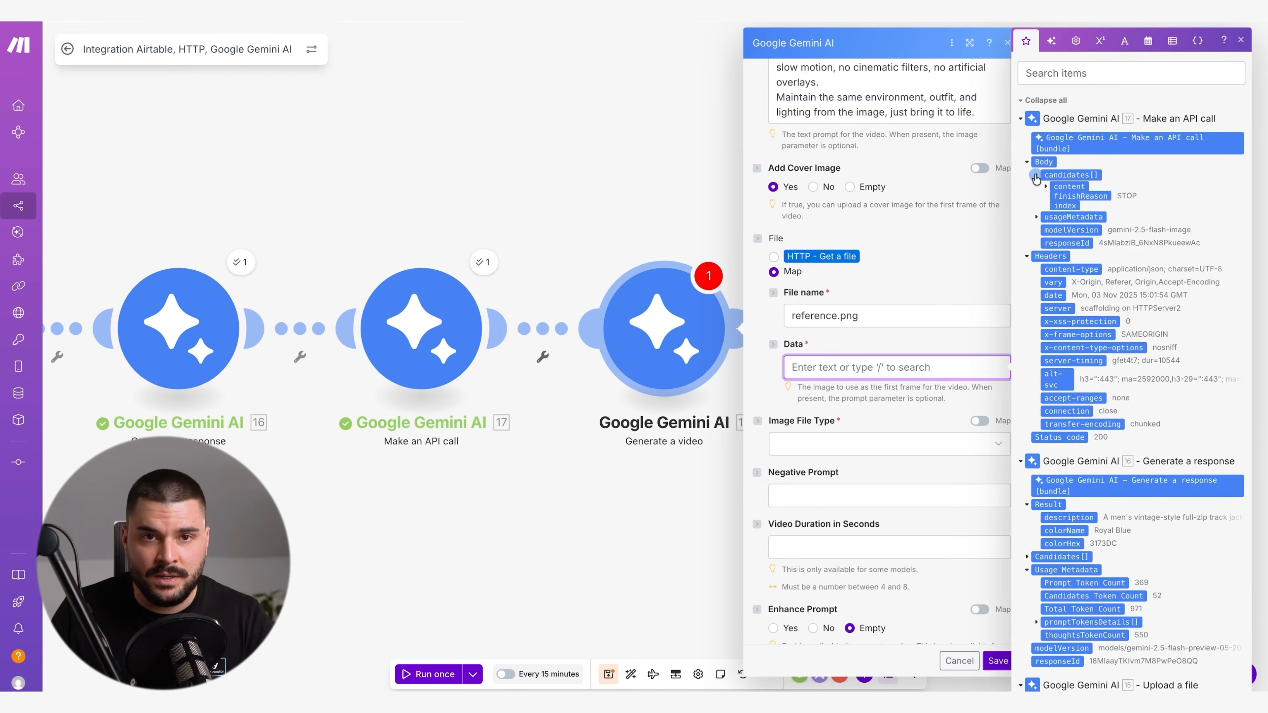
{"action": "left_click", "coordinate": [1054, 201]}
{"action": "left_click", "coordinate": [1064, 214]}
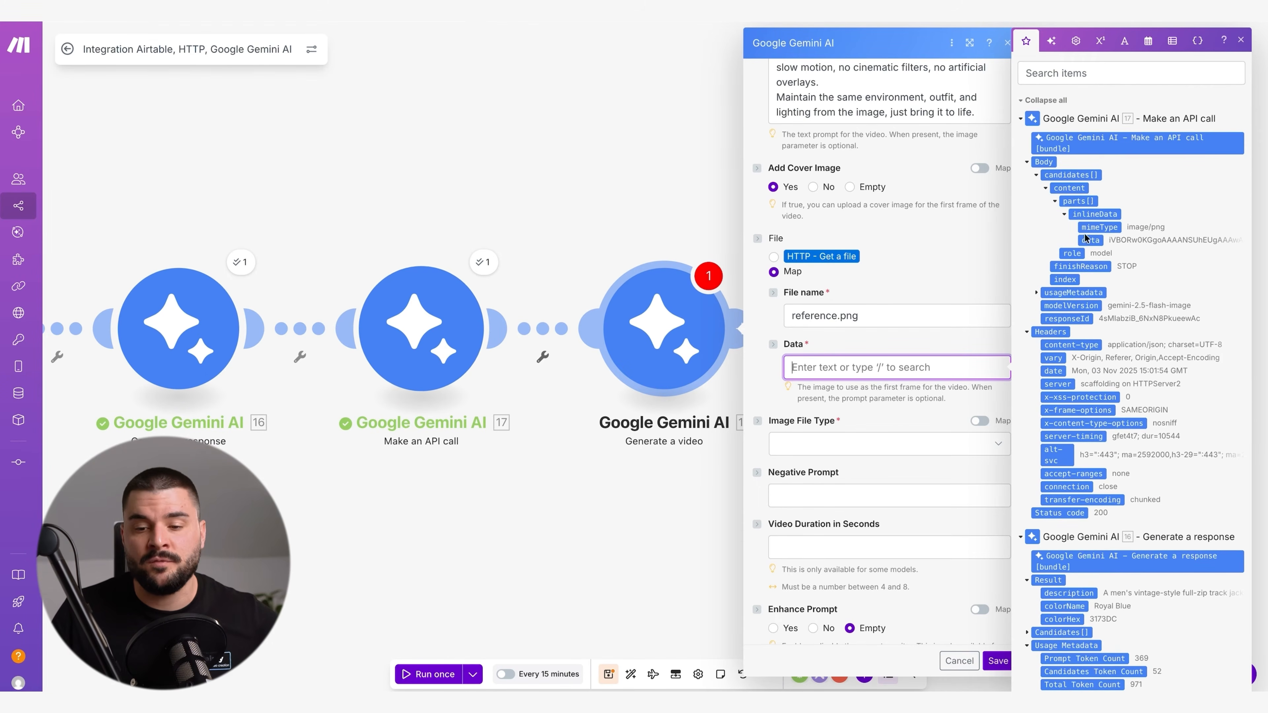
{"action": "left_click_drag", "start_coordinate": [1091, 240], "coordinate": [906, 368]}
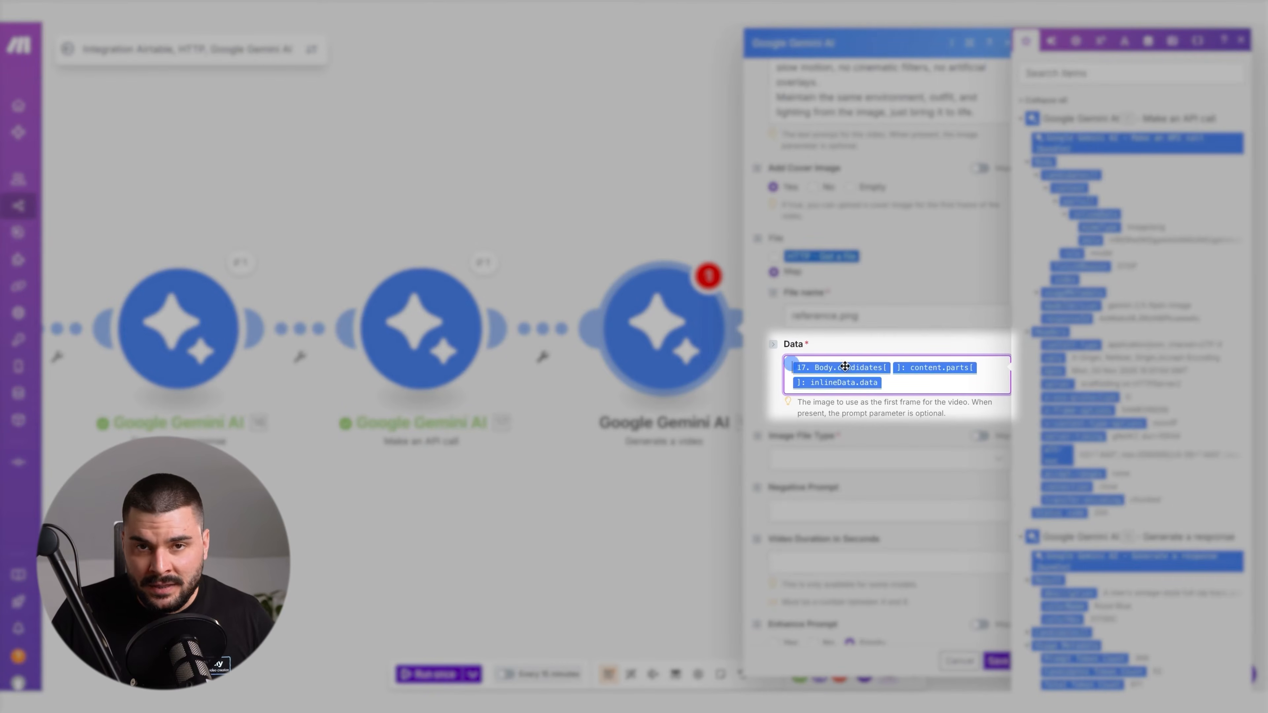
Wrap the mapped cover image data in a toBinary function with base64 as its second argument
{"action": "left_click", "coordinate": [791, 367]}
{"action": "type", "text": "toBinary"}
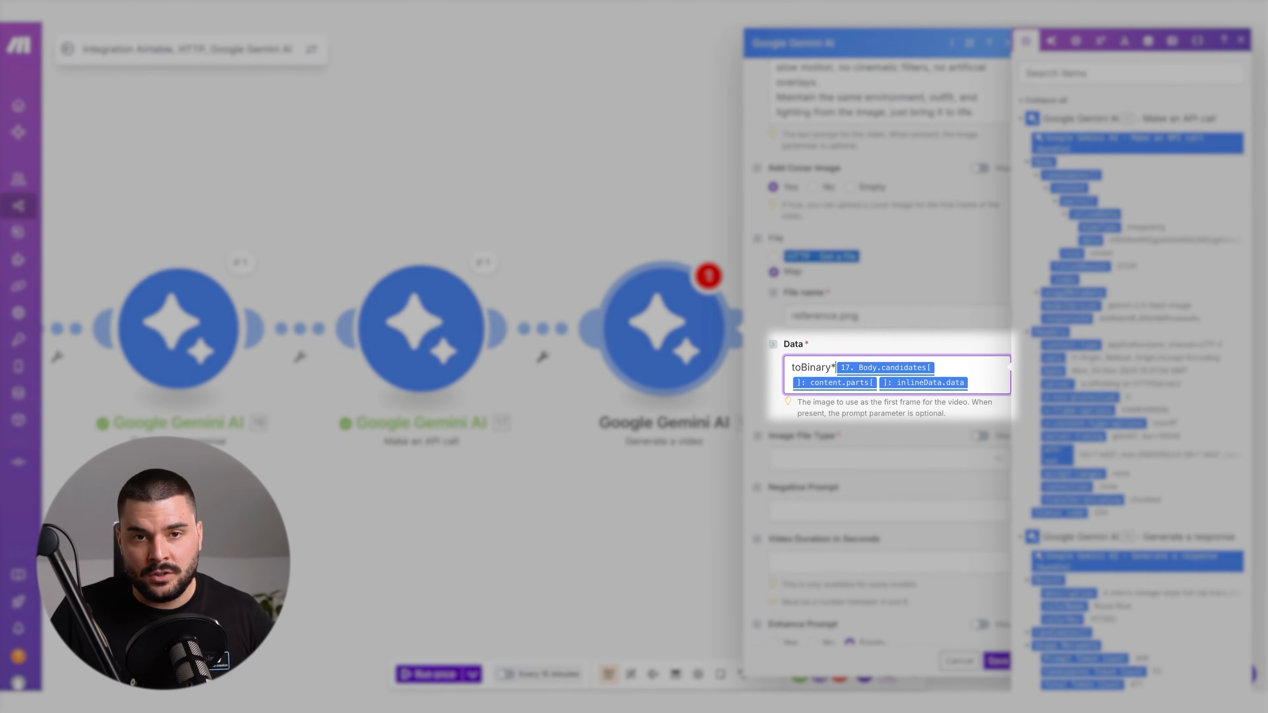
{"action": "type", "text": "( "}
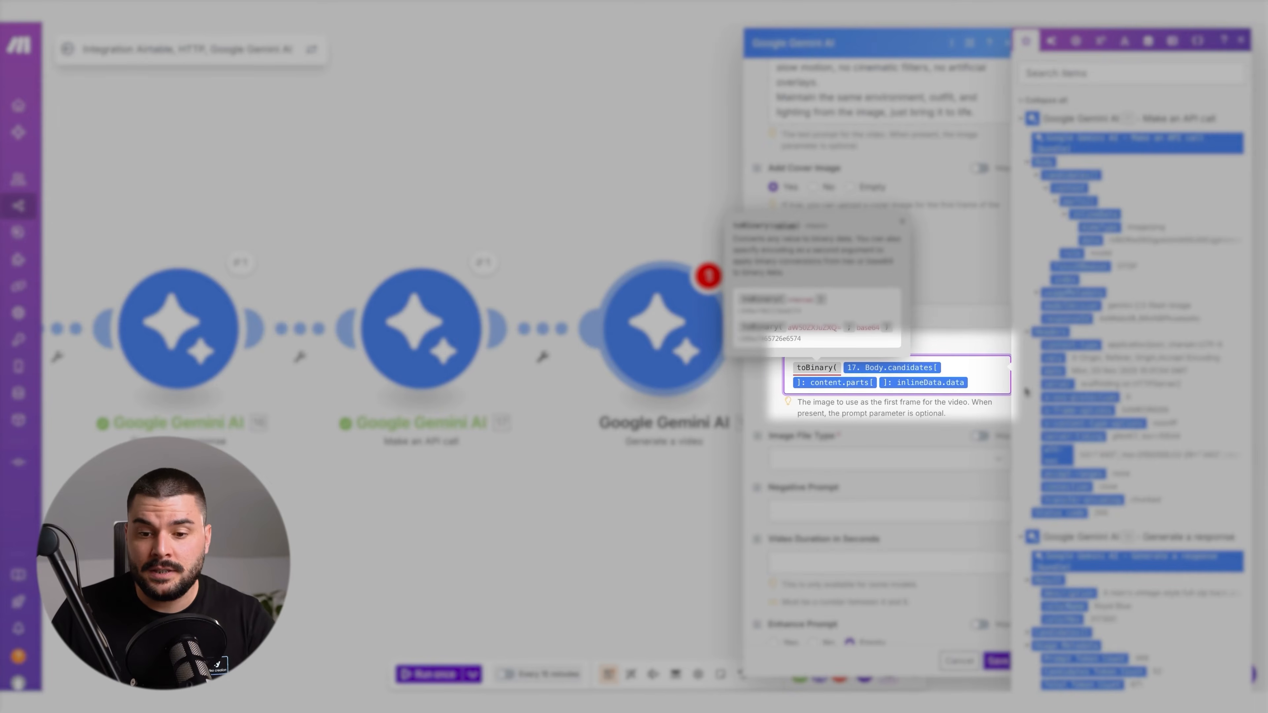
{"action": "type", "text": ";base64"}
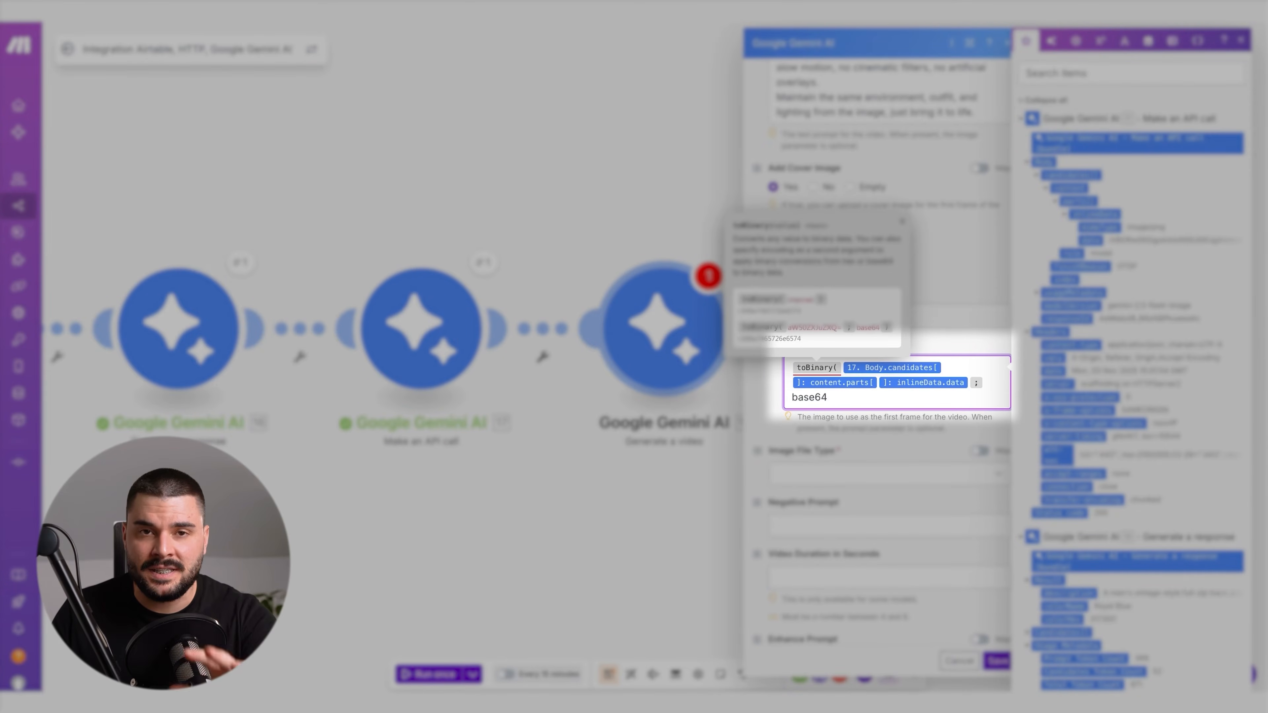
{"action": "type", "text": ")"}
{"action": "left_click", "coordinate": [921, 448]}
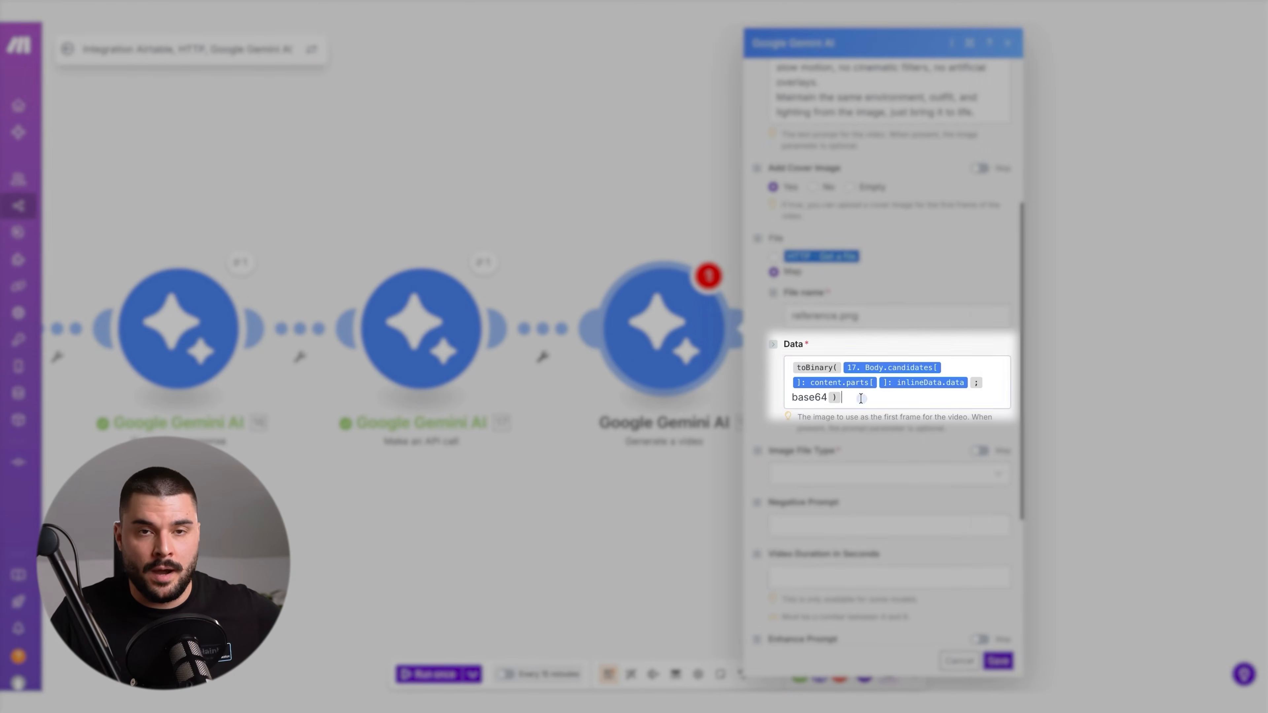
Set the image file type to PNG and the video duration to 8 seconds
{"action": "scroll", "coordinate": [933, 442], "scroll_direction": "down", "scroll_amount": 2}
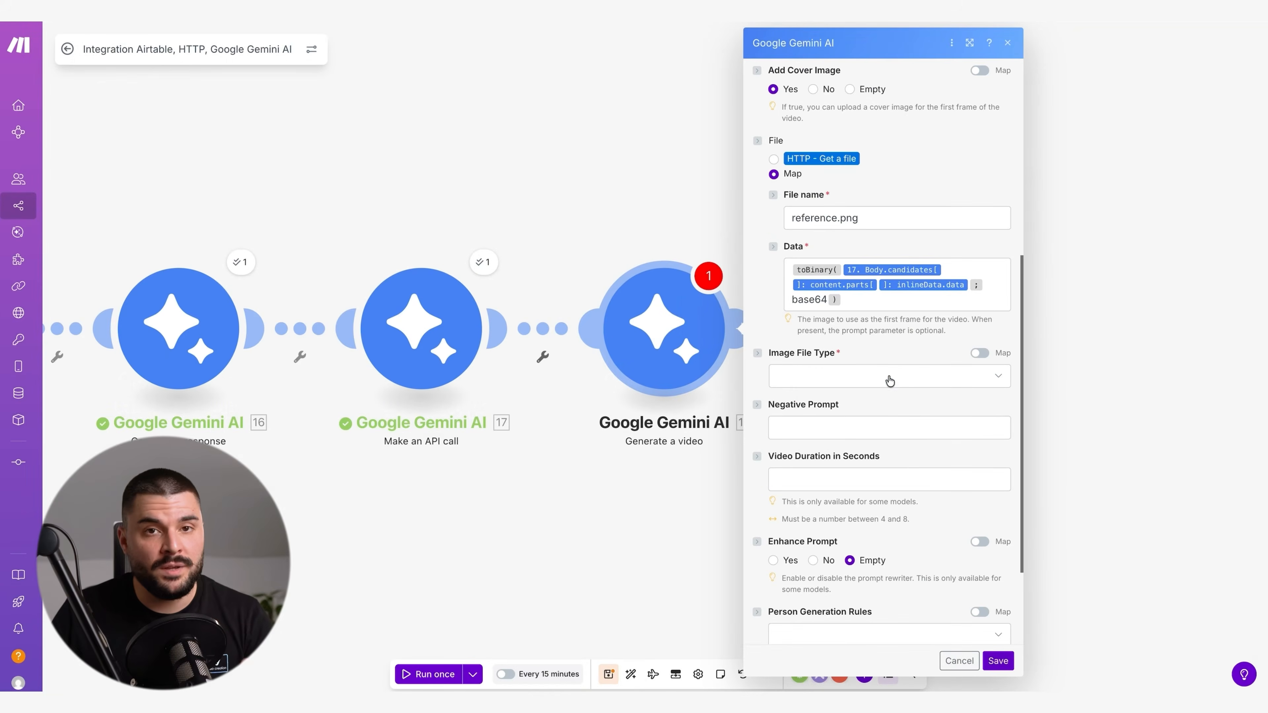
{"action": "left_click", "coordinate": [889, 381]}
{"action": "left_click", "coordinate": [805, 399]}
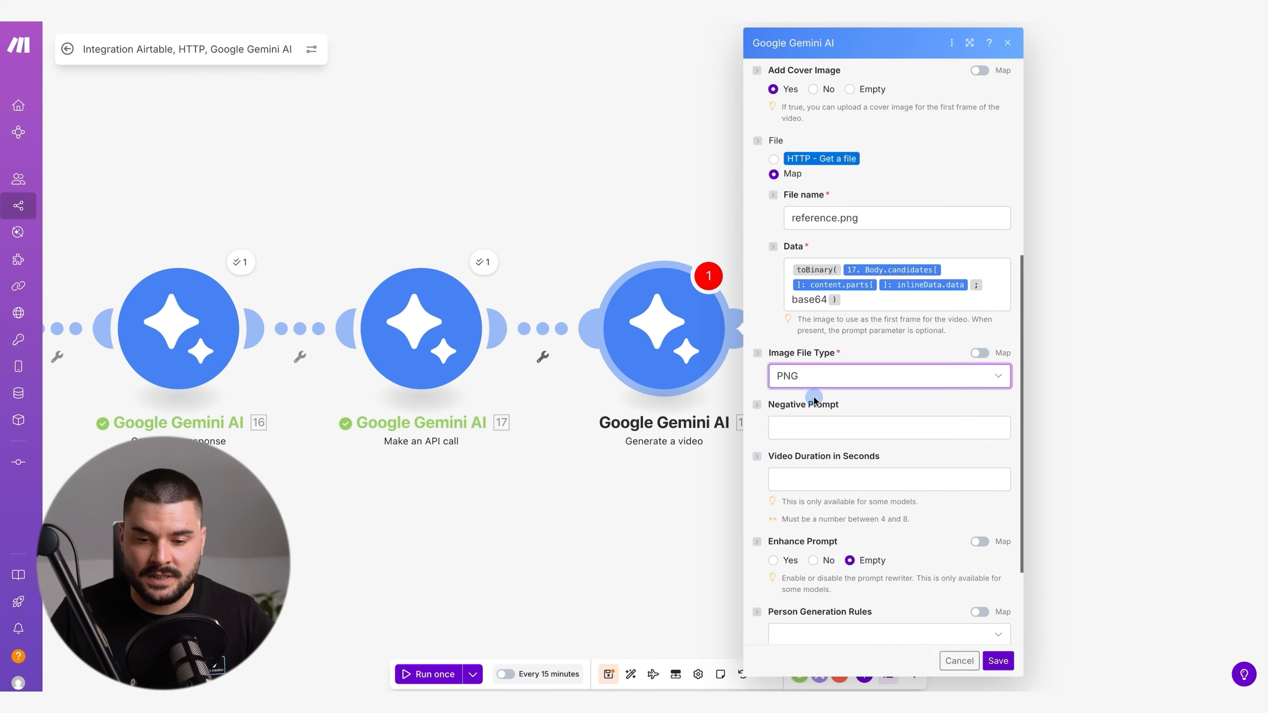
{"action": "scroll", "coordinate": [937, 410], "scroll_direction": "down", "scroll_amount": 2}
{"action": "left_click", "coordinate": [851, 378]}
{"action": "type", "text": "8"}
{"action": "left_click", "coordinate": [927, 346]}
{"action": "scroll", "coordinate": [960, 398], "scroll_direction": "down", "scroll_amount": 1}
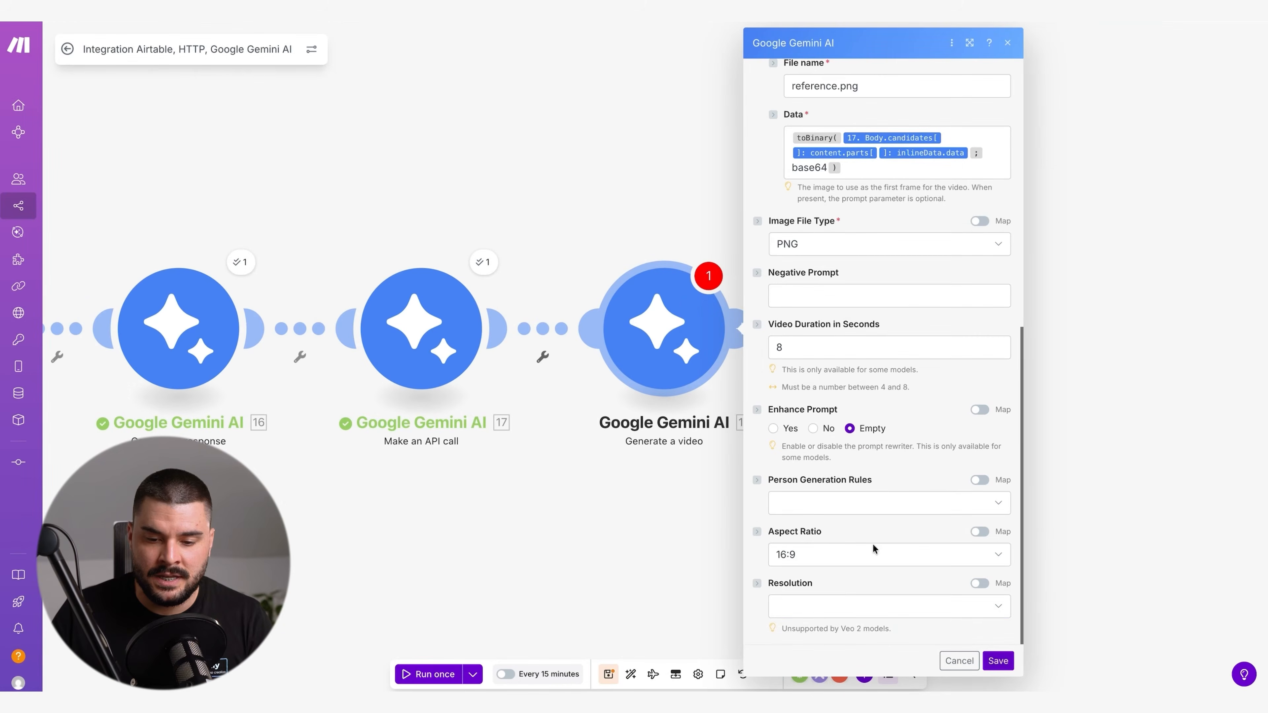
Set the video resolution to 1080p and the aspect ratio to 9:16, and save the Generate a video module
{"action": "left_click", "coordinate": [848, 606]}
{"action": "left_click", "coordinate": [809, 628]}
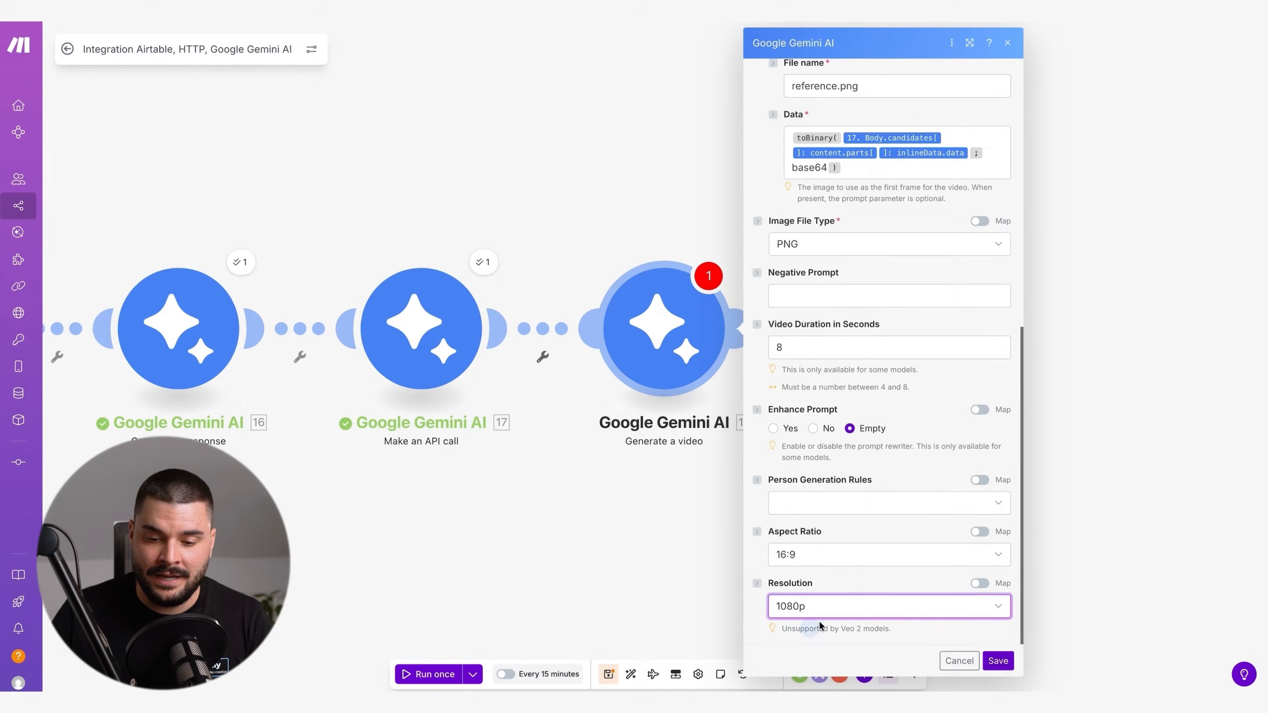
{"action": "left_click", "coordinate": [837, 554]}
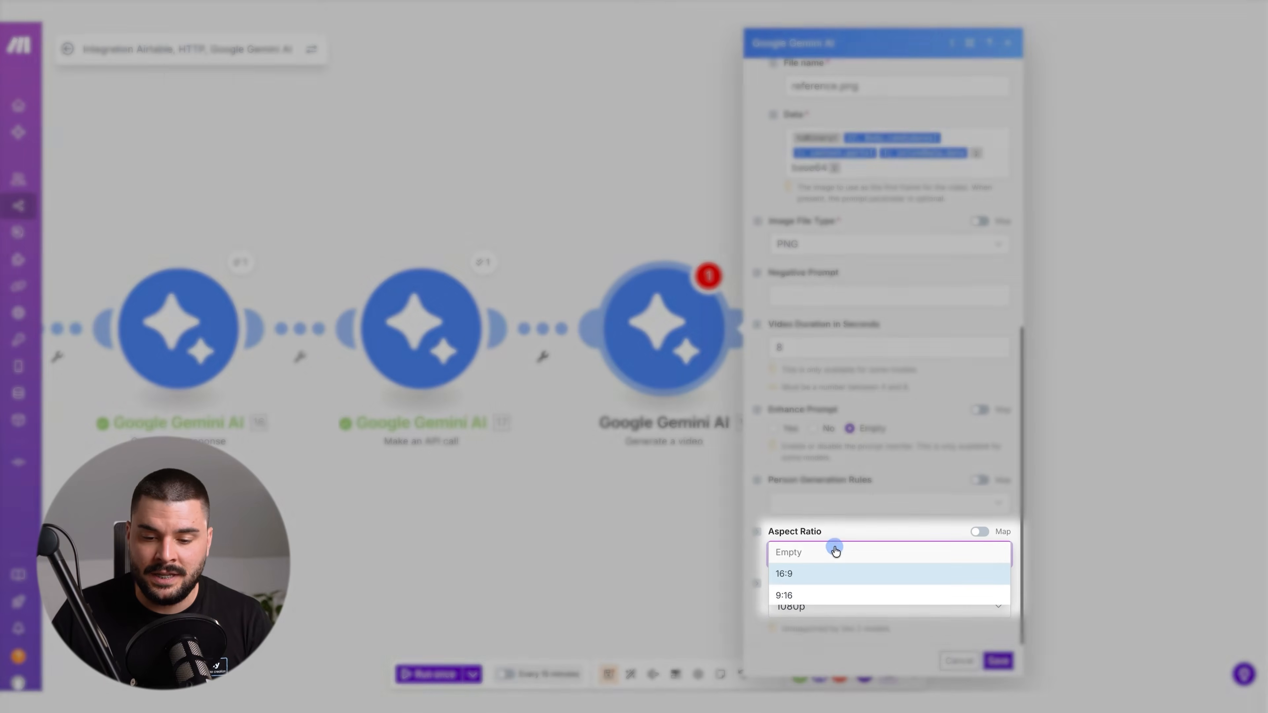
{"action": "left_click", "coordinate": [810, 595]}
{"action": "left_click", "coordinate": [874, 578]}
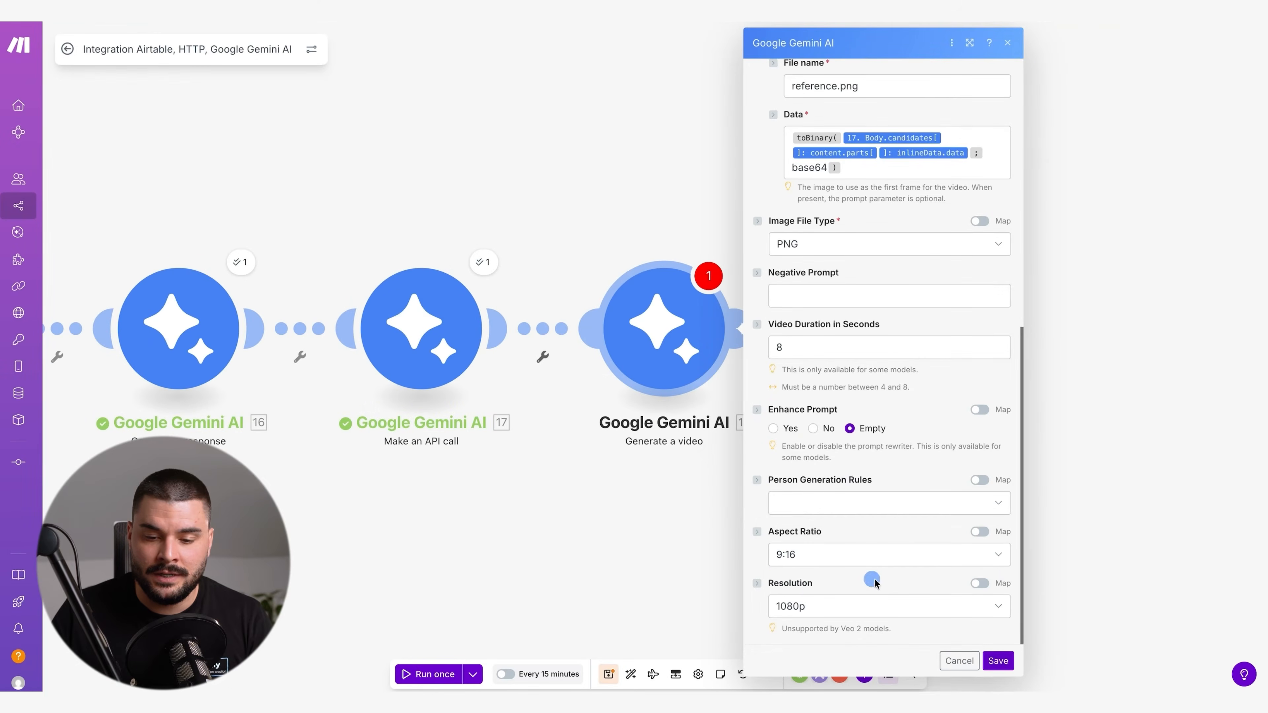
{"action": "left_click", "coordinate": [992, 661]}
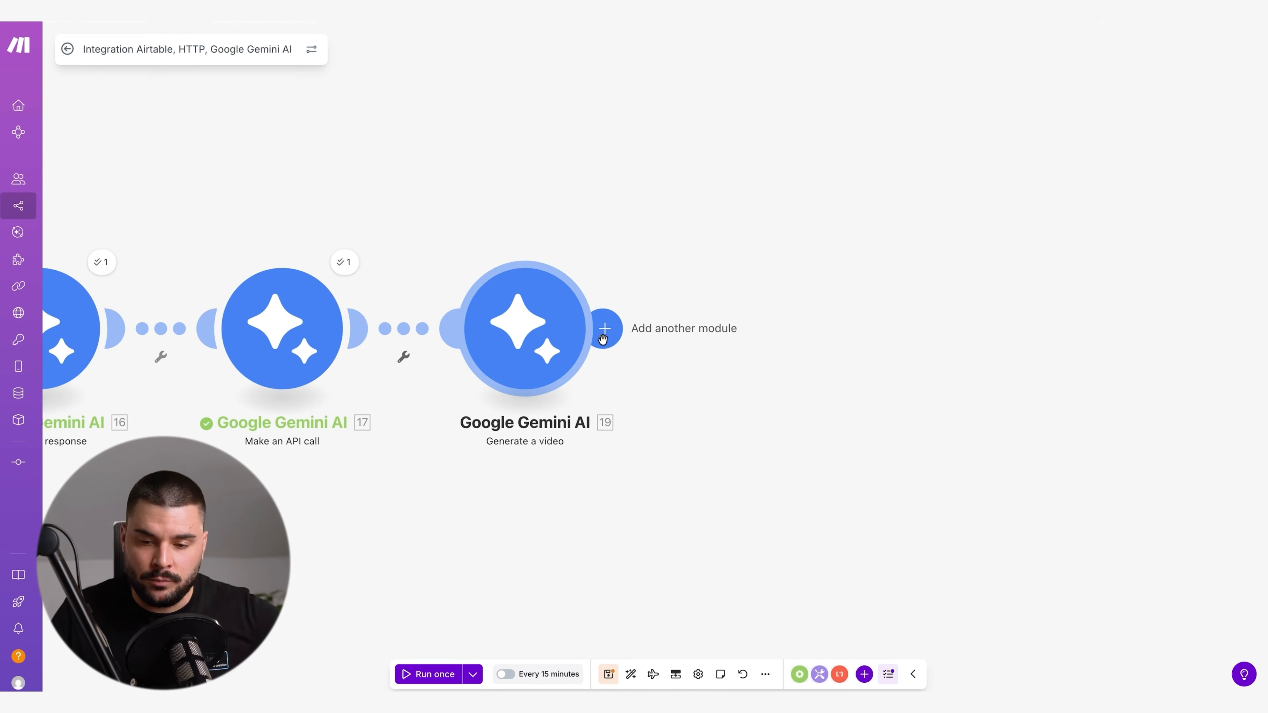
Add a Google Cloud Storage Upload an Object module after the video module with the personal GCS connection, and open its Project ID for entry
{"action": "left_click", "coordinate": [607, 329]}
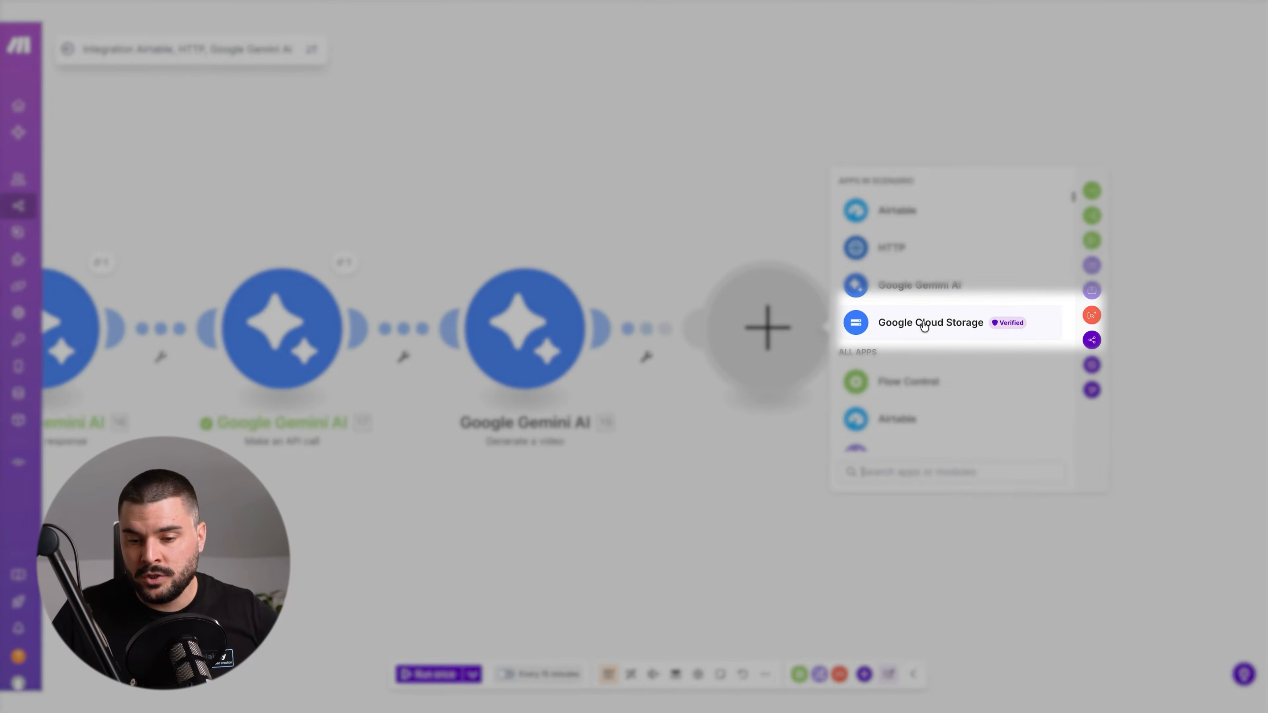
{"action": "left_click", "coordinate": [924, 323]}
{"action": "scroll", "coordinate": [988, 342], "scroll_direction": "down", "scroll_amount": 3}
{"action": "left_click", "coordinate": [886, 384]}
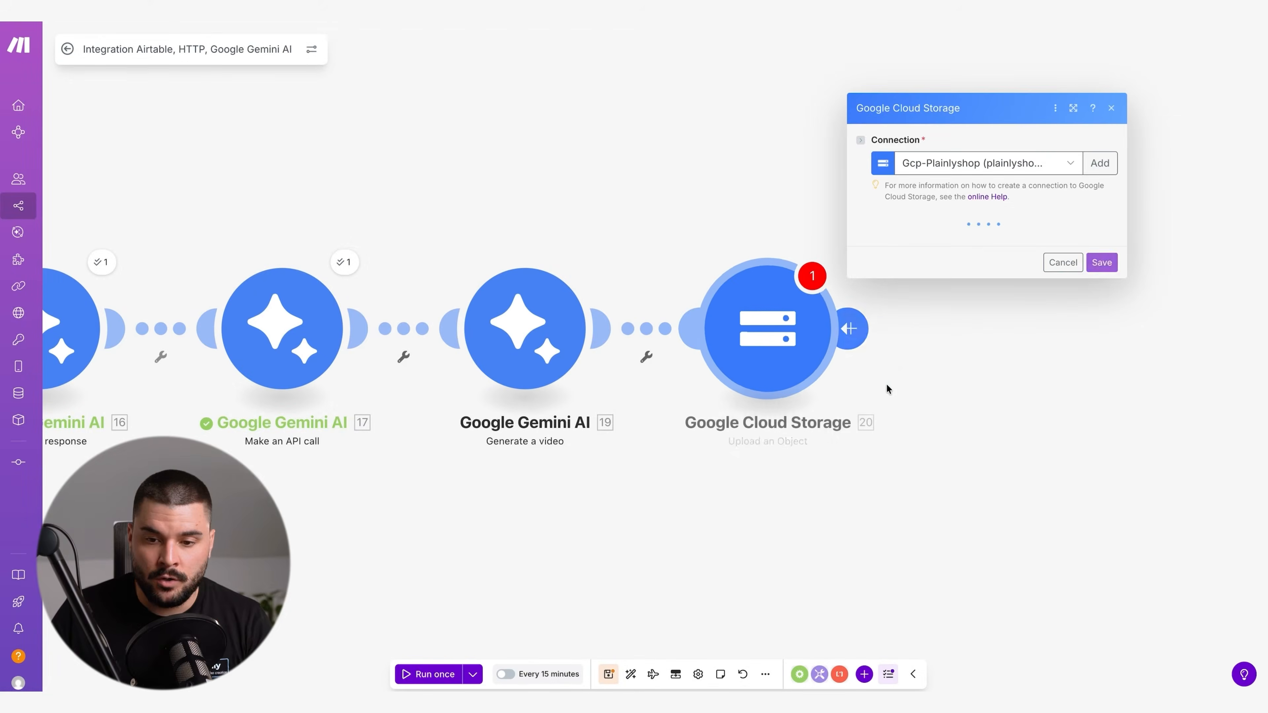
{"action": "left_click", "coordinate": [956, 149]}
{"action": "left_click", "coordinate": [969, 206]}
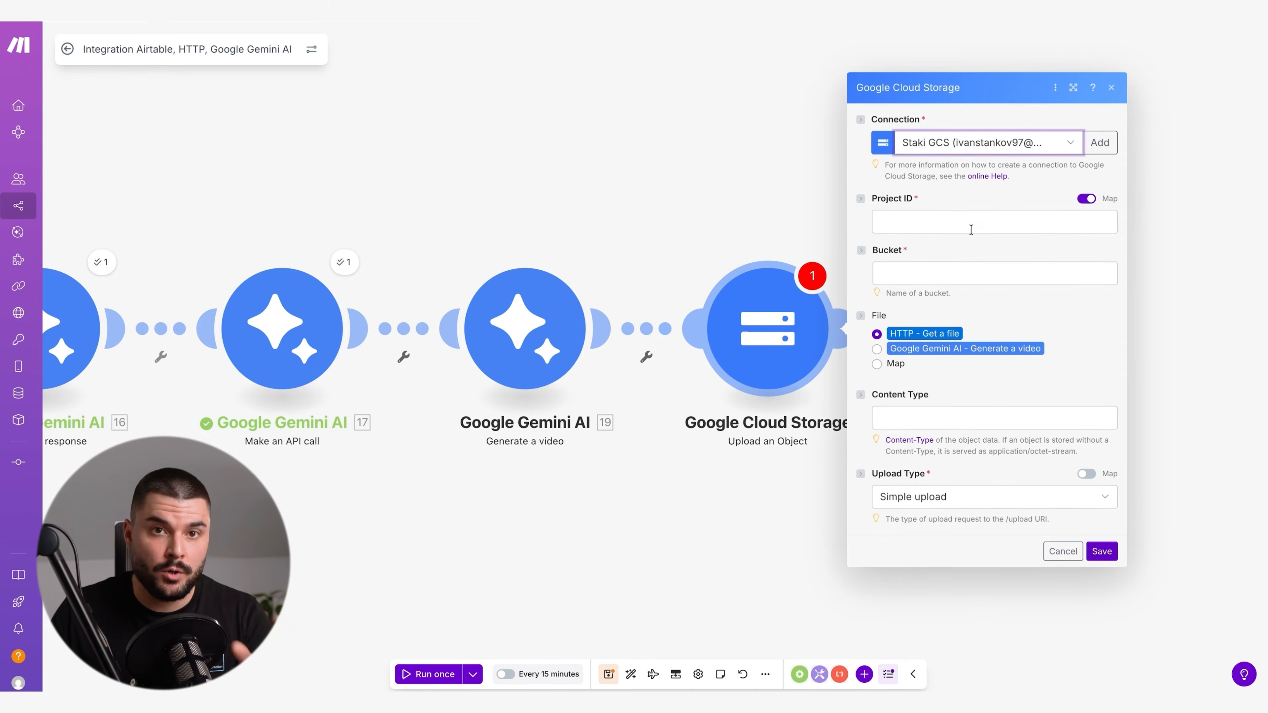
{"action": "left_click", "coordinate": [939, 223]}
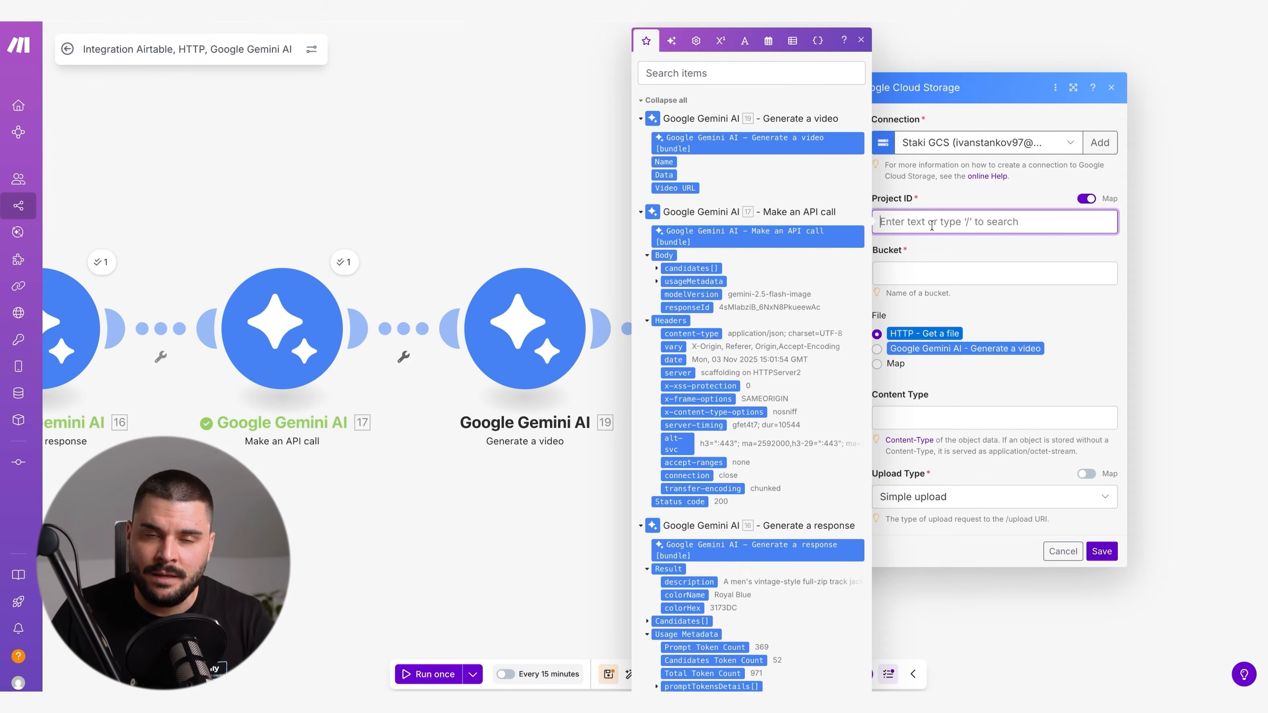
{"action": "left_click", "coordinate": [933, 237]}
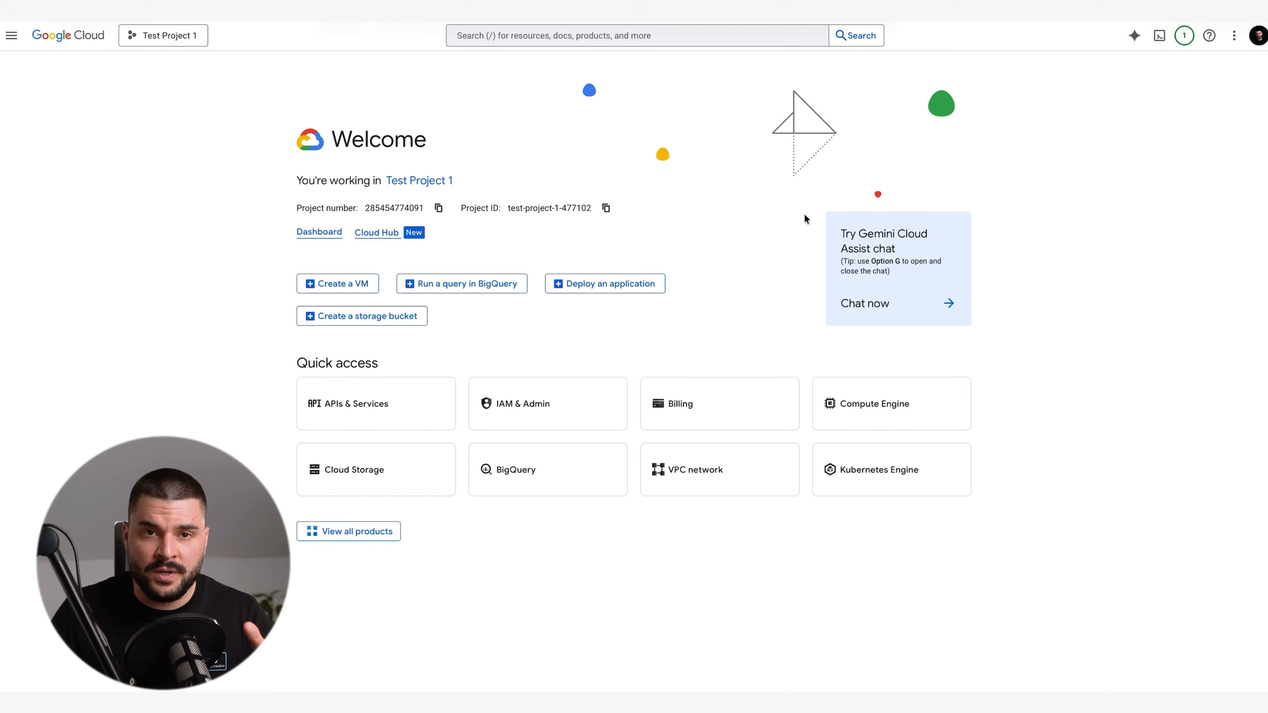
In Google Cloud, create a new project named "Nano Banana x Veo x AE" with no organization
{"action": "left_click", "coordinate": [156, 37]}
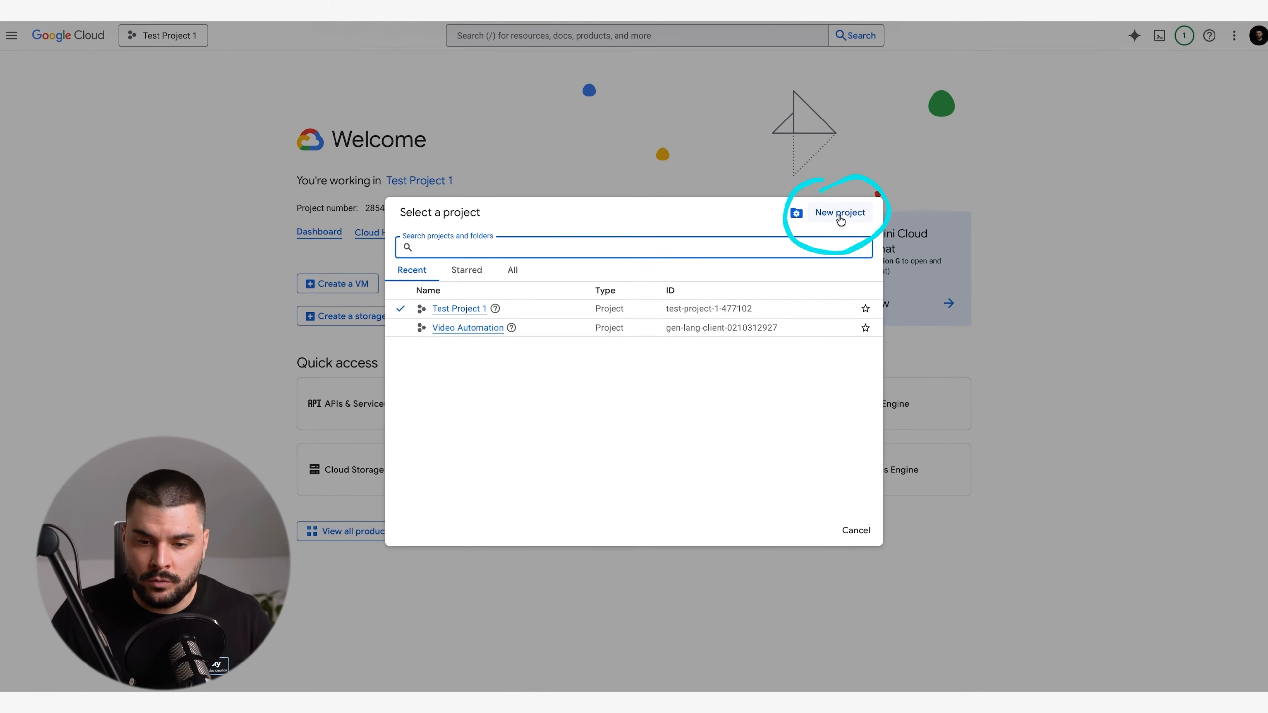
{"action": "left_click", "coordinate": [833, 219]}
{"action": "type", "text": "Nano Banana x Veo x "}
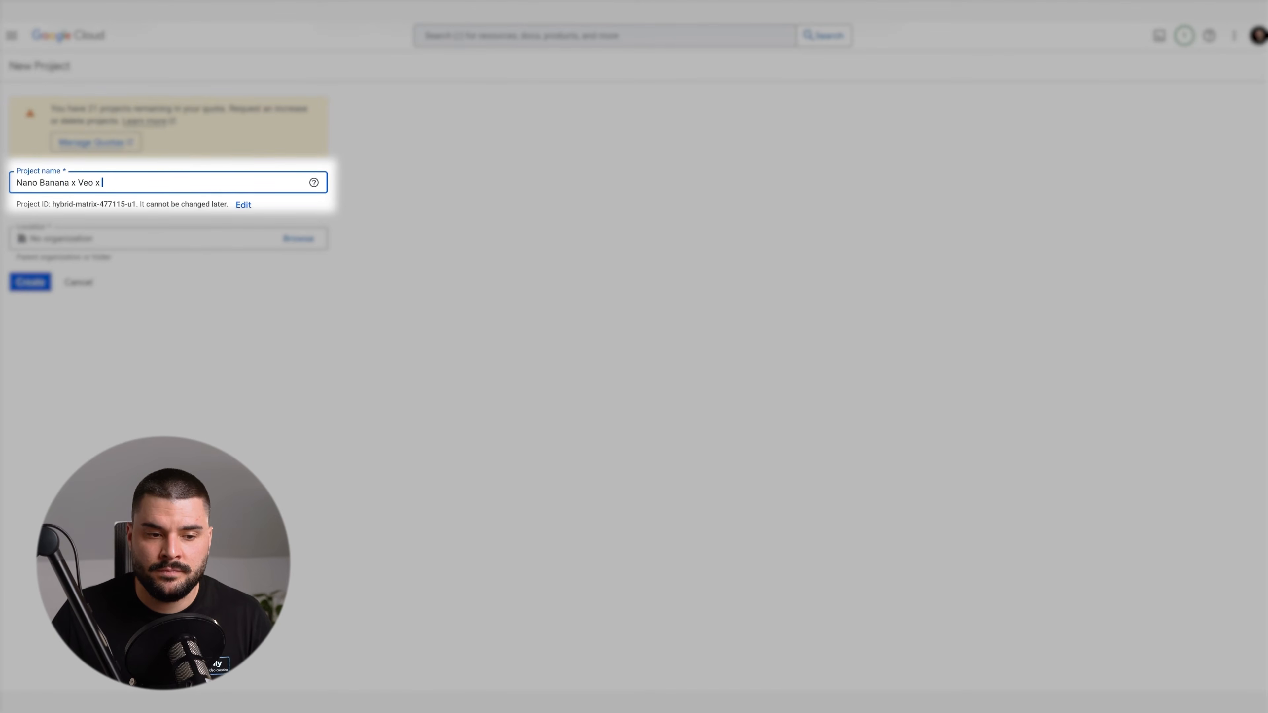
{"action": "type", "text": "AE"}
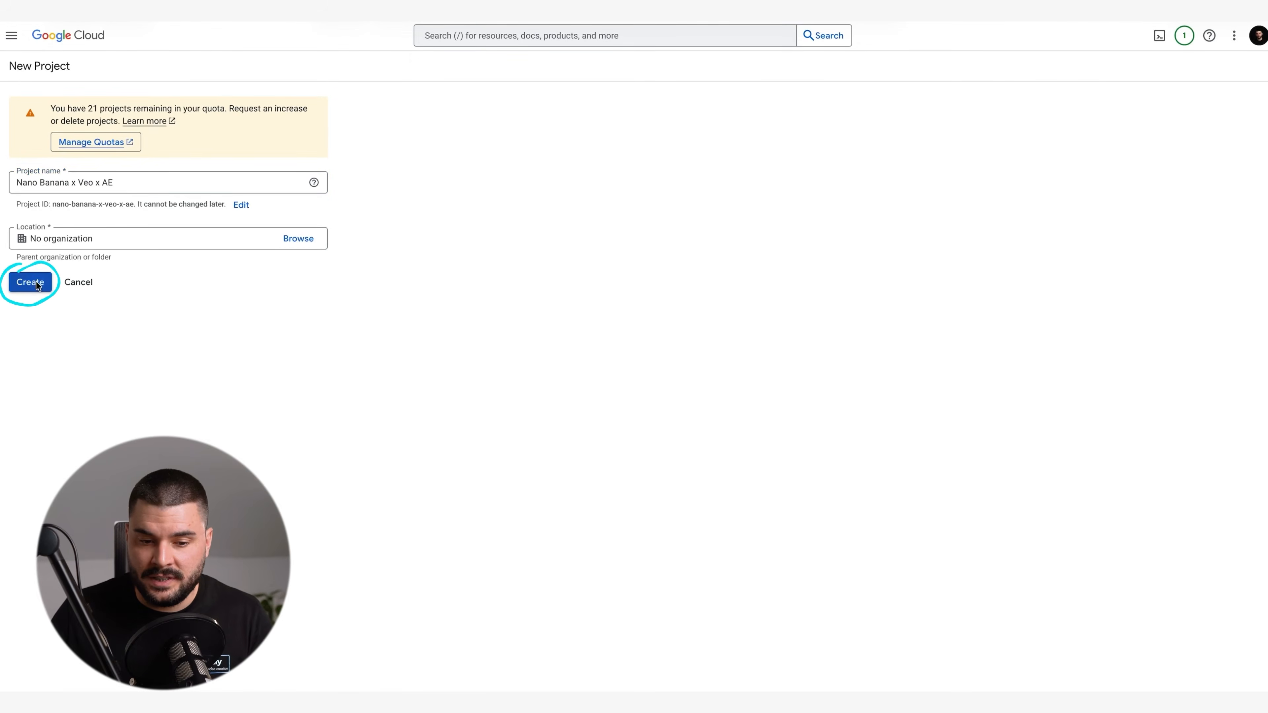
{"action": "left_click", "coordinate": [36, 283]}
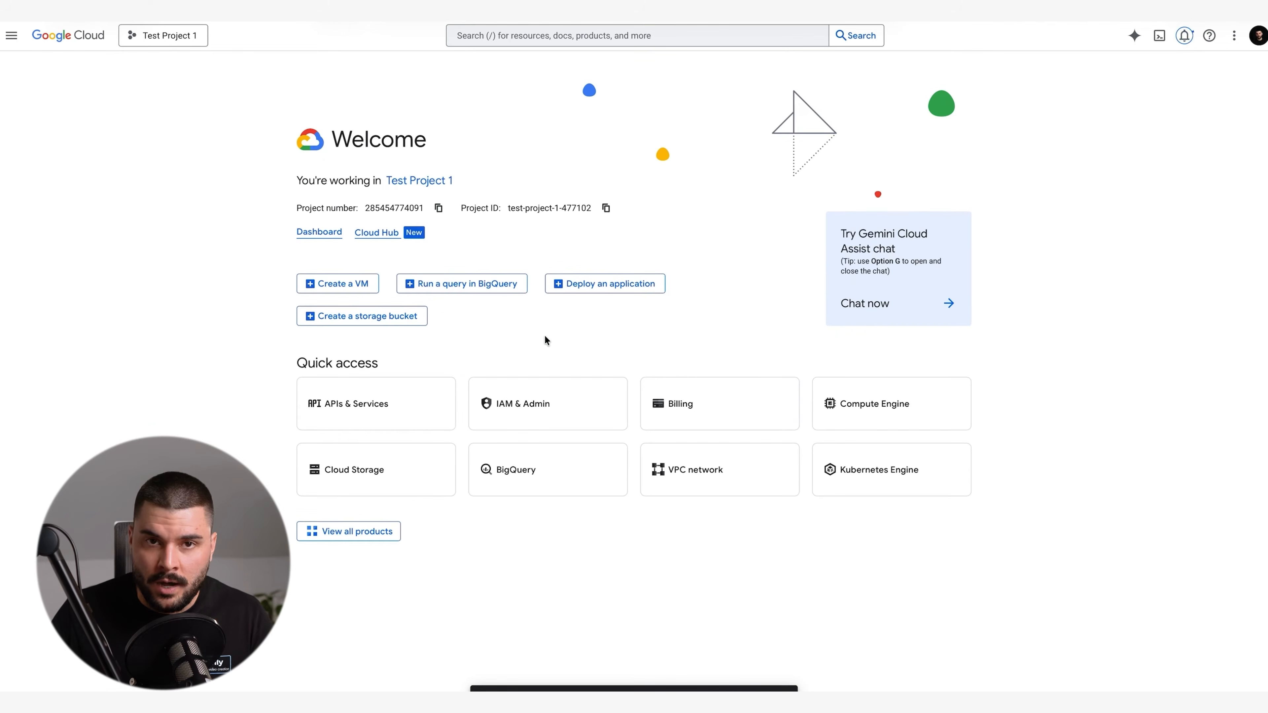
Open the Cloud Storage bucket list and switch to the "Nano Banana x Veo x AE" project
{"action": "left_click", "coordinate": [345, 470]}
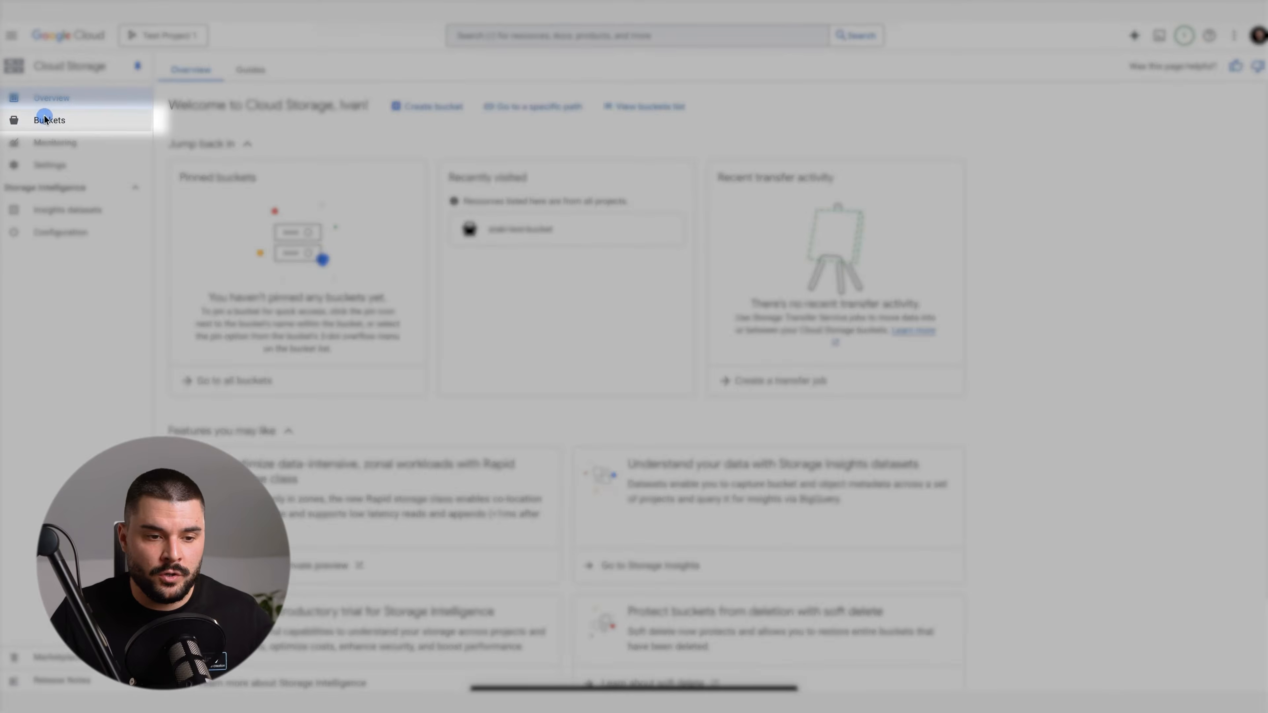
{"action": "left_click", "coordinate": [45, 120]}
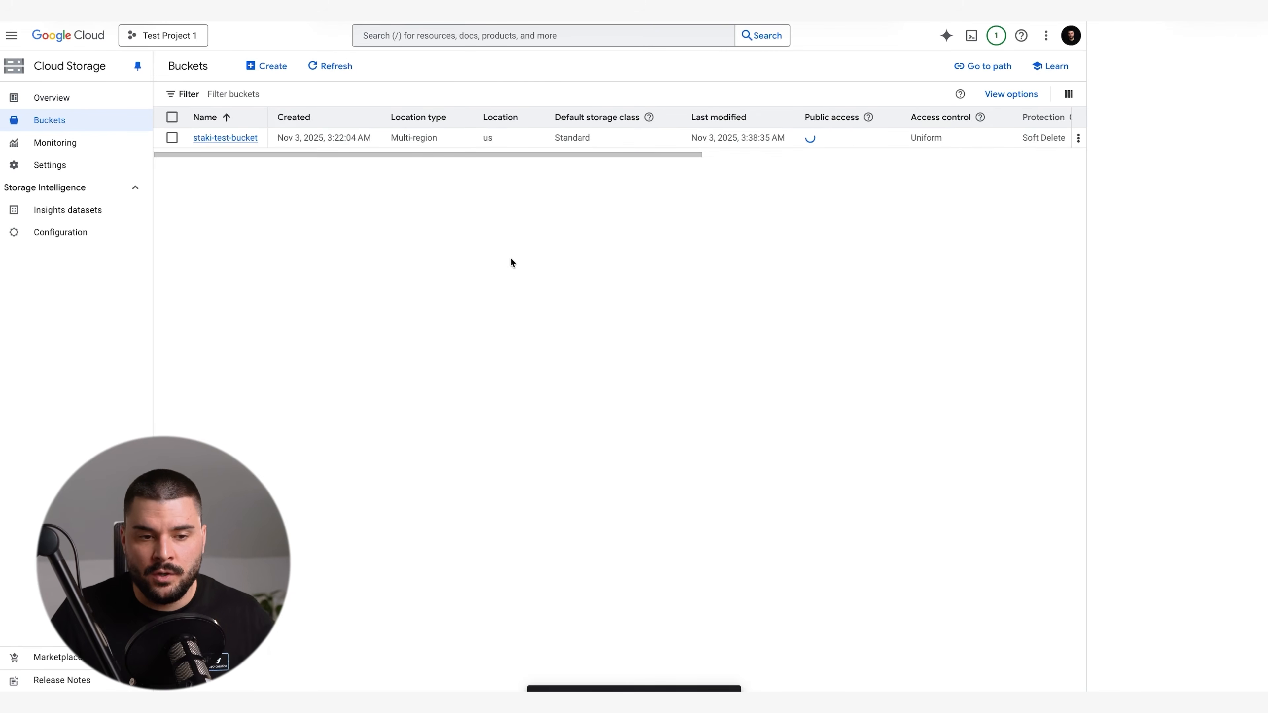
{"action": "left_click", "coordinate": [175, 36]}
{"action": "left_click", "coordinate": [480, 310]}
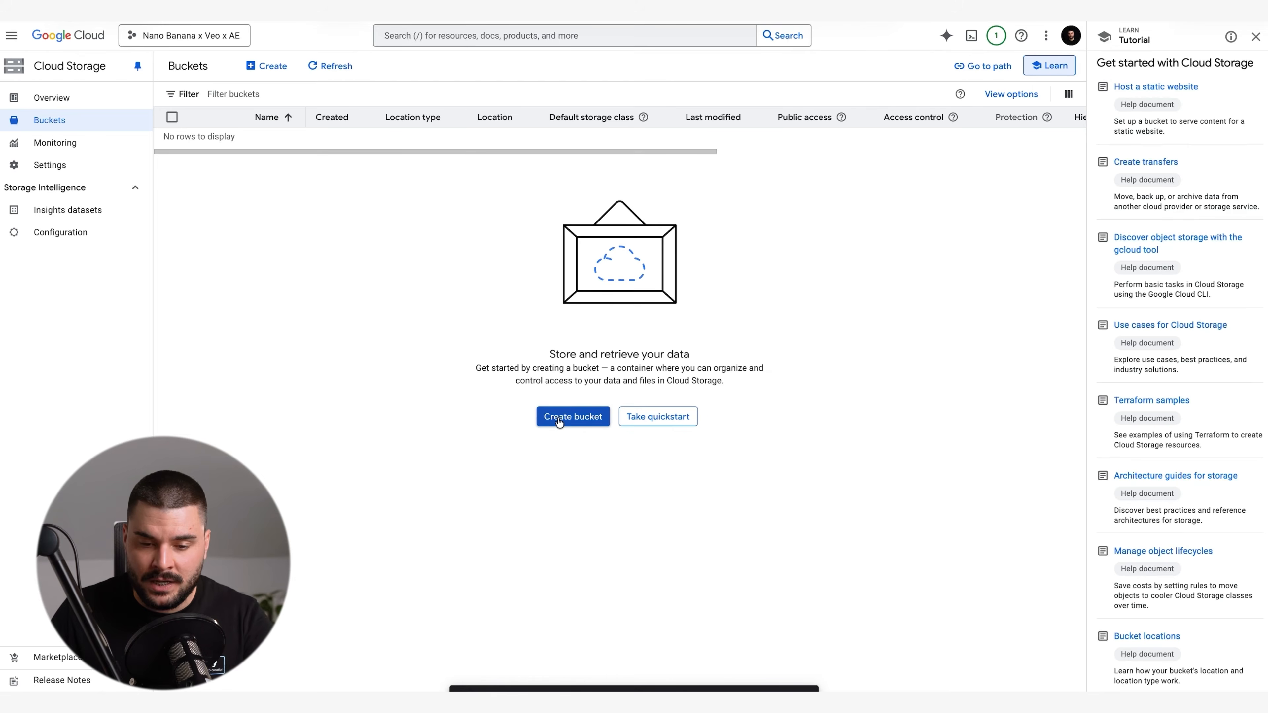
Start creating a Cloud Storage bucket named "nano-banana-plainly" without labels, and continue to the location settings
{"action": "left_click", "coordinate": [544, 418]}
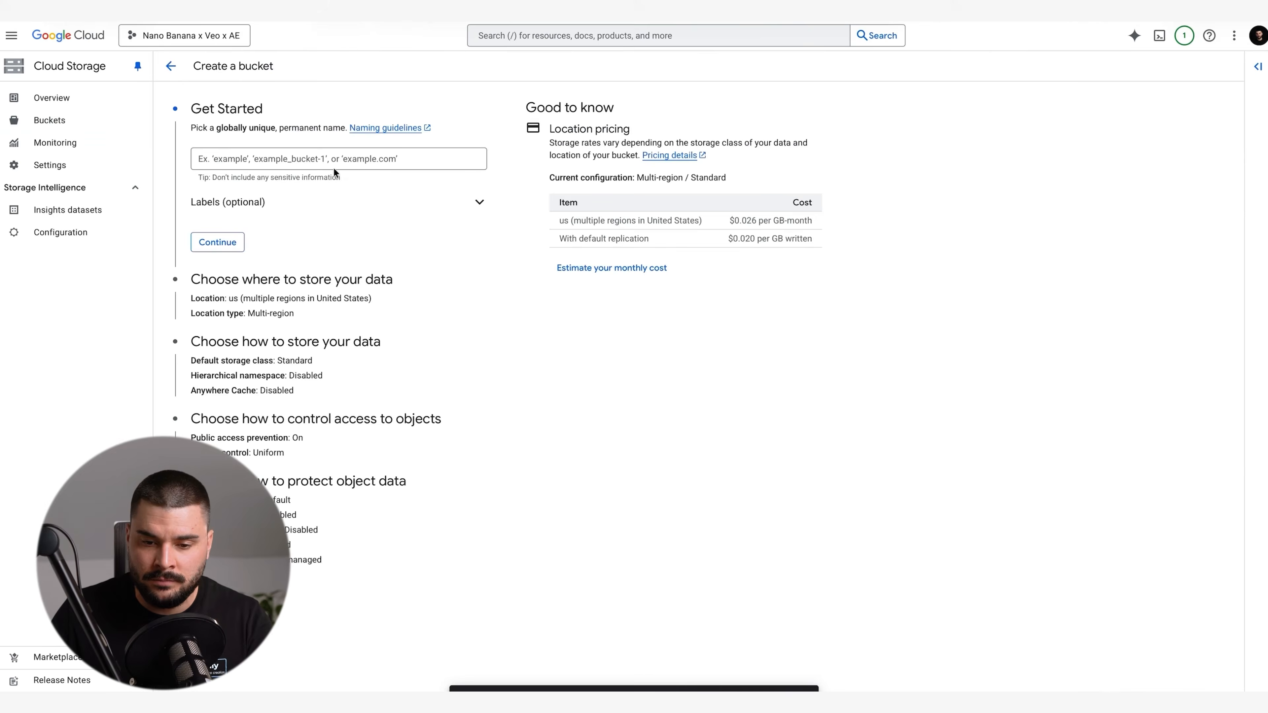
{"action": "type", "text": "nano"}
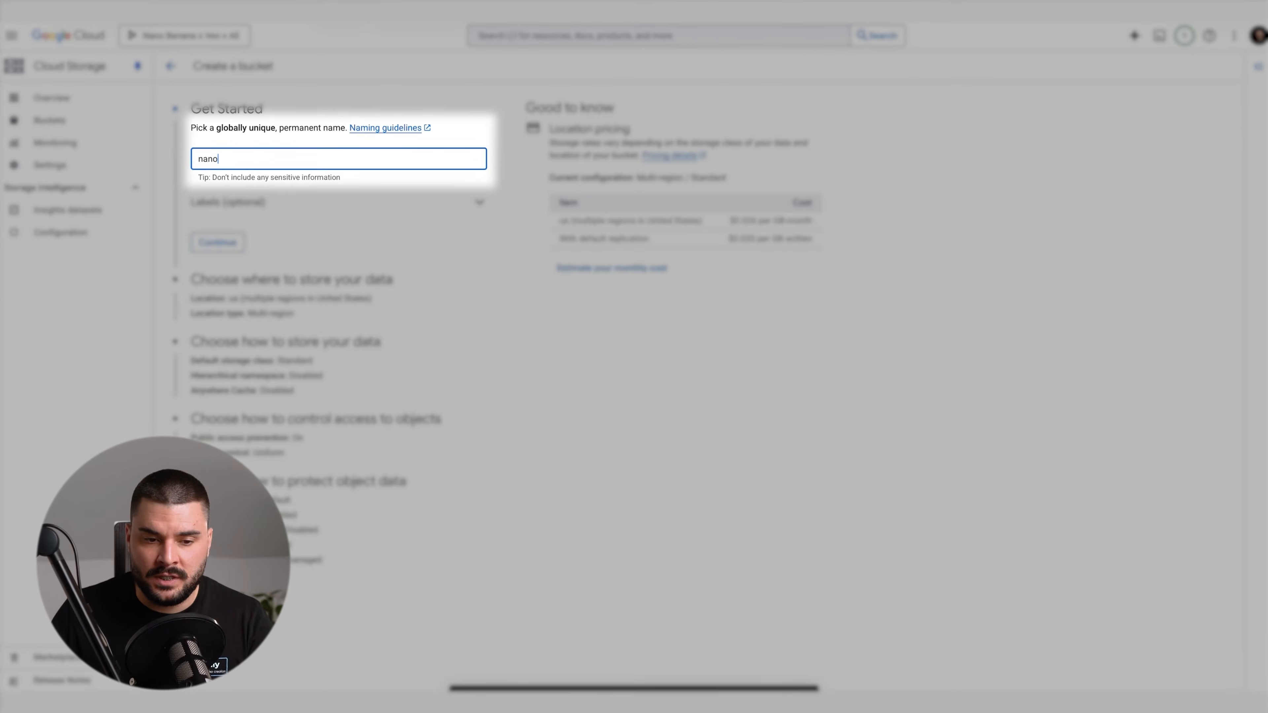
{"action": "type", "text": "-banana-plainly"}
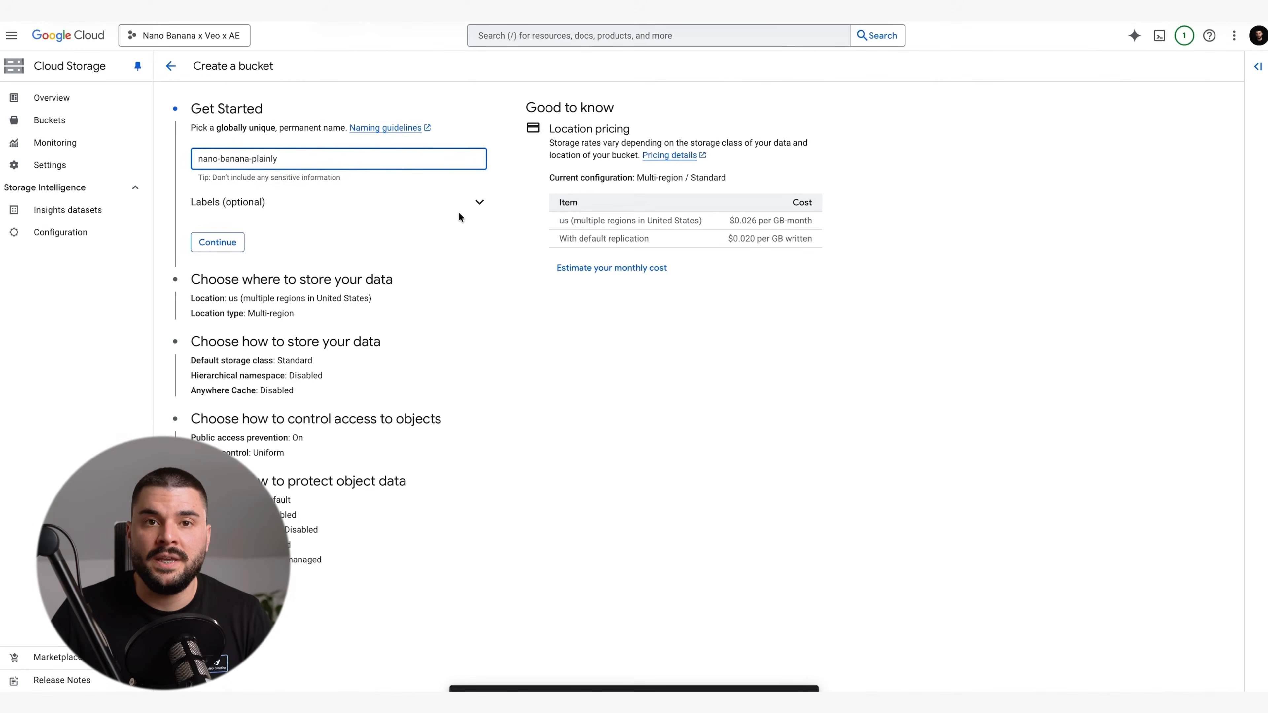
{"action": "left_click", "coordinate": [399, 198]}
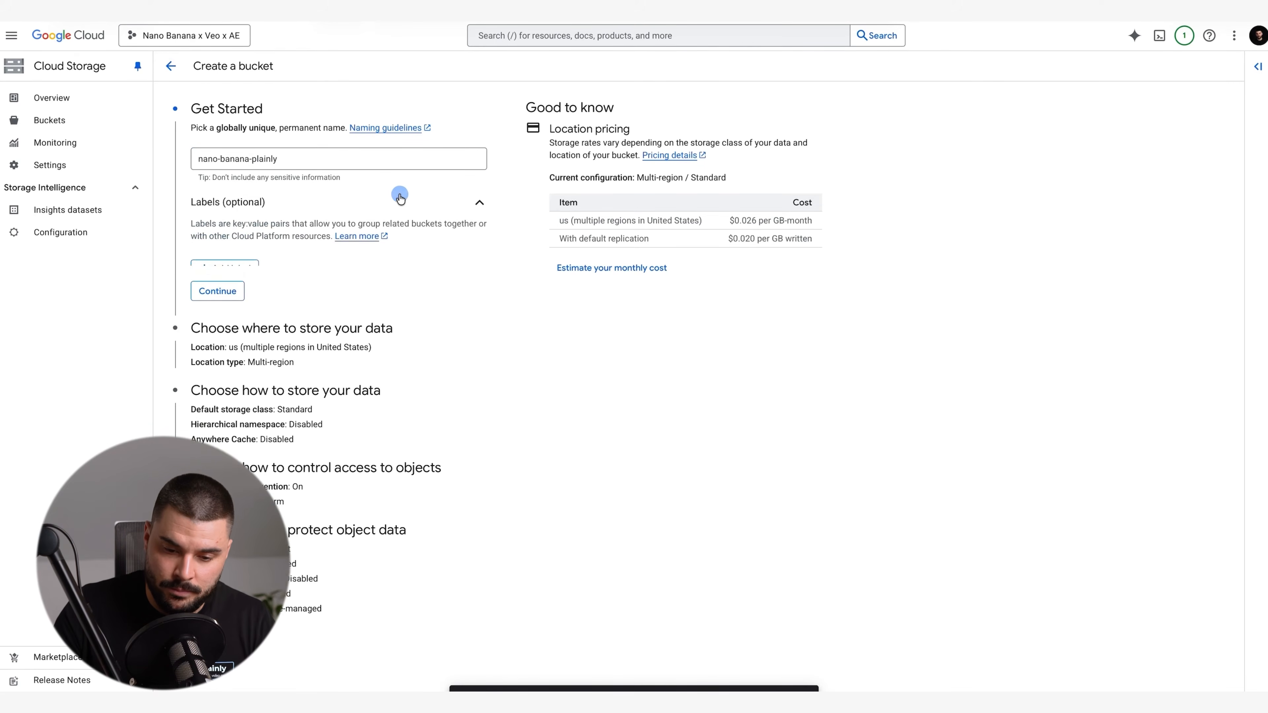
{"action": "left_click", "coordinate": [325, 208]}
{"action": "left_click", "coordinate": [210, 238]}
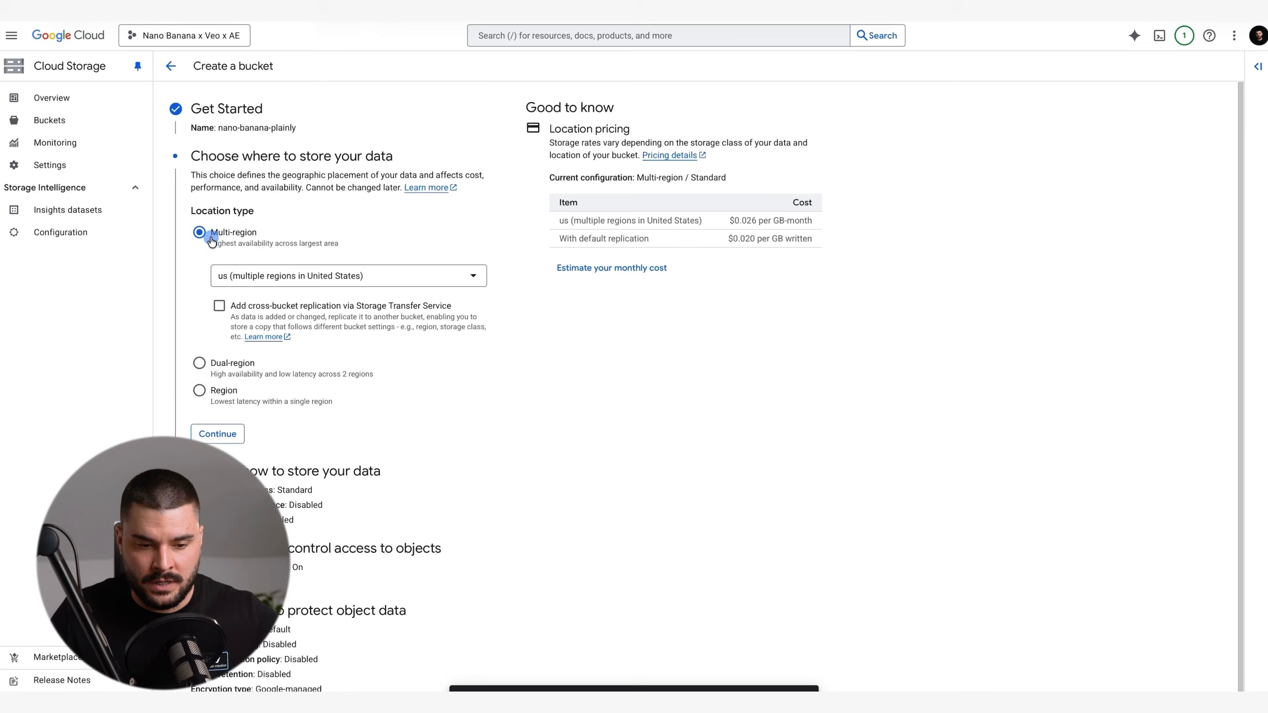
Keep the US multi-region, Standard class, Uniform access and default protection settings, and create the bucket without enforcing public access prevention
{"action": "left_click", "coordinate": [229, 430]}
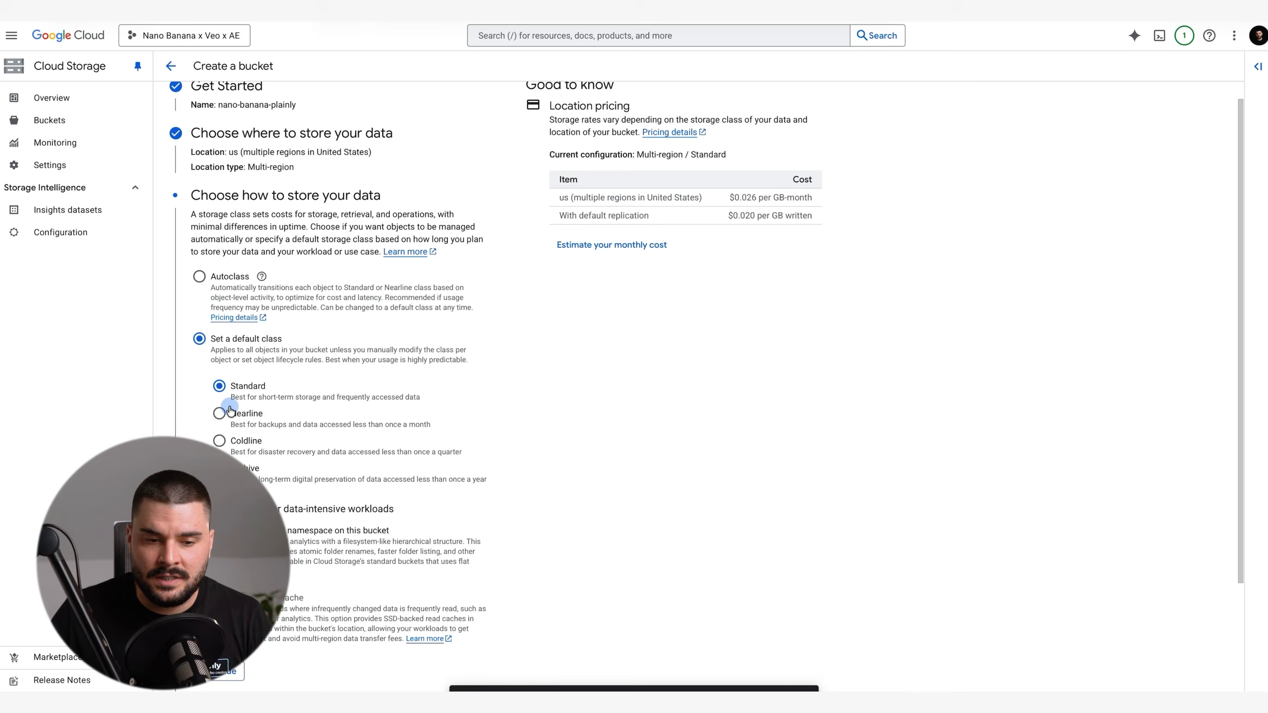
{"action": "scroll", "coordinate": [350, 370], "scroll_direction": "down", "scroll_amount": 4}
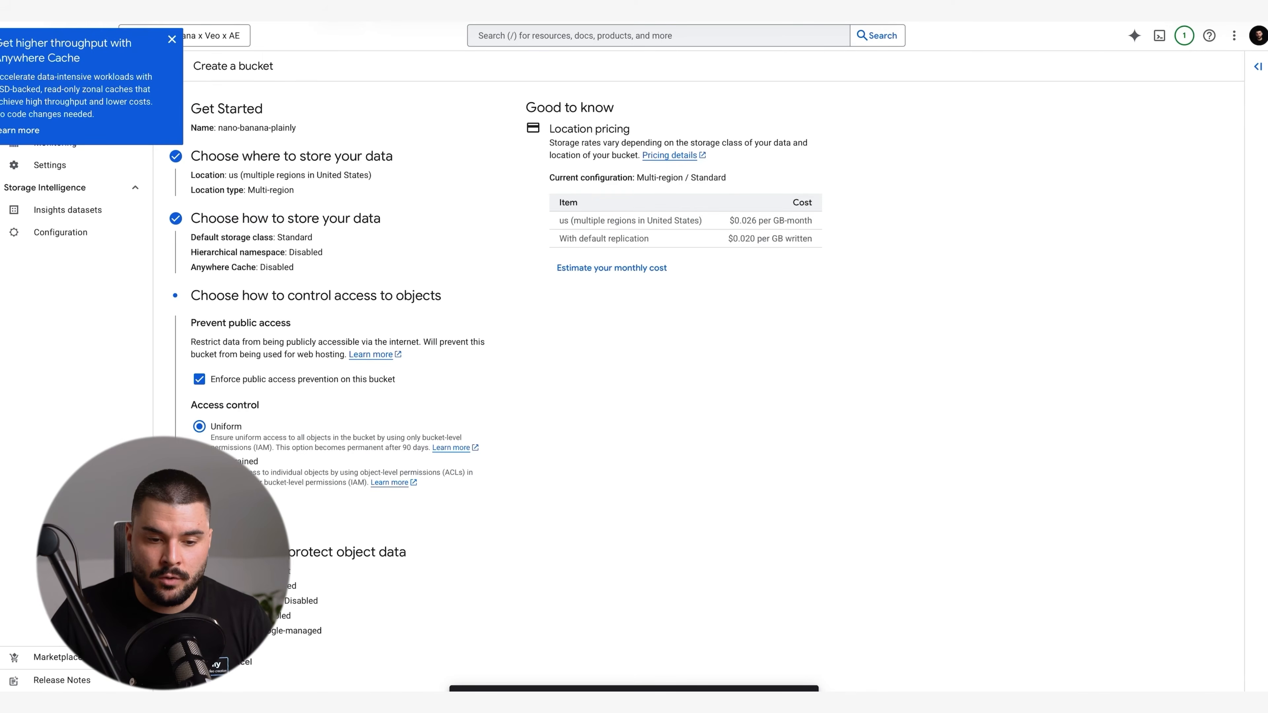
{"action": "left_click", "coordinate": [213, 514]}
{"action": "scroll", "coordinate": [341, 475], "scroll_direction": "down", "scroll_amount": 1}
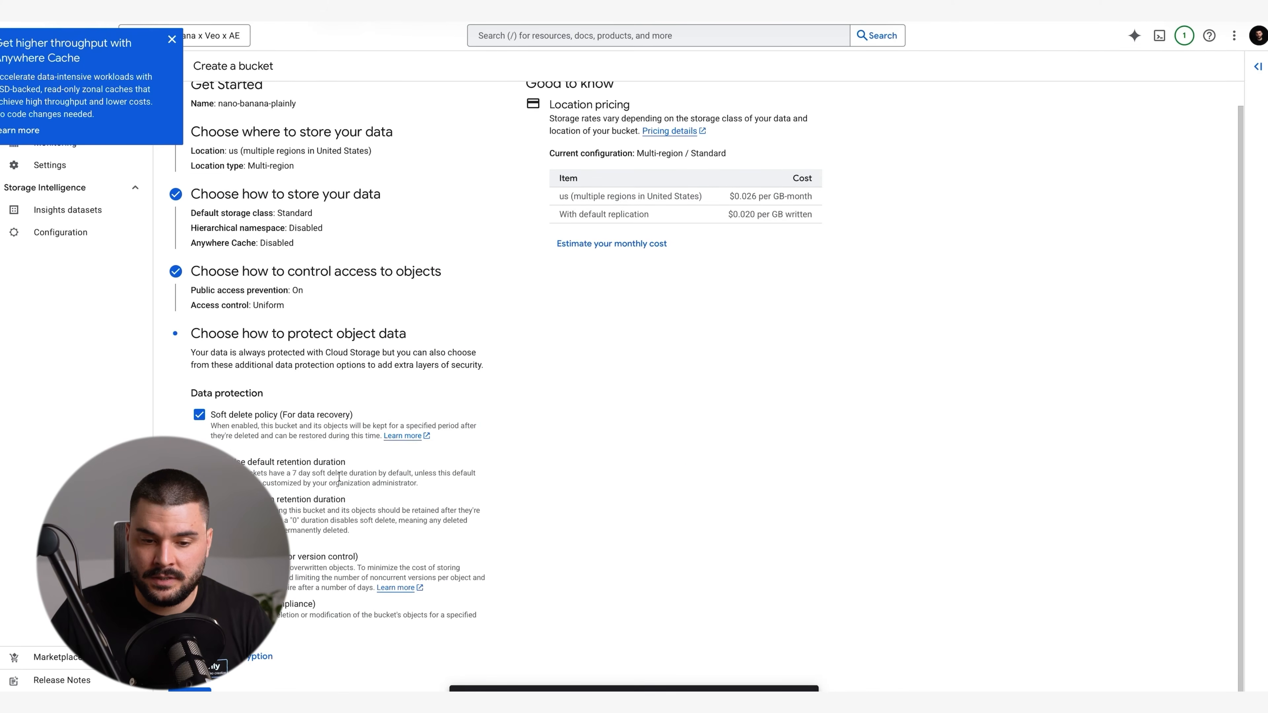
{"action": "left_click", "coordinate": [190, 690]}
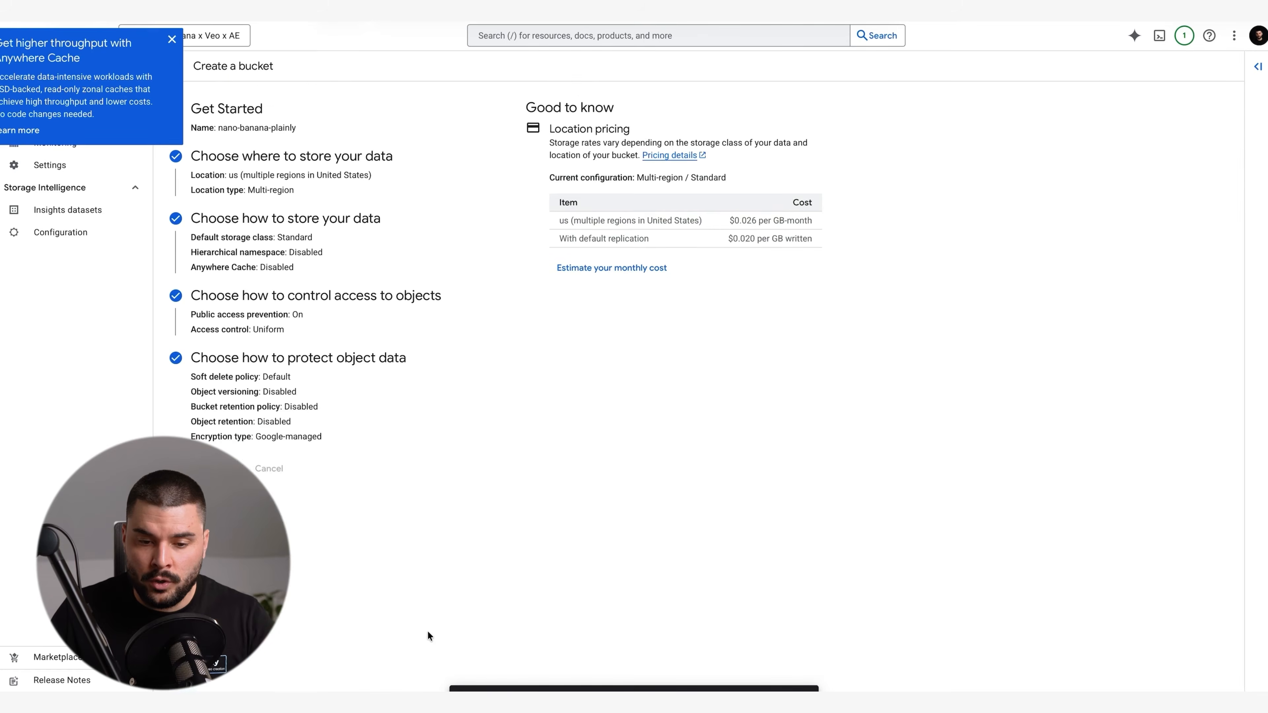
{"action": "left_click", "coordinate": [498, 390]}
{"action": "left_click", "coordinate": [763, 458]}
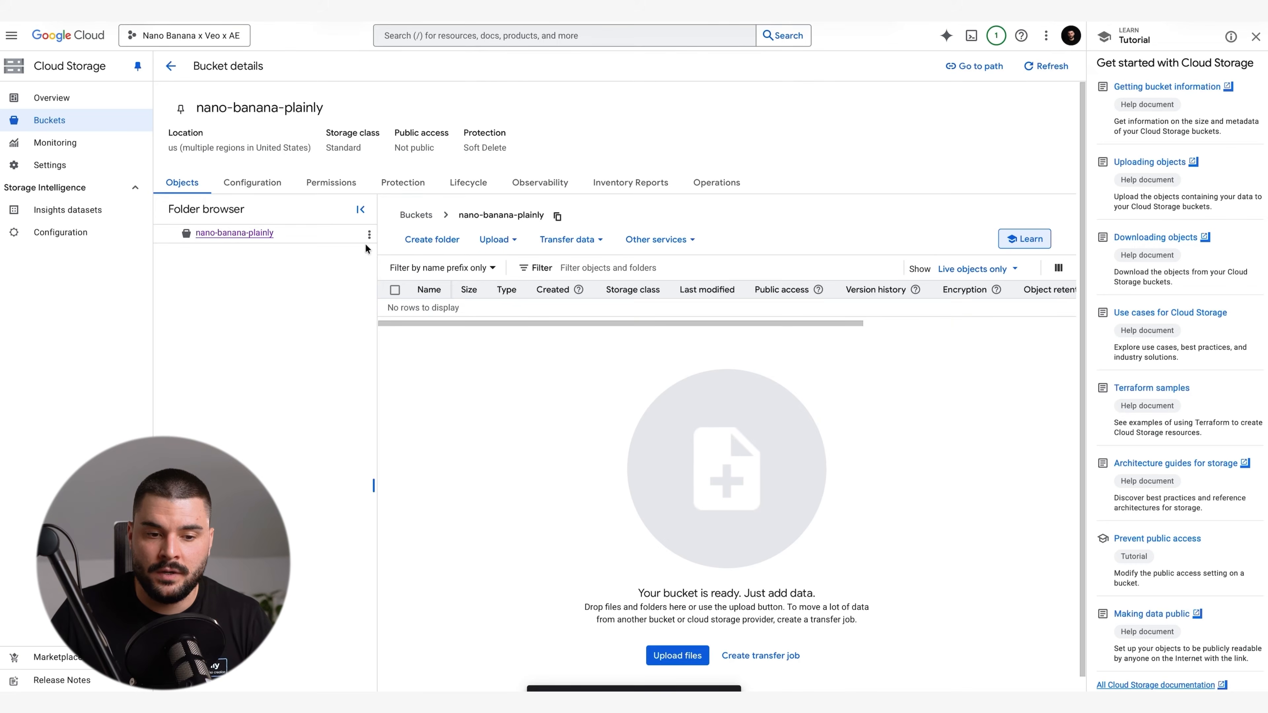
In the nano-banana-plainly bucket's permissions, start granting access and add allUsers as the new principal
{"action": "left_click", "coordinate": [320, 183]}
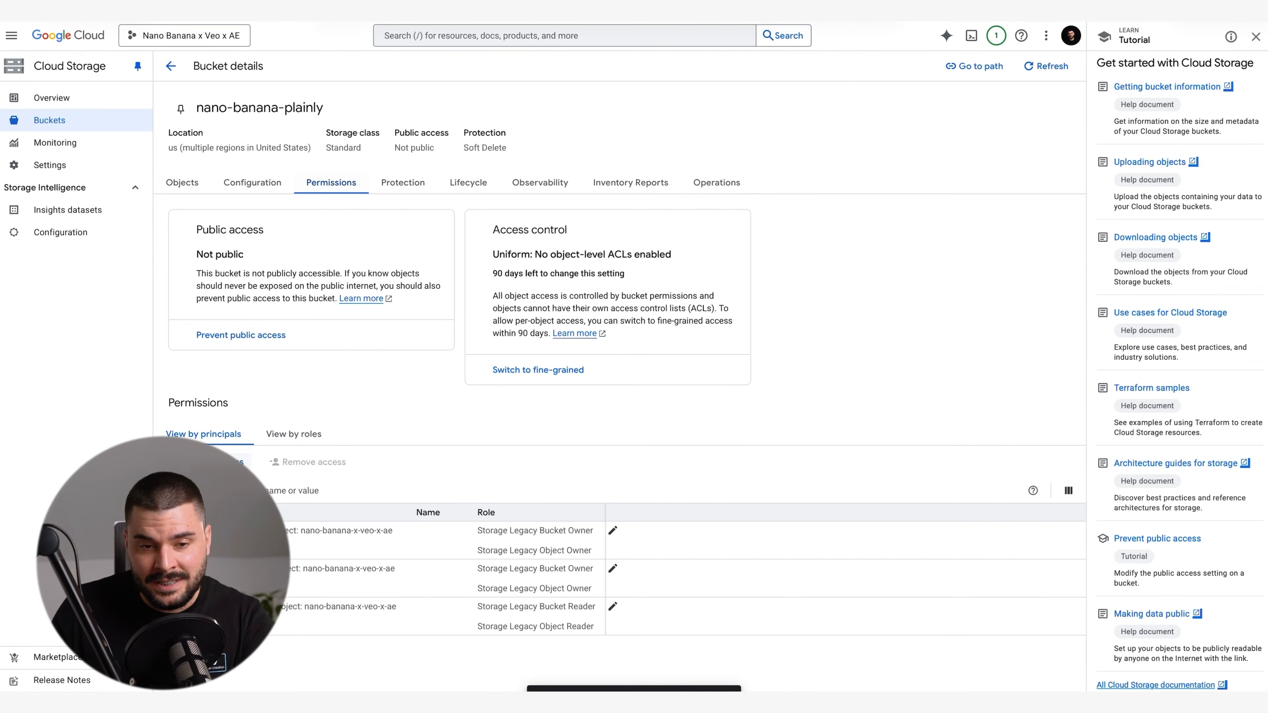
{"action": "left_click", "coordinate": [225, 461]}
{"action": "left_click", "coordinate": [674, 237]}
{"action": "type", "text": "allUser"}
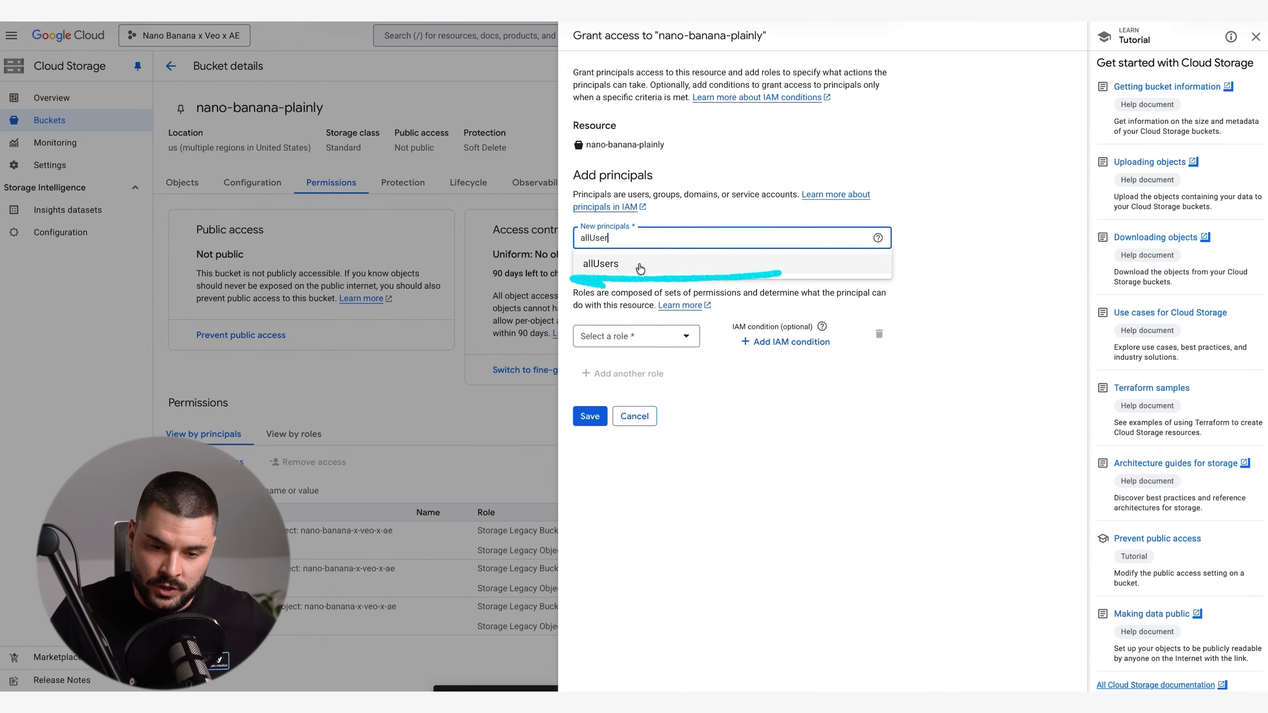
{"action": "left_click", "coordinate": [663, 265]}
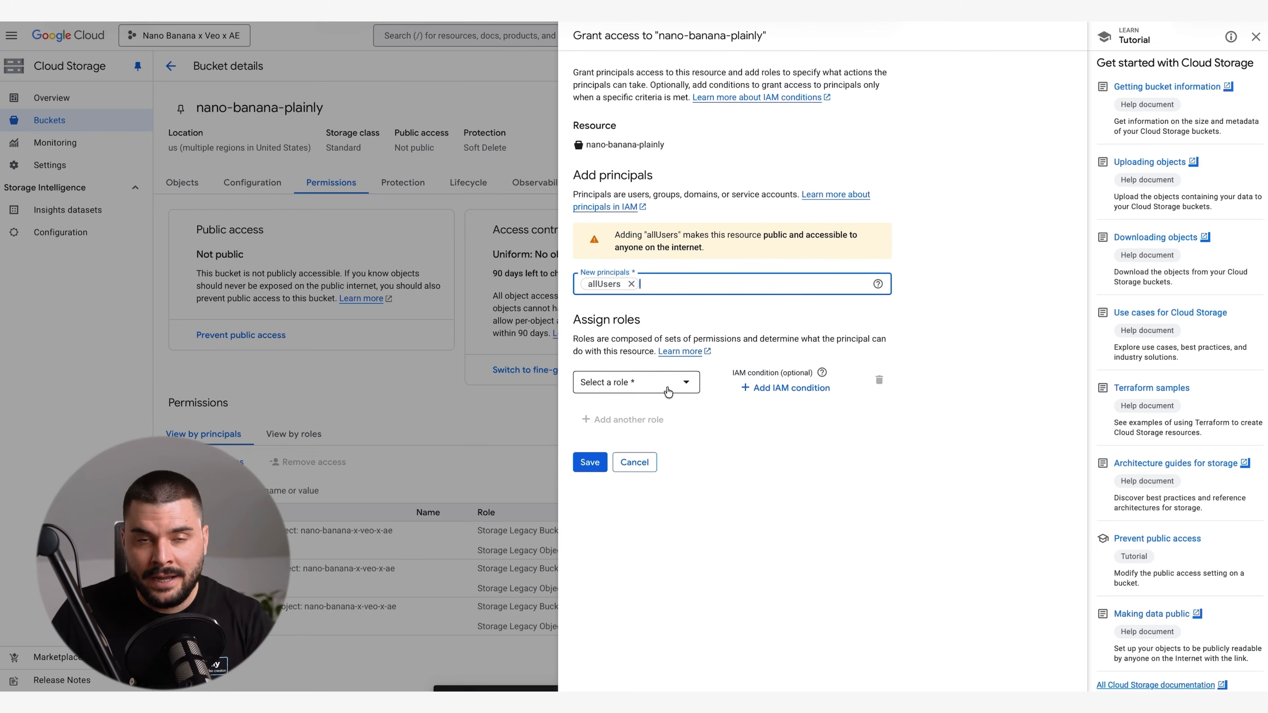
Assign the Storage Object Viewer role to allUsers, save the grant and allow public access to the bucket
{"action": "left_click", "coordinate": [677, 382]}
{"action": "type", "text": "s"}
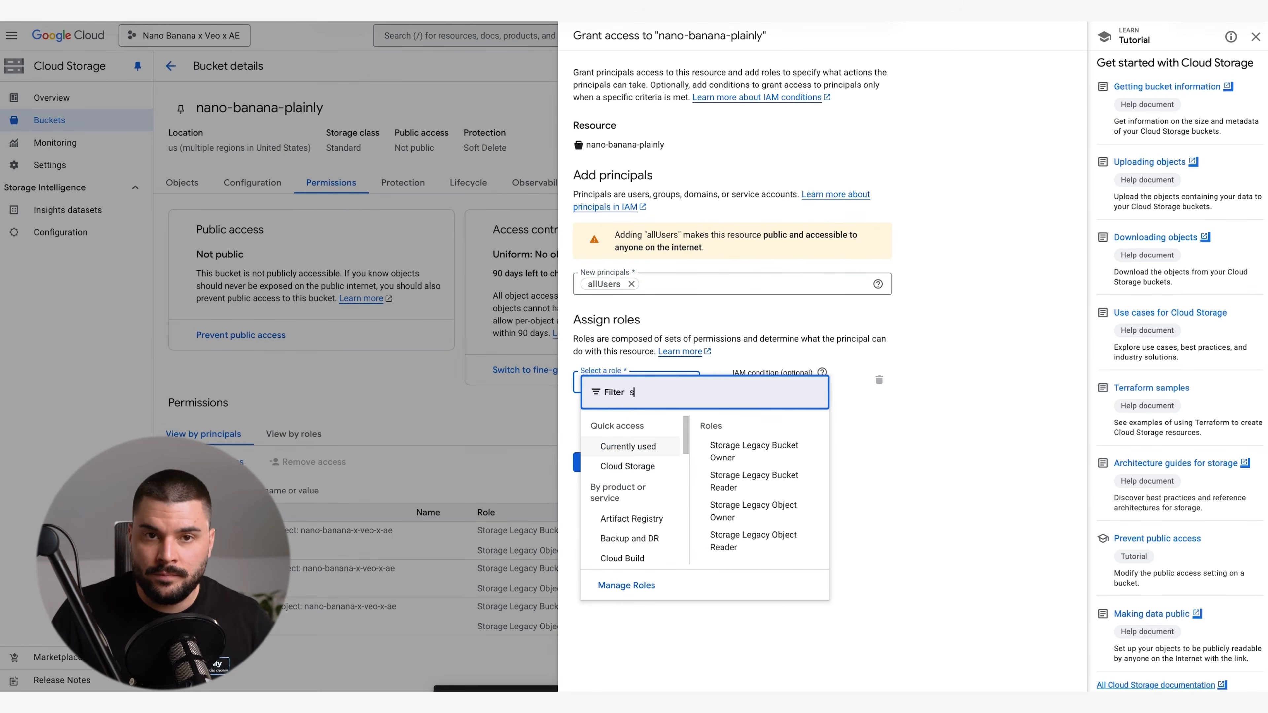
{"action": "type", "text": "torage object"}
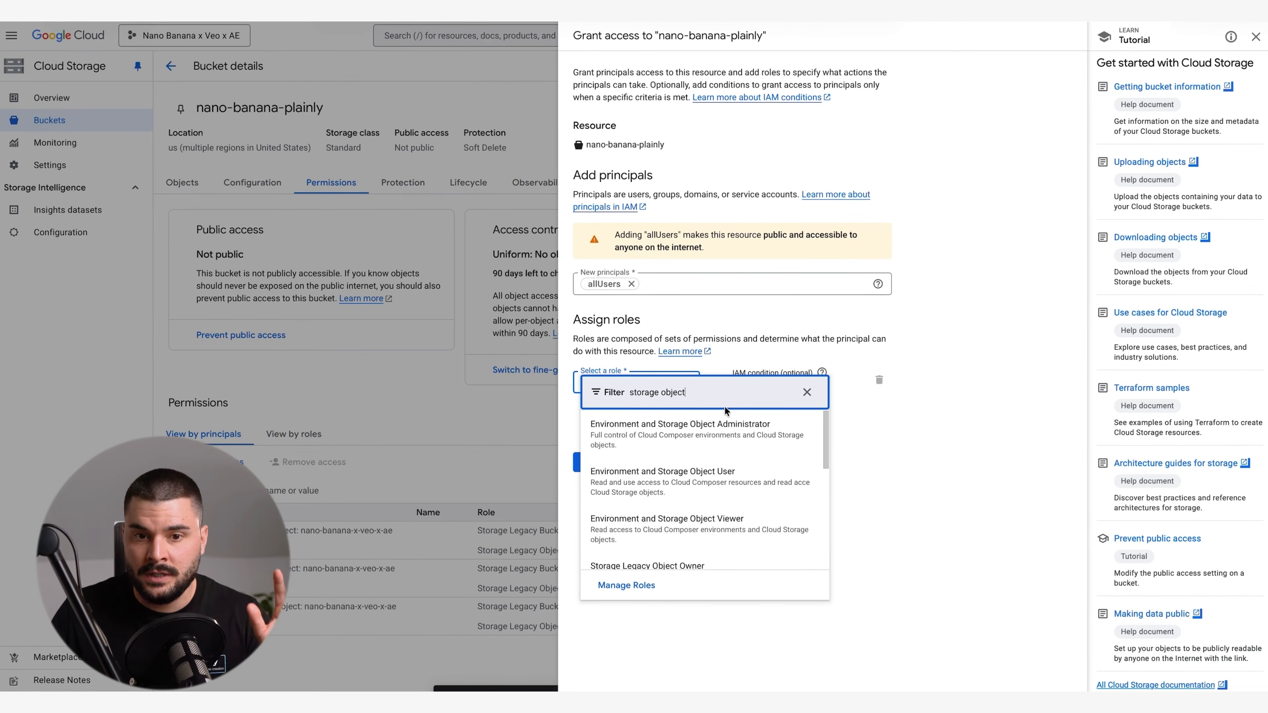
{"action": "type", "text": " view"}
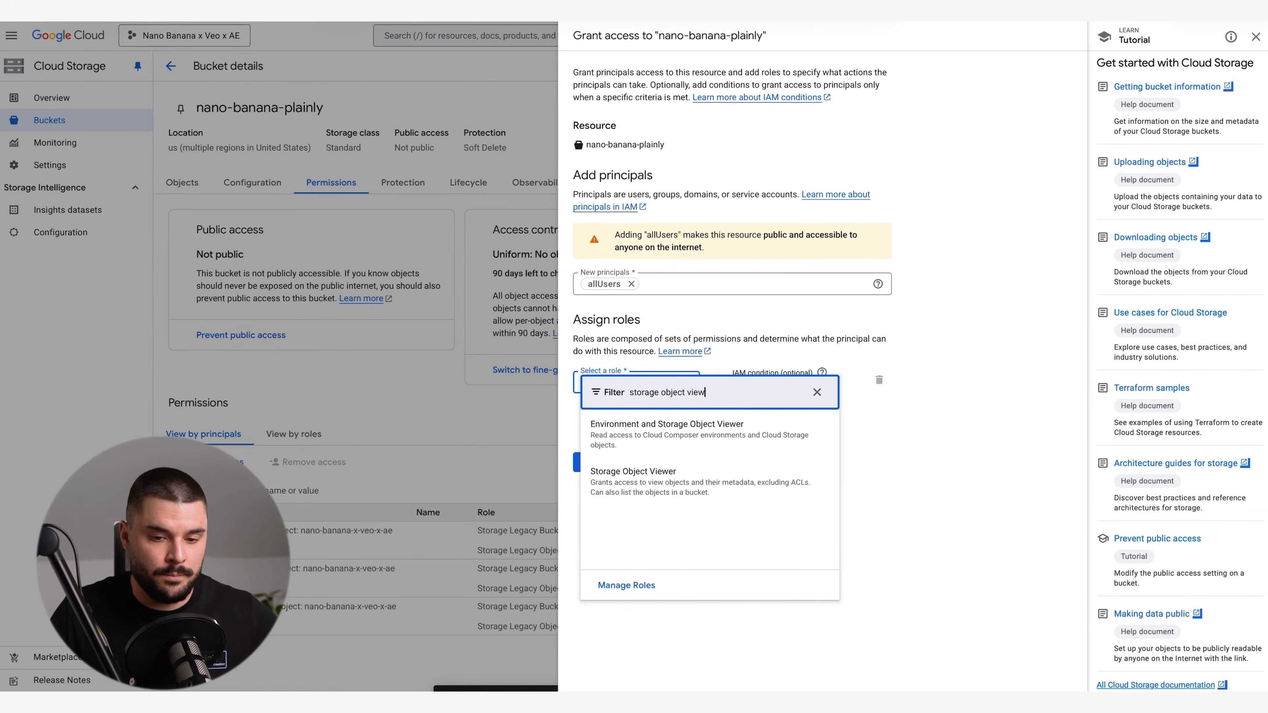
{"action": "left_click", "coordinate": [649, 480]}
{"action": "left_click", "coordinate": [587, 491]}
{"action": "left_click", "coordinate": [676, 425]}
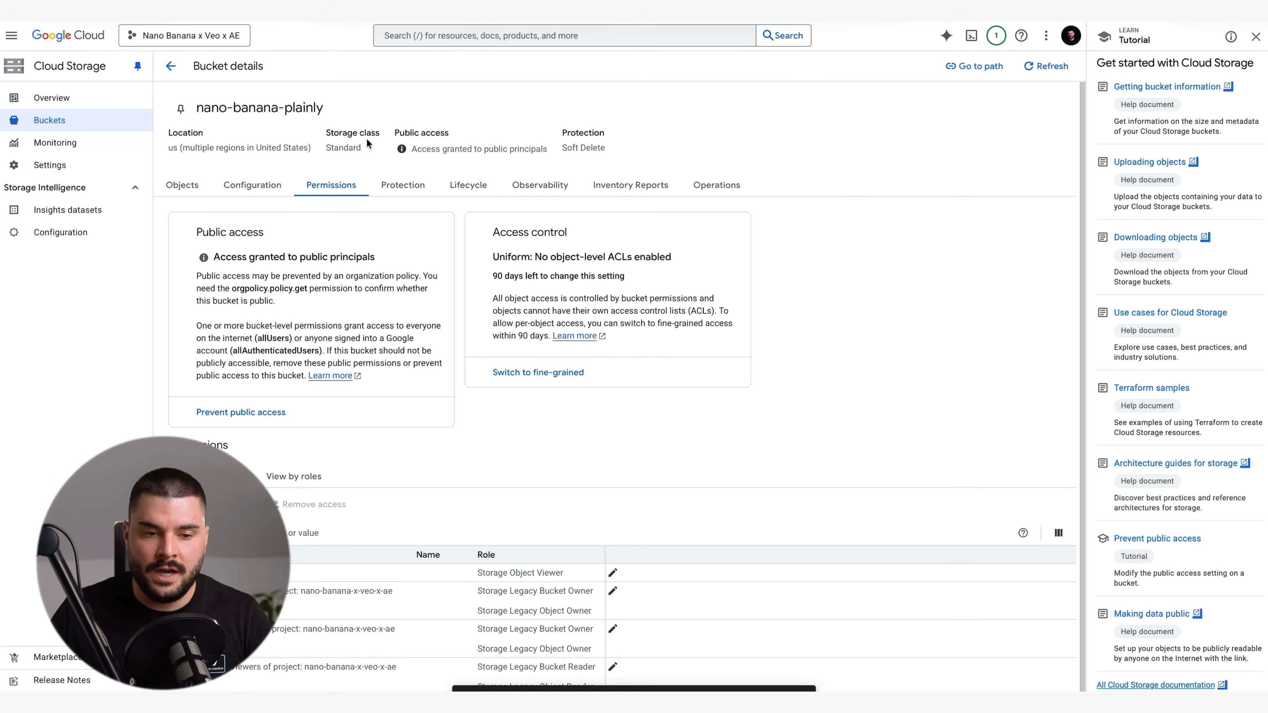
Back in Make, set the storage module's Project ID to nano-banana-x-veo-x-ae and its bucket to nano-banana-plainly
{"action": "left_click", "coordinate": [177, 38]}
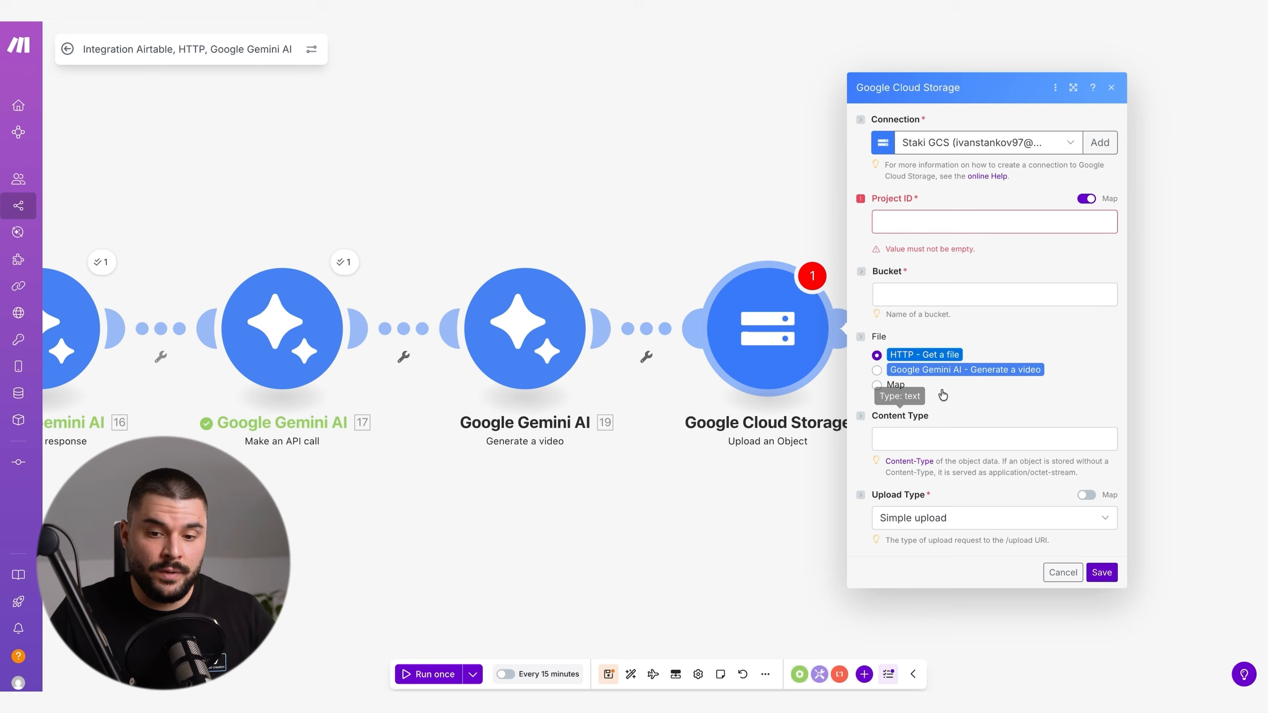
{"action": "left_click", "coordinate": [917, 231]}
{"action": "type", "text": "nano-banana-x-veo-x-ae"}
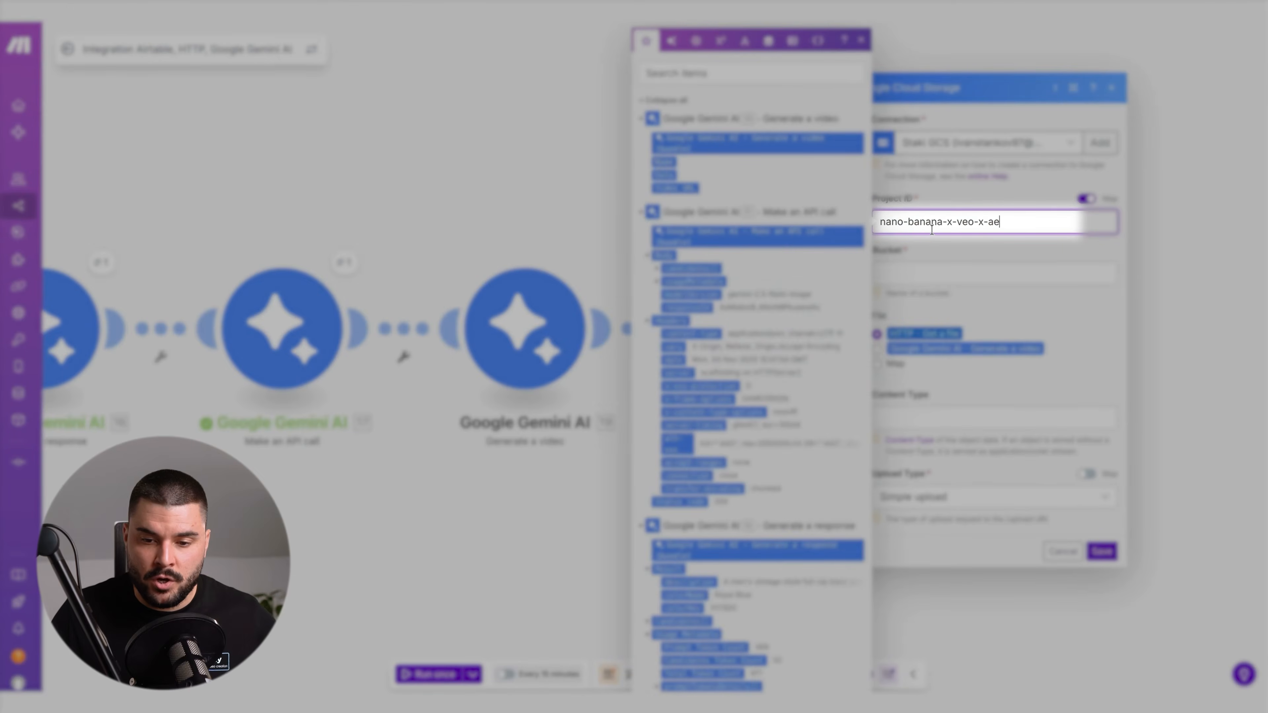
{"action": "left_click", "coordinate": [1018, 275]}
{"action": "type", "text": "nano-banana-plenty"}
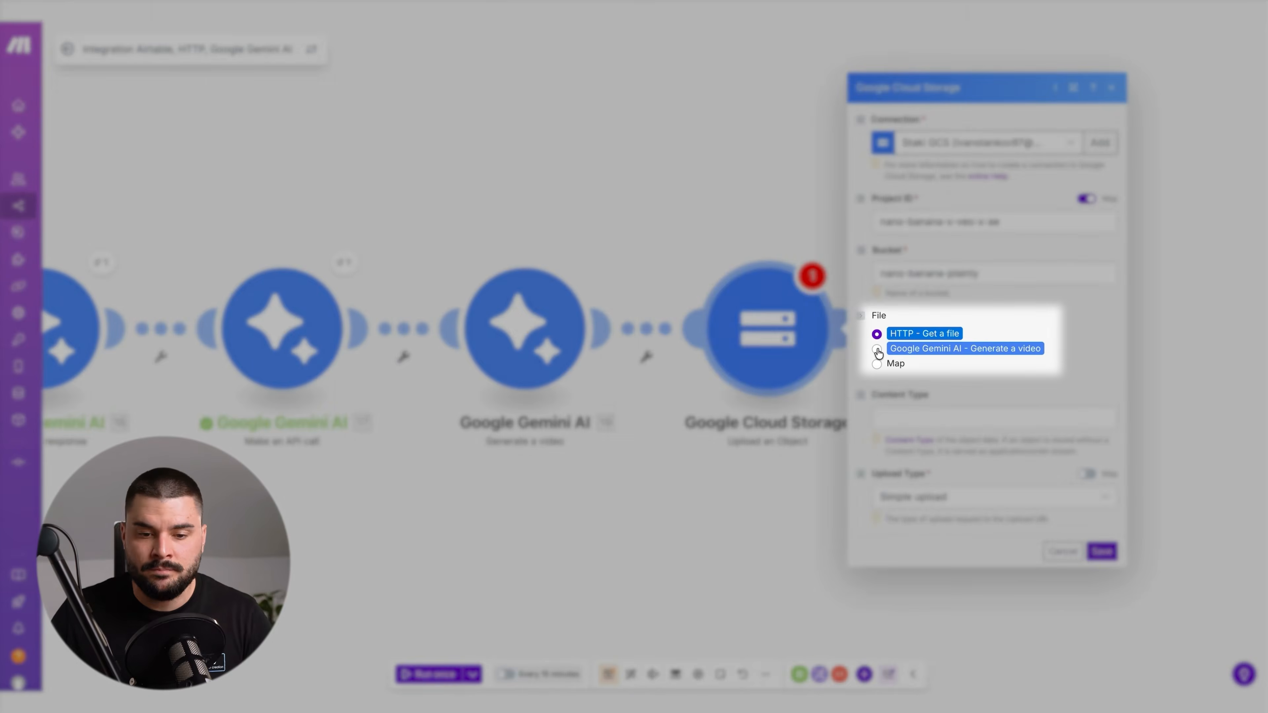
Use the Generate a video output as the upload file, set the content type to video/mp4, and save the Google Cloud Storage module
{"action": "left_click", "coordinate": [877, 349]}
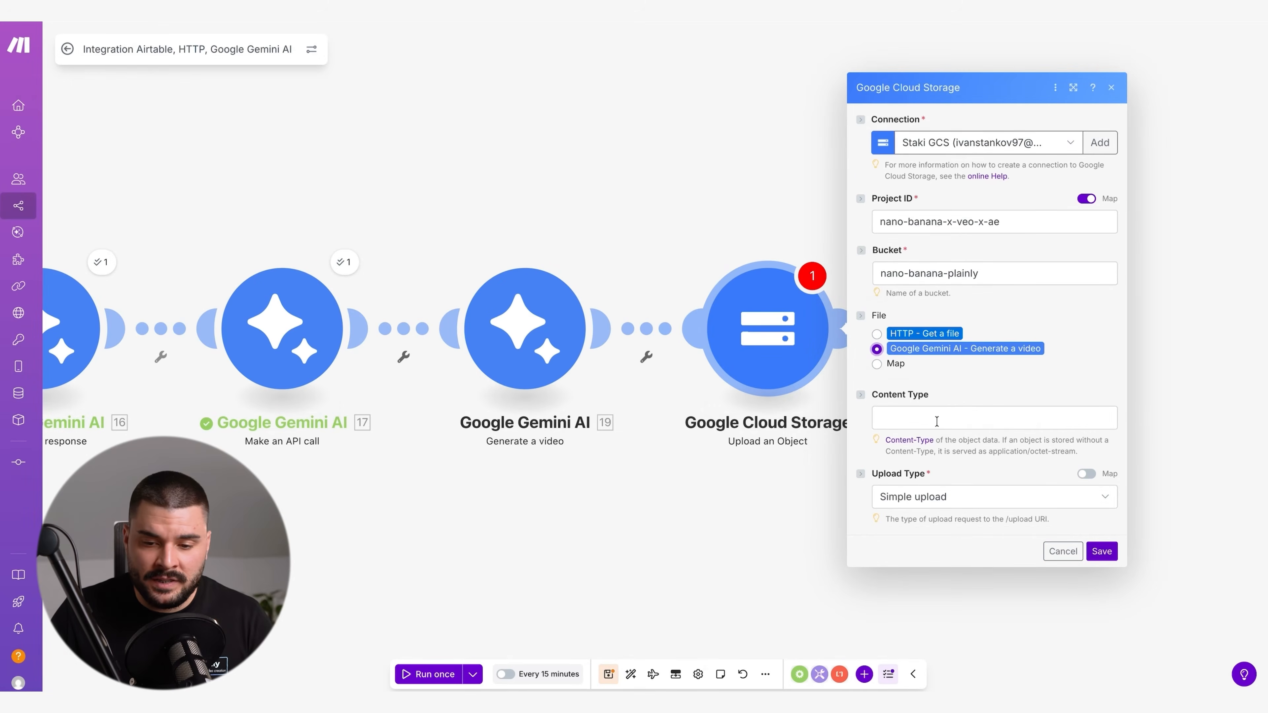
{"action": "left_click", "coordinate": [966, 414]}
{"action": "type", "text": "video/mp4"}
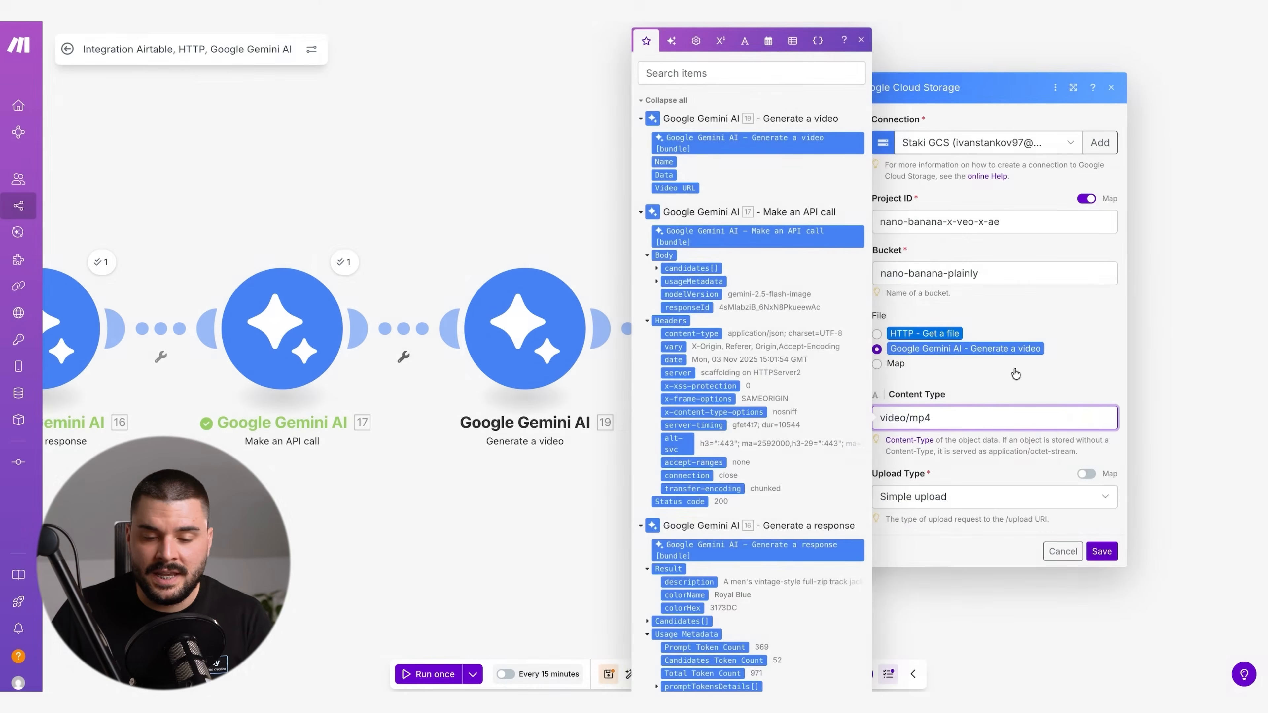
{"action": "left_click", "coordinate": [1069, 371]}
{"action": "left_click", "coordinate": [1102, 551]}
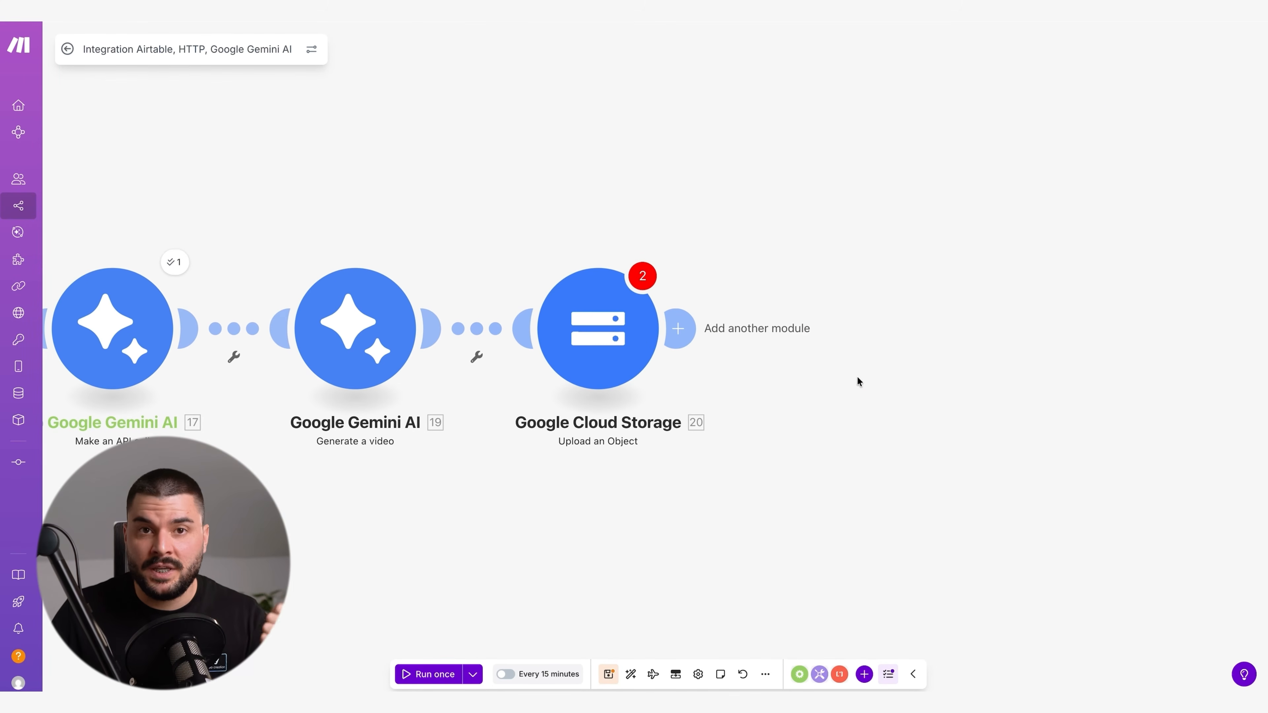
{"action": "left_click", "coordinate": [641, 273]}
{"action": "left_click", "coordinate": [658, 302]}
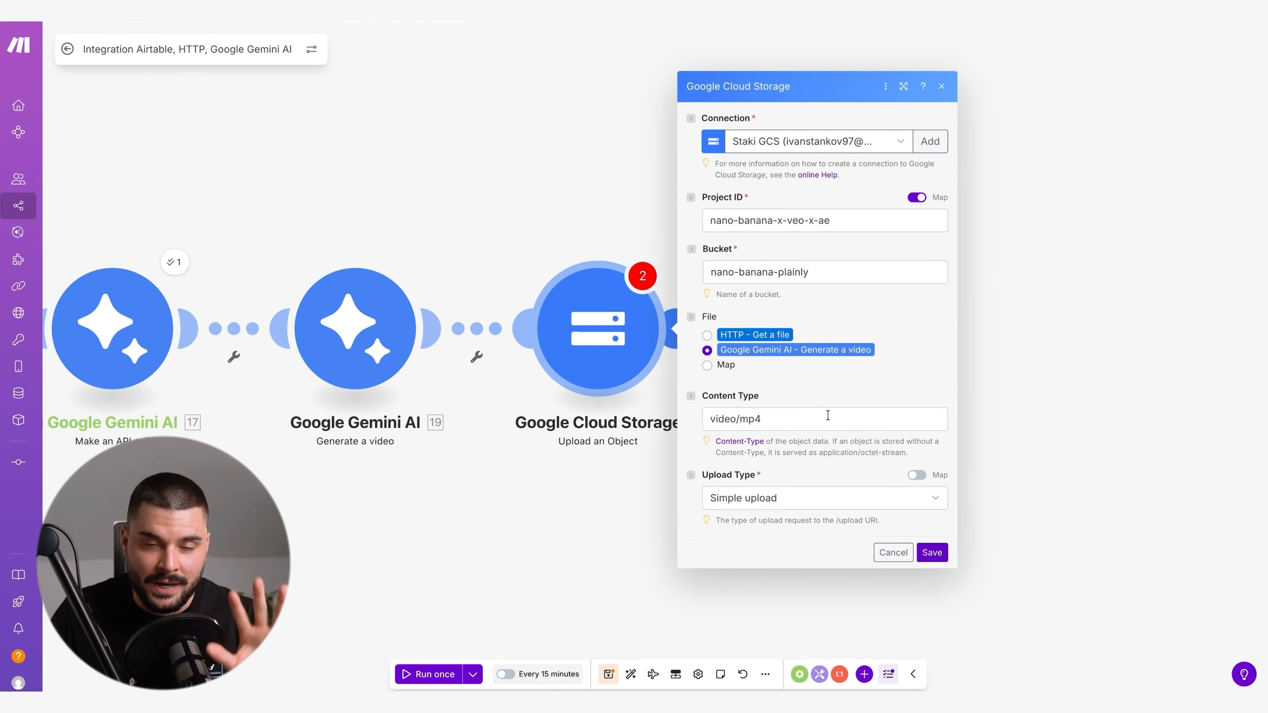
{"action": "left_click", "coordinate": [930, 552]}
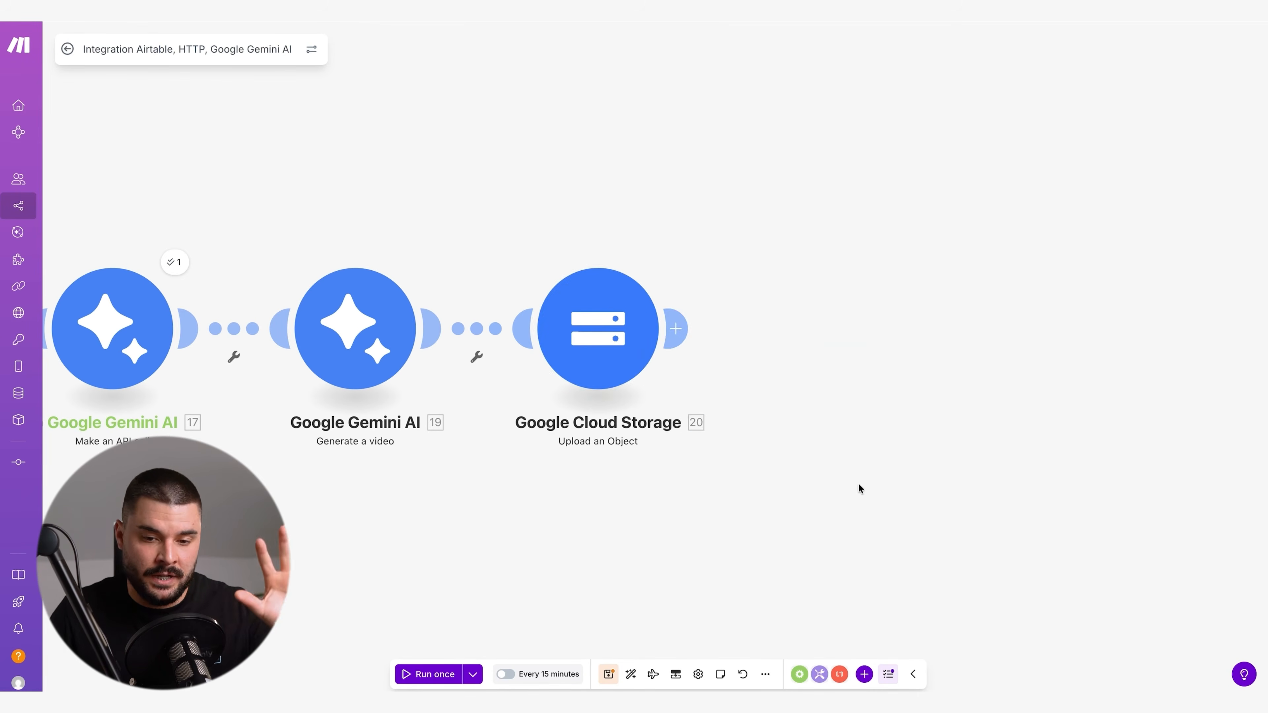
Add an HTTP Make a request module after the Google Cloud Storage module
{"action": "left_click", "coordinate": [680, 327]}
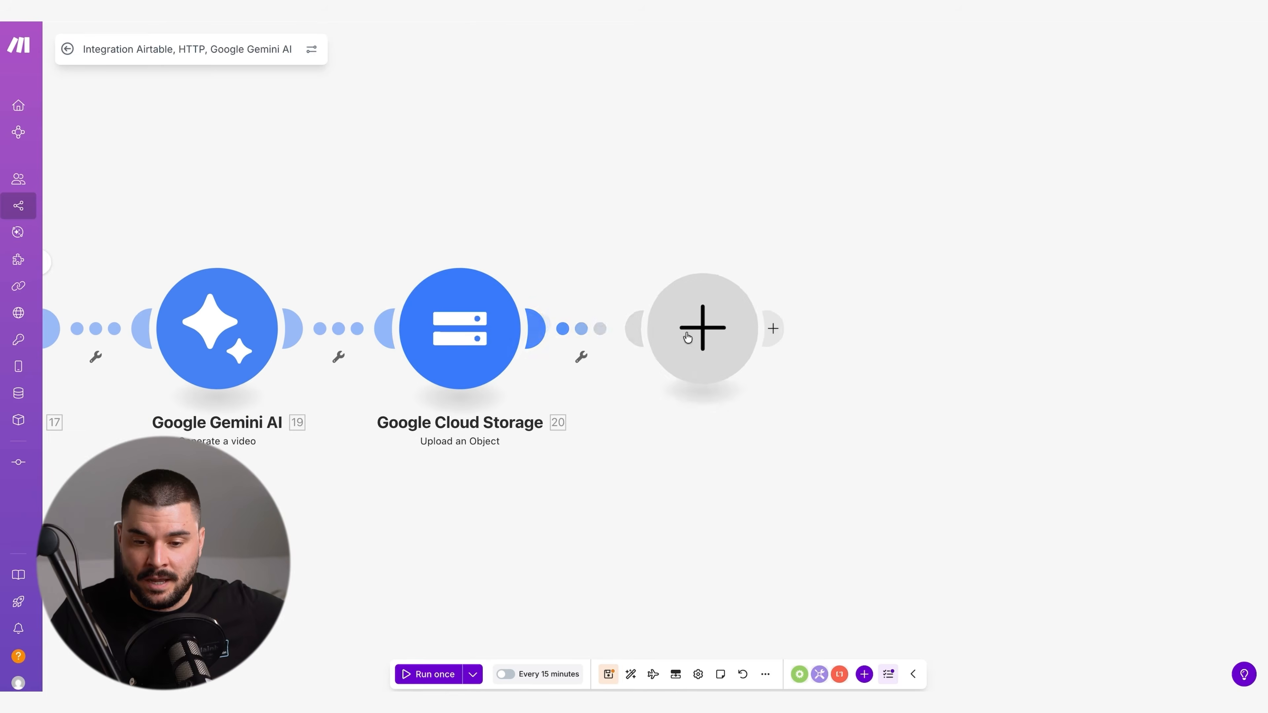
{"action": "left_click", "coordinate": [839, 255]}
{"action": "scroll", "coordinate": [888, 310], "scroll_direction": "down", "scroll_amount": 5}
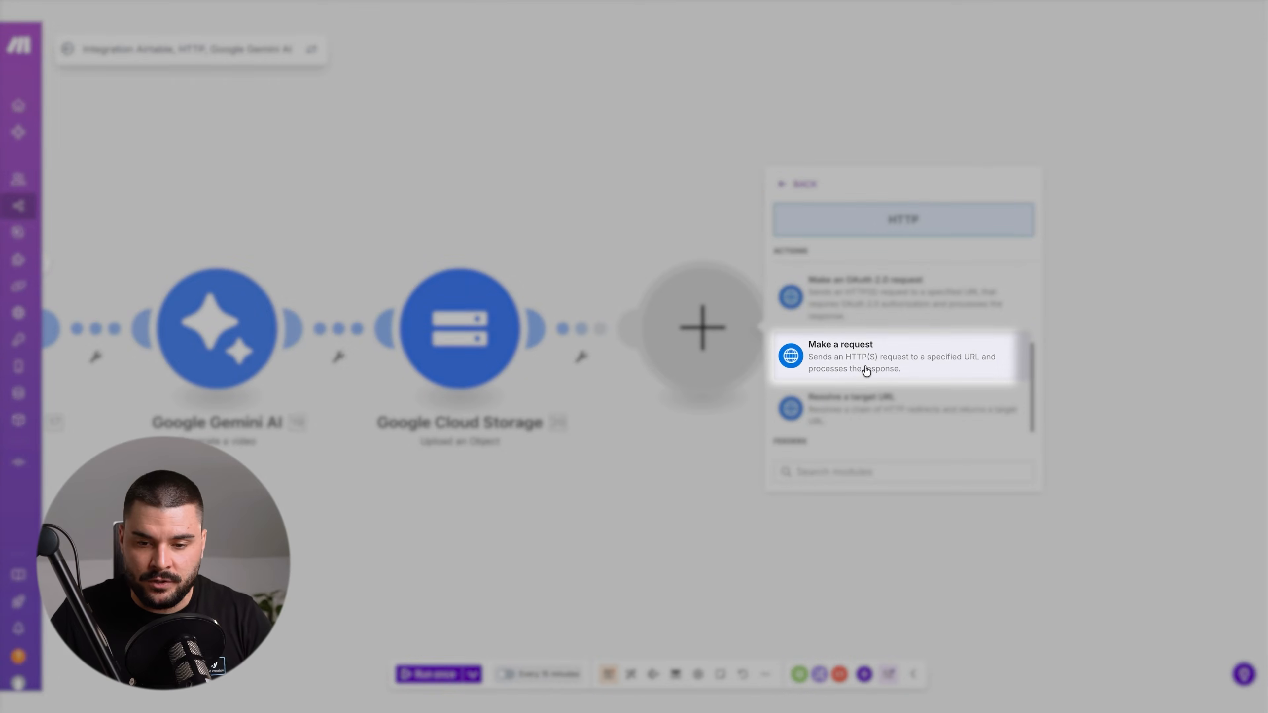
{"action": "left_click", "coordinate": [866, 370]}
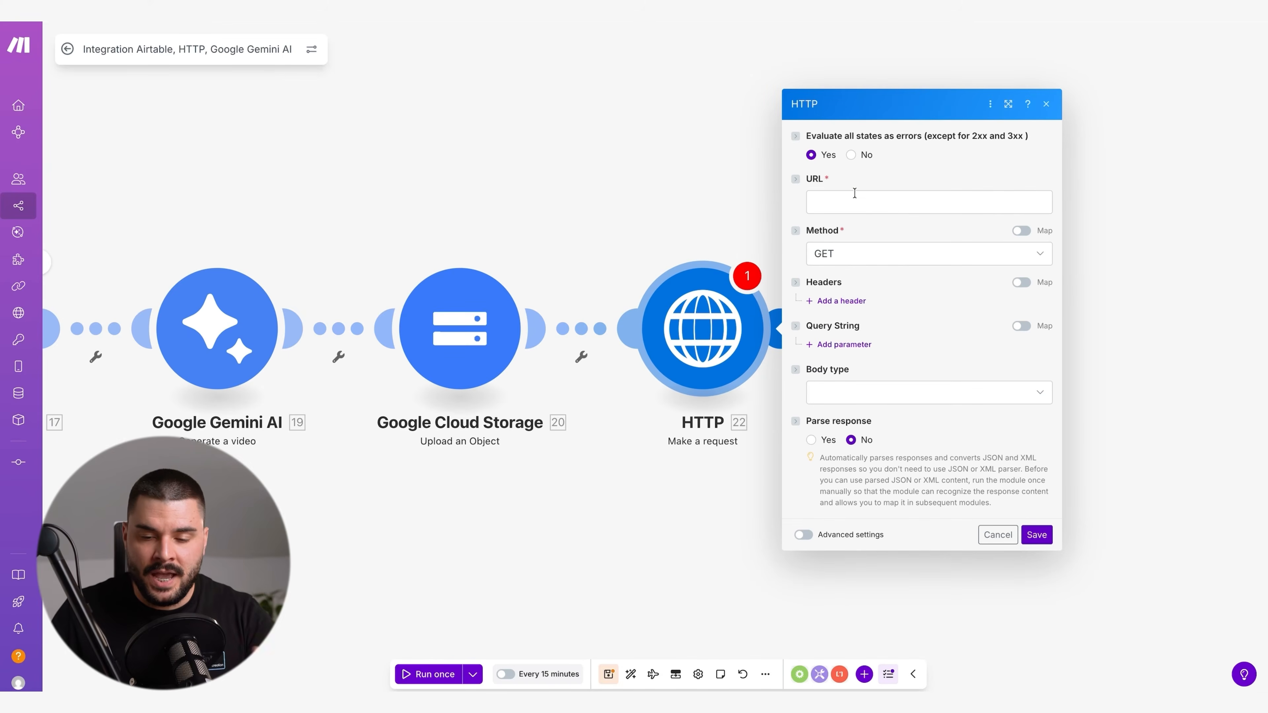
{"action": "left_click", "coordinate": [909, 202]}
{"action": "type", "text": "https://api.plainlyvideos.com/api/v2/renders"}
{"action": "left_click", "coordinate": [910, 228]}
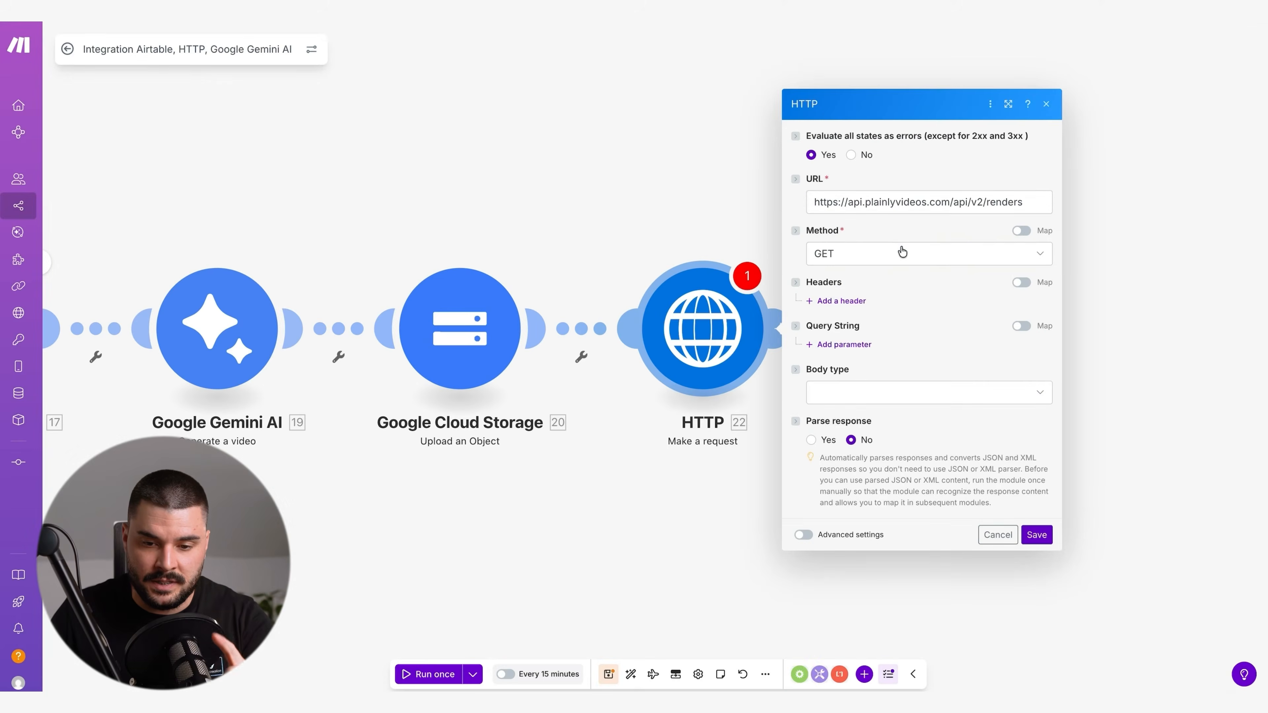
{"action": "left_click", "coordinate": [901, 250]}
{"action": "left_click", "coordinate": [835, 319]}
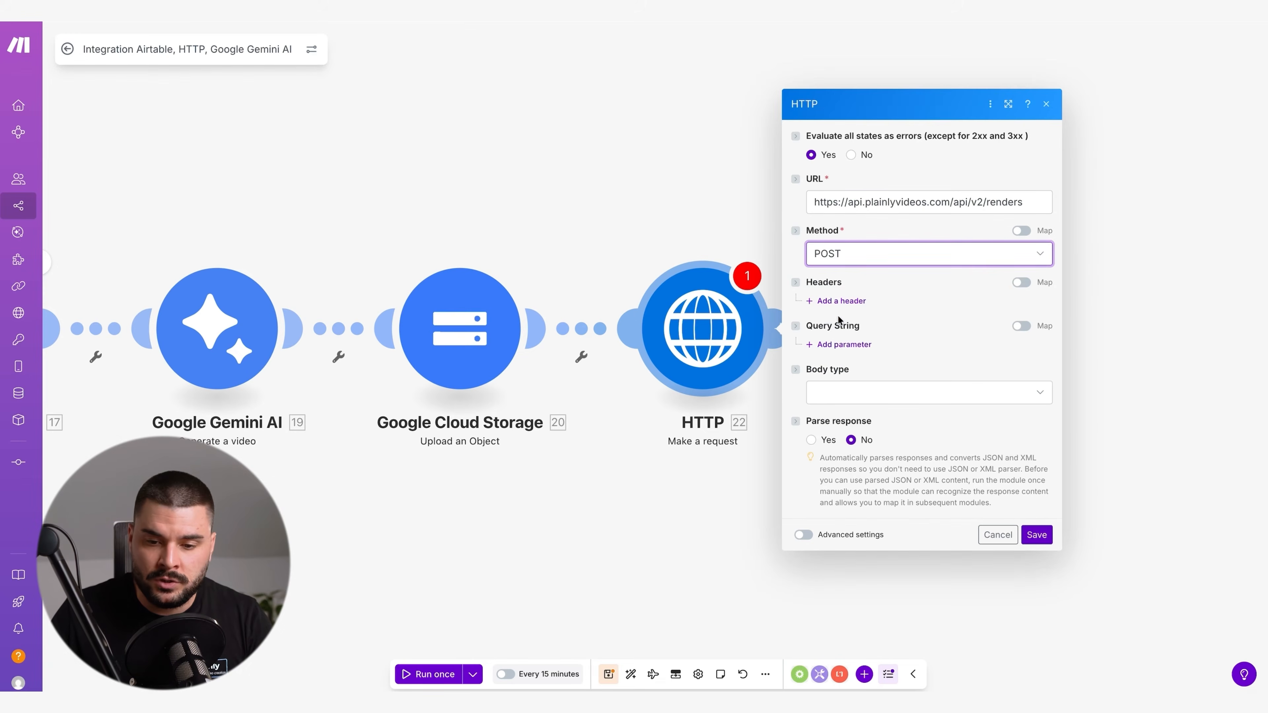
Add a request header named Content-Type with the value application/json
{"action": "left_click", "coordinate": [849, 301]}
{"action": "type", "text": "Content-Type"}
{"action": "key", "text": "Tab"}
{"action": "type", "text": "app"}
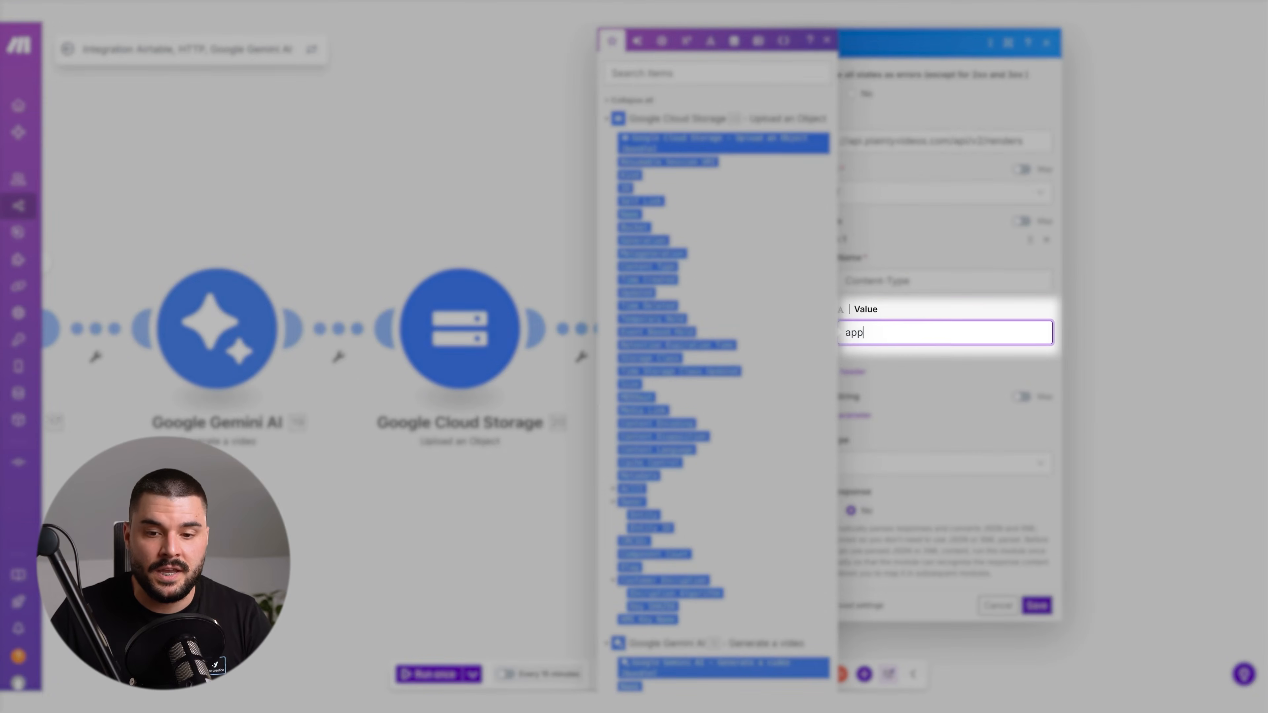
{"action": "type", "text": "lication/json"}
{"action": "left_click", "coordinate": [938, 367]}
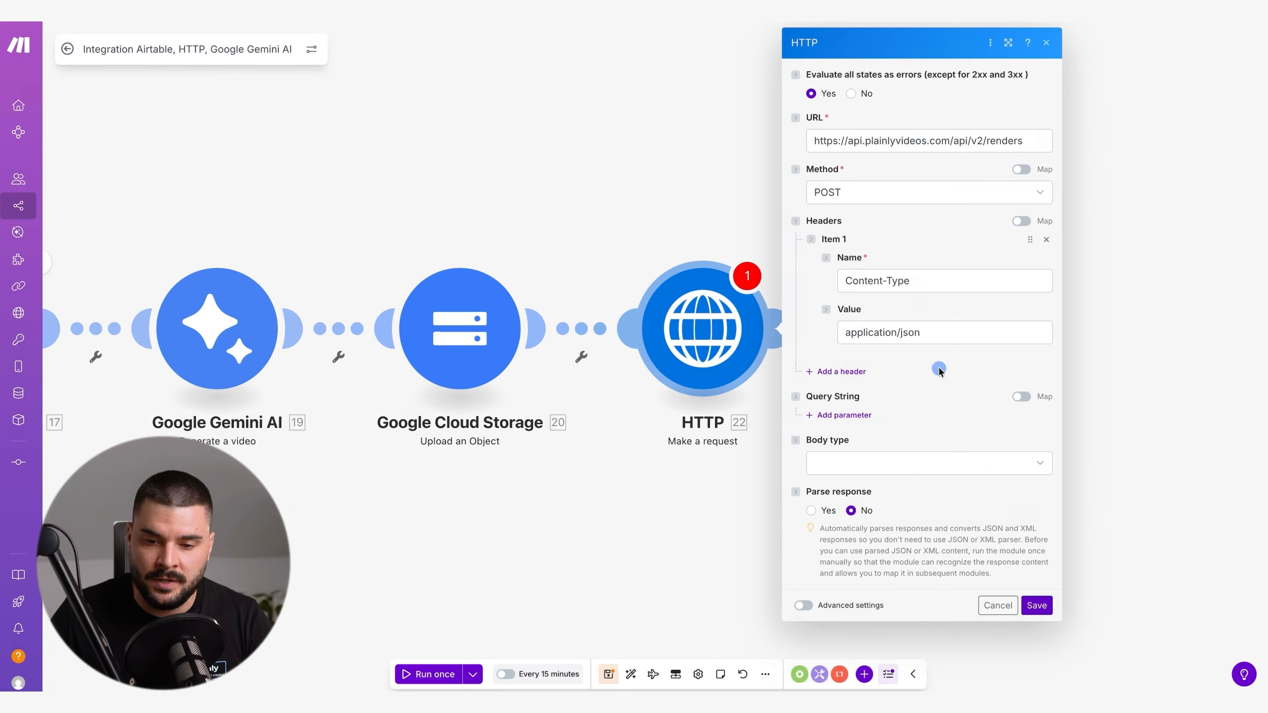
Set the HTTP request's body type to Raw and its content type to JSON (application/json)
{"action": "left_click", "coordinate": [911, 471]}
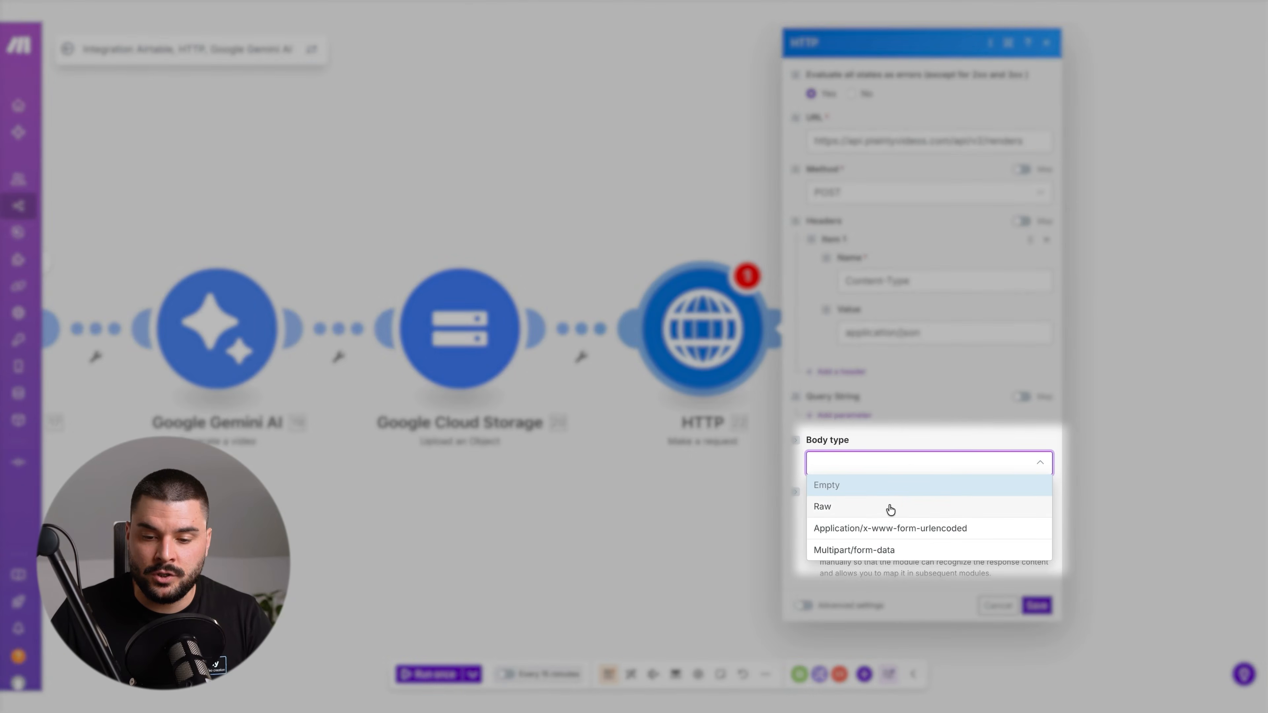
{"action": "left_click", "coordinate": [891, 507]}
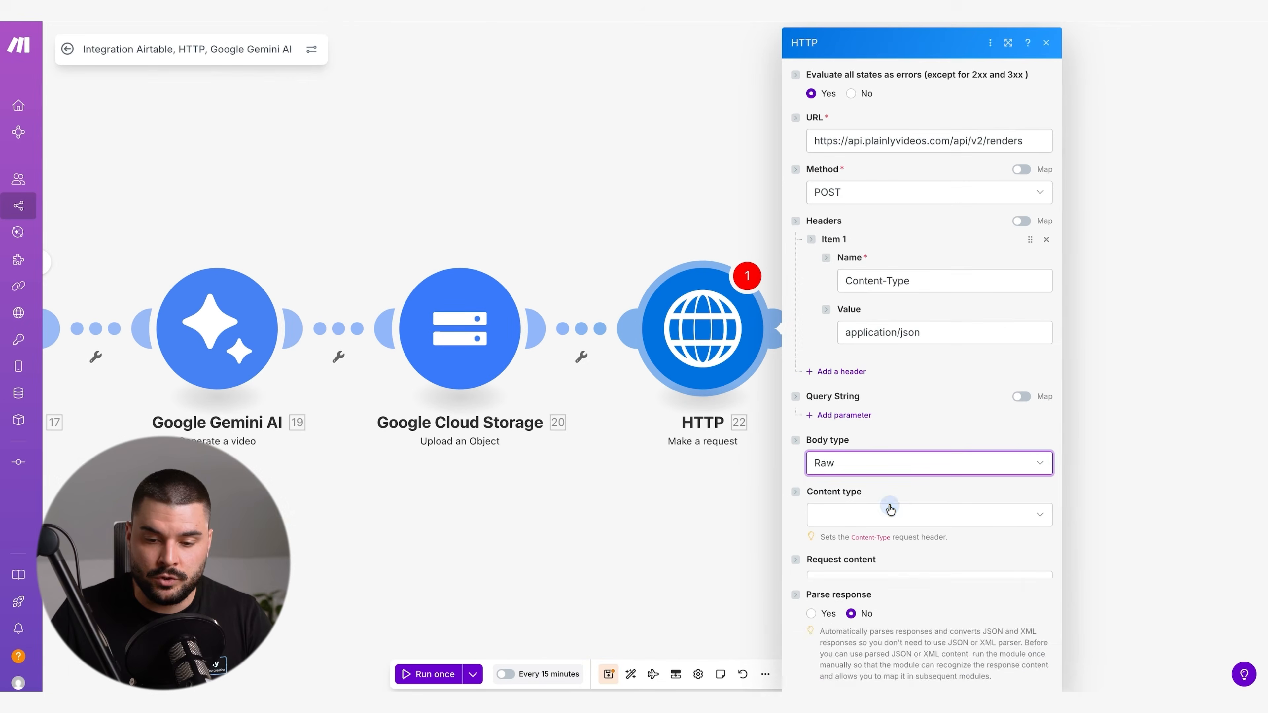
{"action": "scroll", "coordinate": [928, 394], "scroll_direction": "down", "scroll_amount": 1}
{"action": "left_click", "coordinate": [908, 468]}
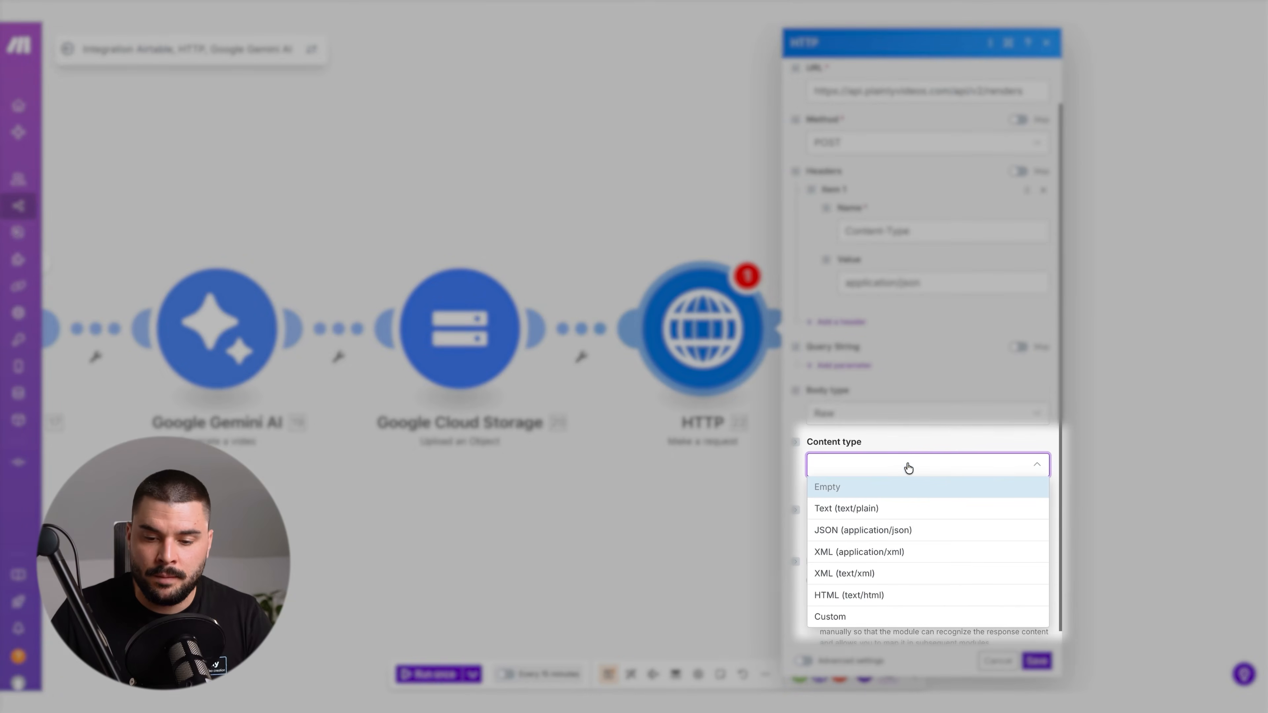
{"action": "left_click", "coordinate": [901, 528]}
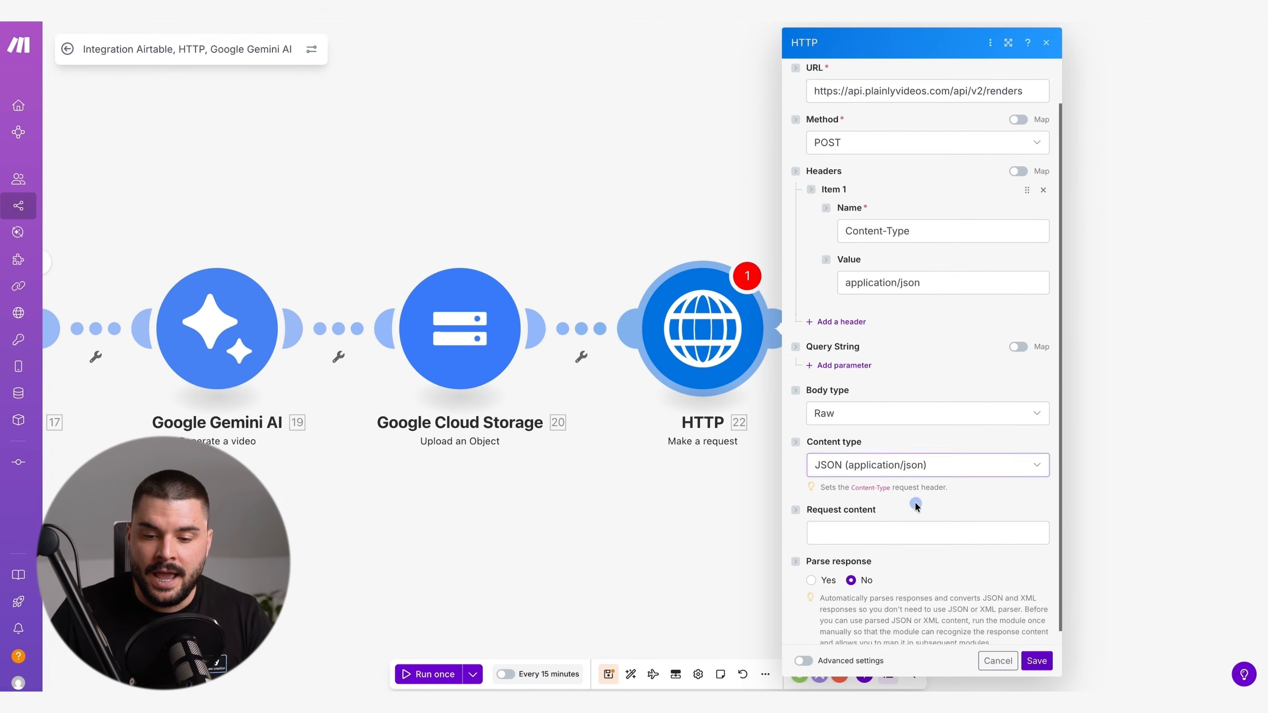
Paste the render JSON with projectId, templateId, passthrough and the five edit parameters into the request content
{"action": "scroll", "coordinate": [915, 501], "scroll_direction": "down", "scroll_amount": 1}
{"action": "left_click", "coordinate": [922, 517]}
{"action": "key", "text": "ctrl+v"}
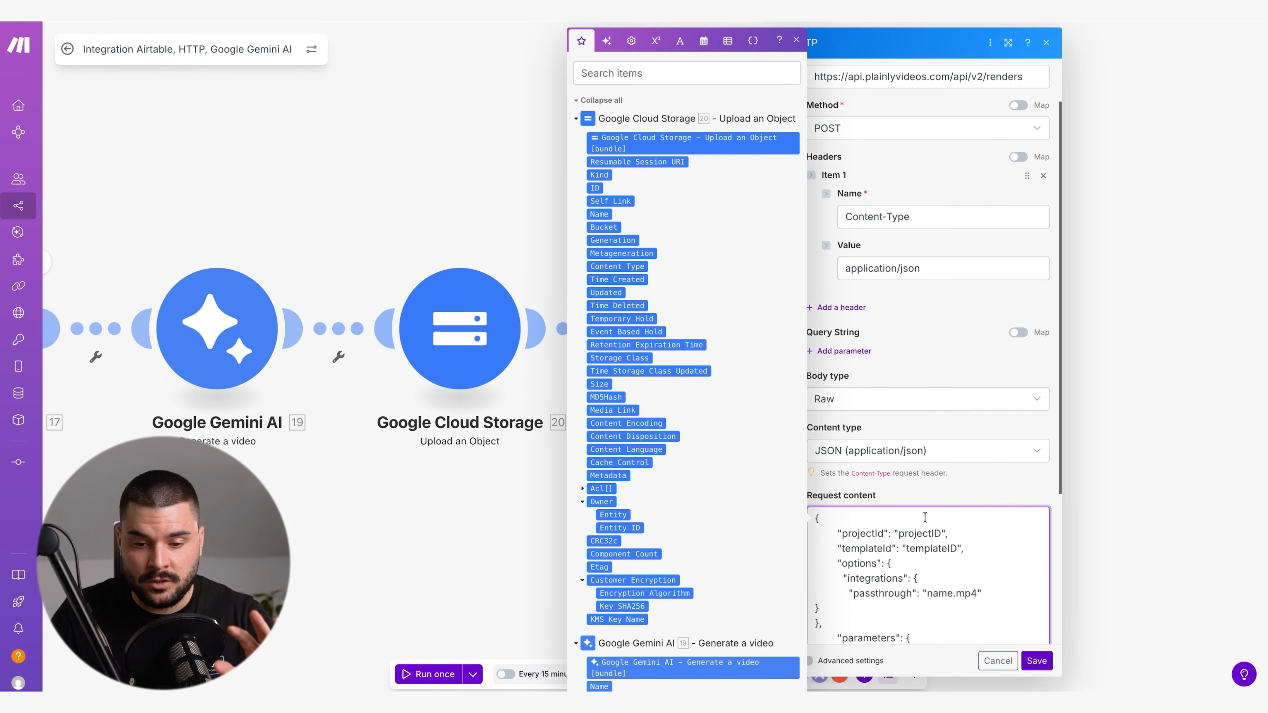
{"action": "left_click", "coordinate": [960, 478]}
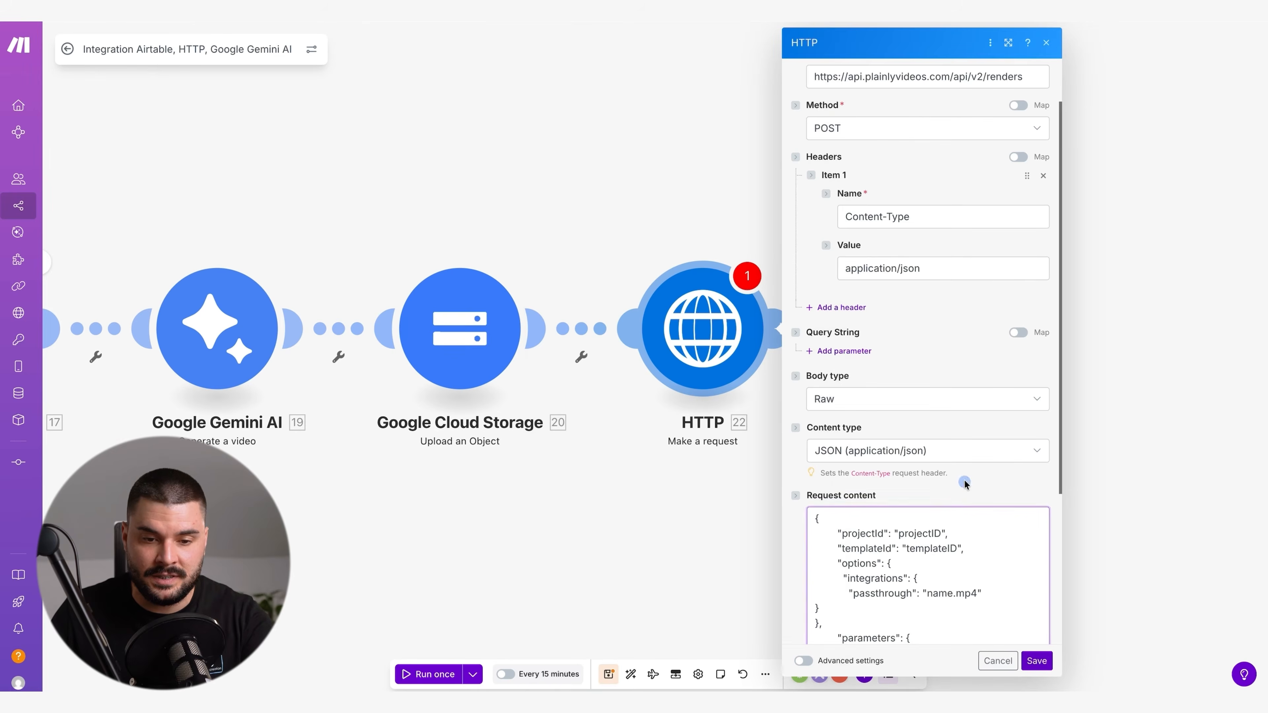
{"action": "scroll", "coordinate": [967, 468], "scroll_direction": "down", "scroll_amount": 2}
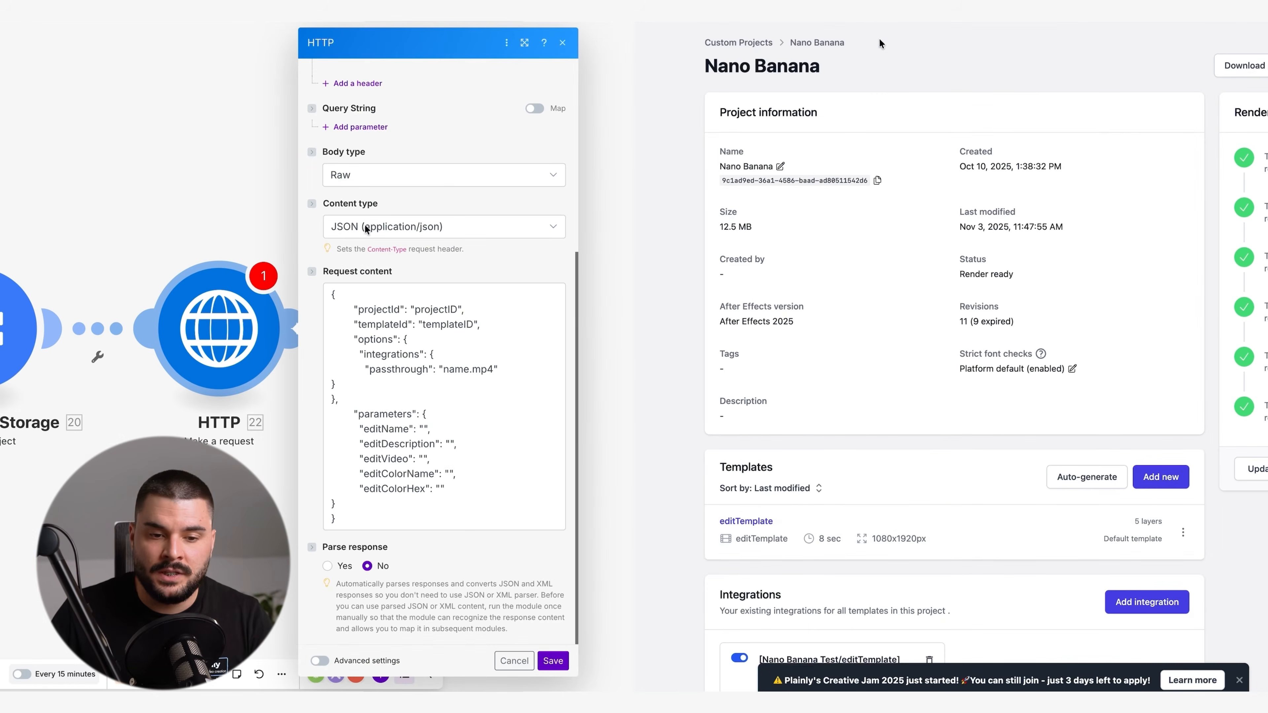
Replace the templateId and projectId placeholders in the request content with the IDs copied from the editTemplate page in Plainly
{"action": "left_click", "coordinate": [802, 522]}
{"action": "left_click", "coordinate": [877, 180]}
{"action": "left_click_drag", "start_coordinate": [473, 325], "coordinate": [422, 328]}
{"action": "key", "text": "ctrl+v"}
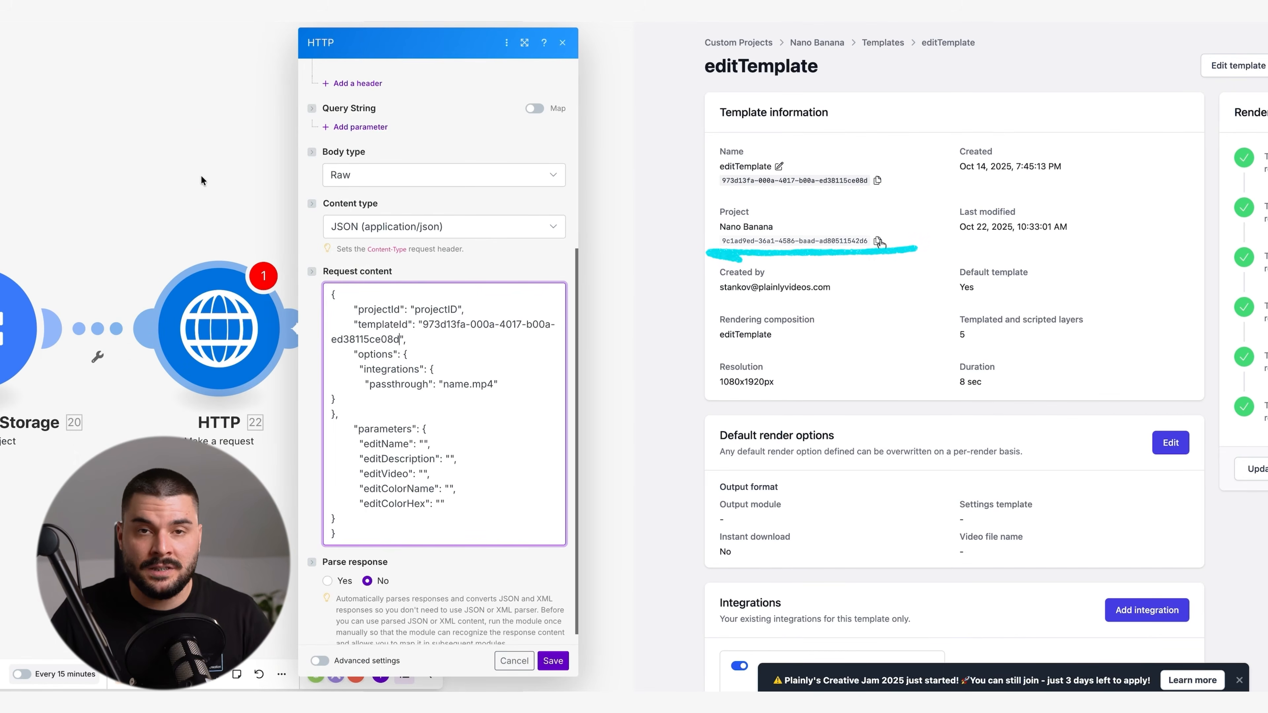
{"action": "left_click", "coordinate": [877, 241]}
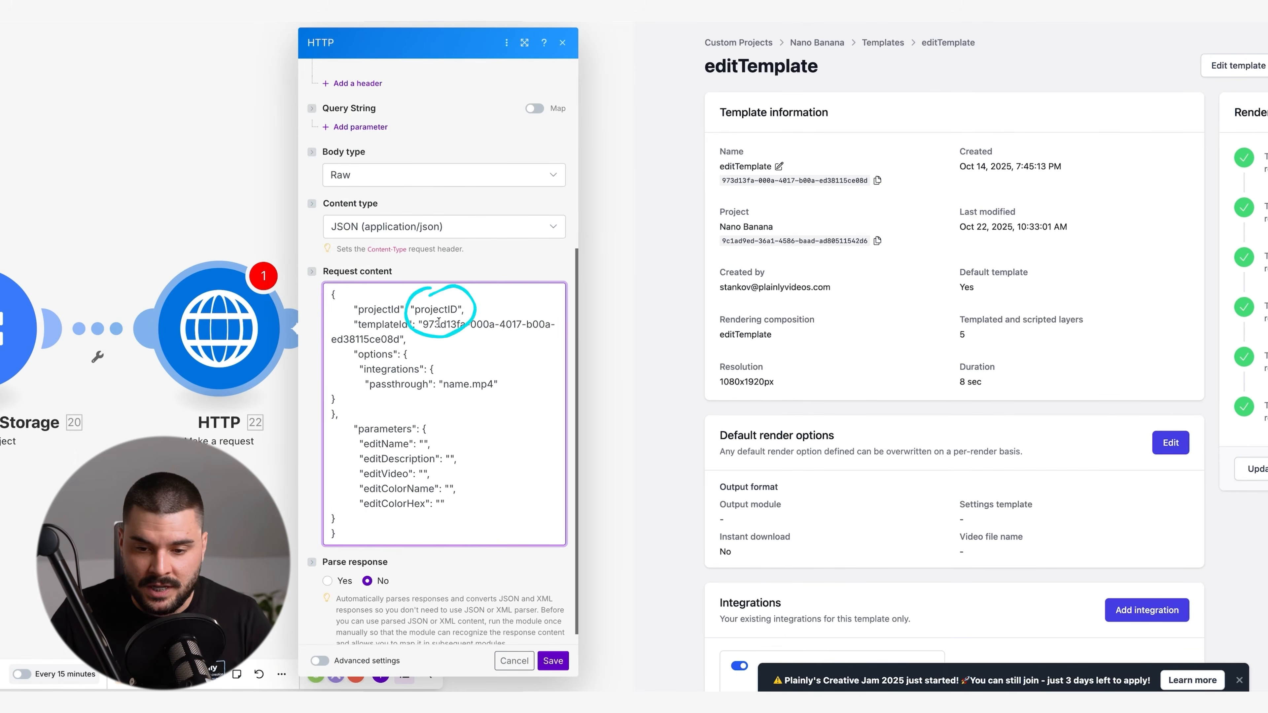
{"action": "left_click_drag", "start_coordinate": [462, 309], "coordinate": [414, 309]}
{"action": "key", "text": "ctrl+v"}
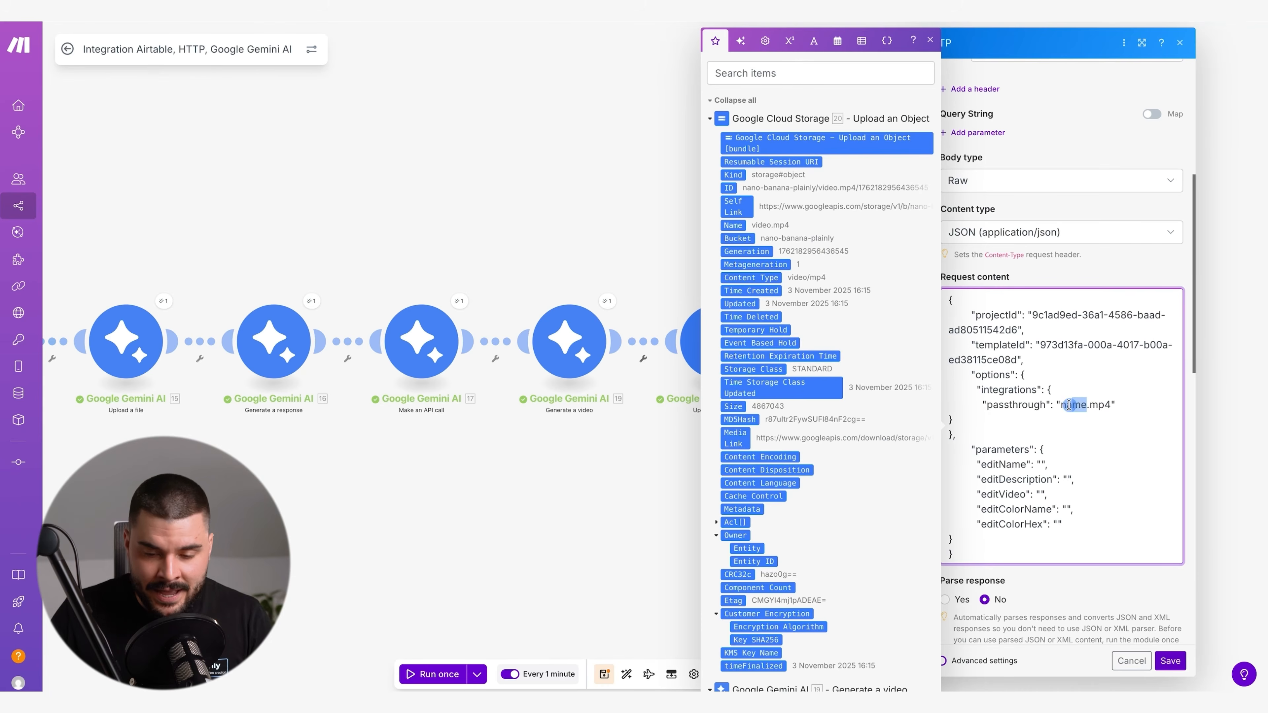
Map the Airtable record Name into the passthrough value before .mp4 and into the editName parameter
{"action": "double_click", "coordinate": [1060, 406]}
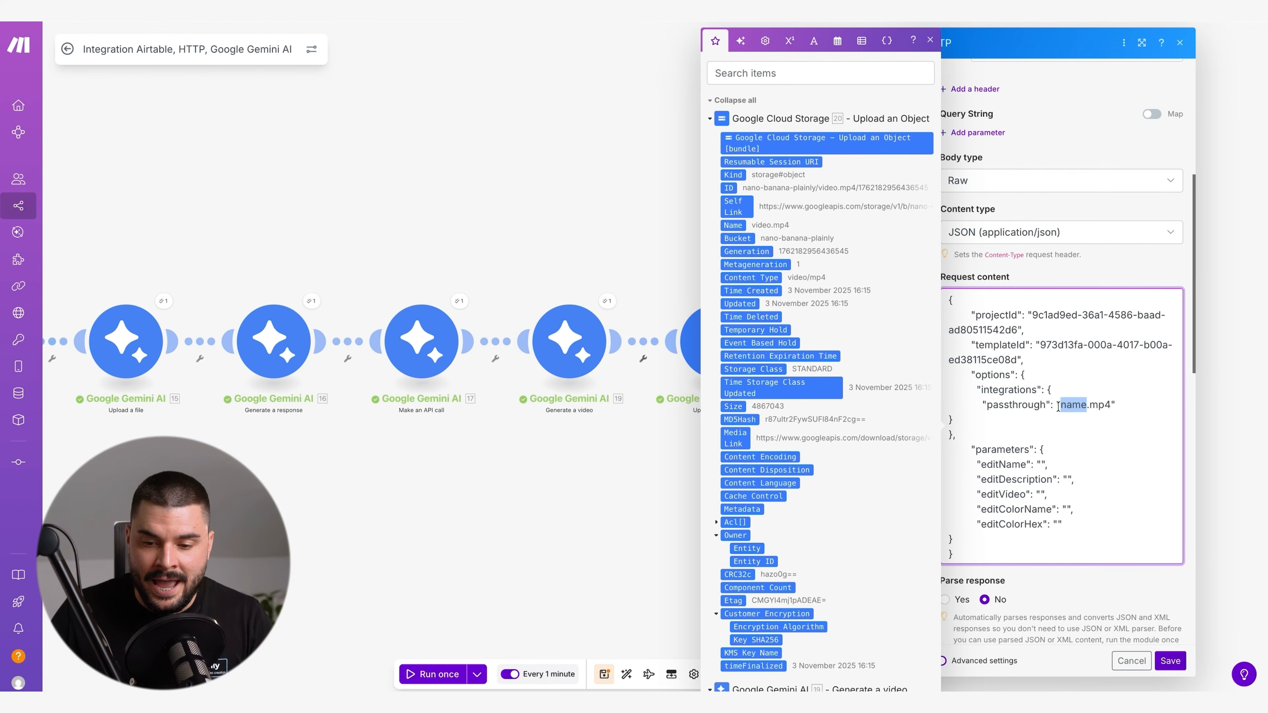
{"action": "key", "text": "BackSpace"}
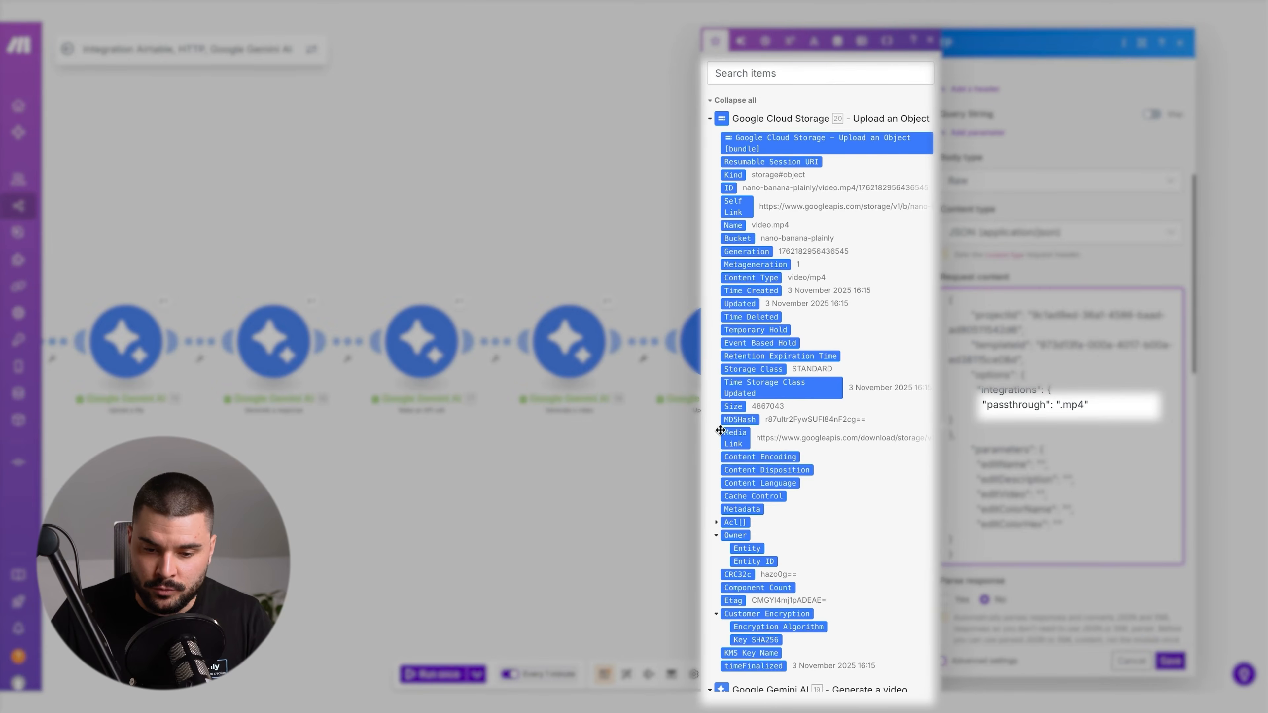
{"action": "scroll", "coordinate": [831, 494], "scroll_direction": "down", "scroll_amount": 15}
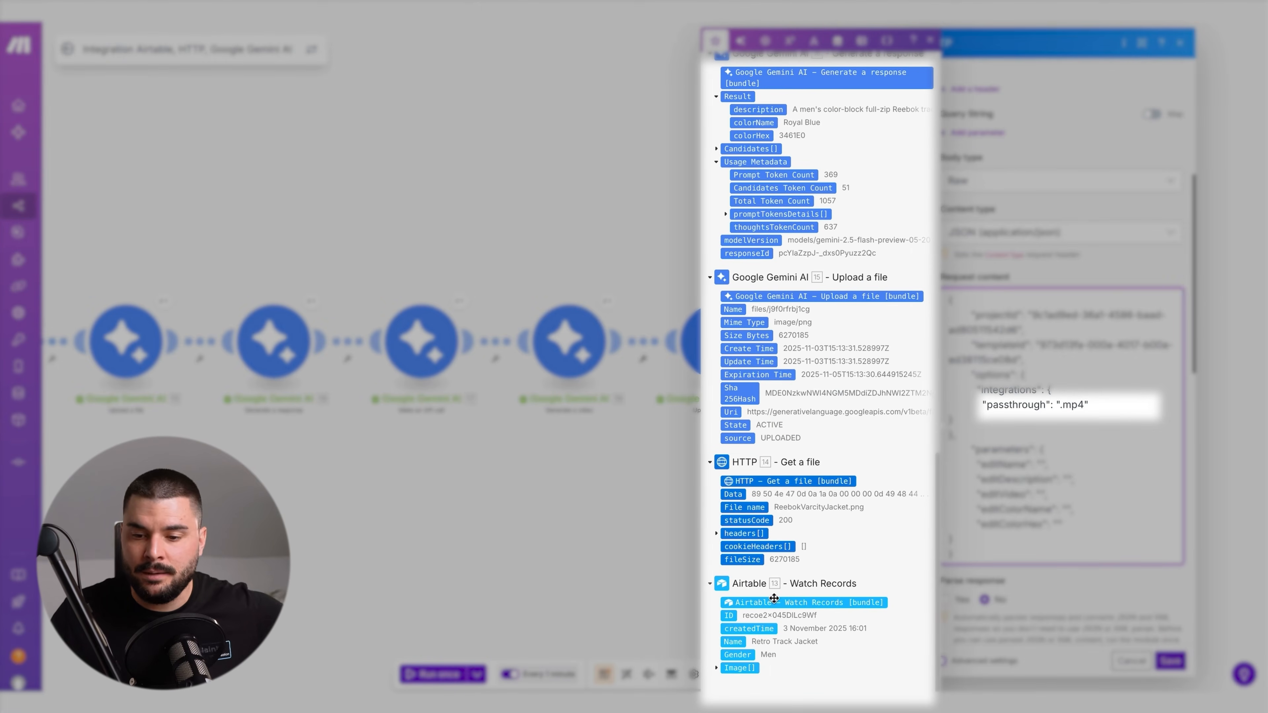
{"action": "left_click", "coordinate": [739, 642]}
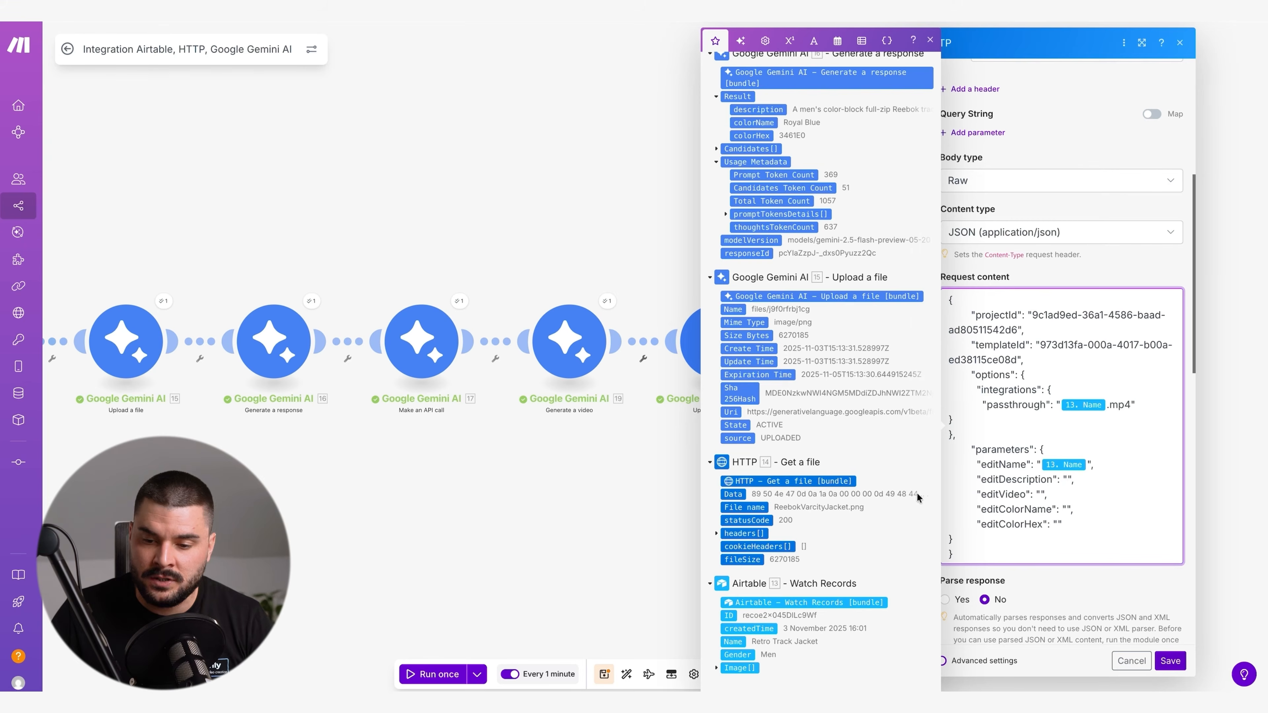
Map Gemini's description result to editDescription and the Google Cloud Storage Media Link to editVideo
{"action": "scroll", "coordinate": [803, 479], "scroll_direction": "up", "scroll_amount": 1}
{"action": "left_click", "coordinate": [758, 148]}
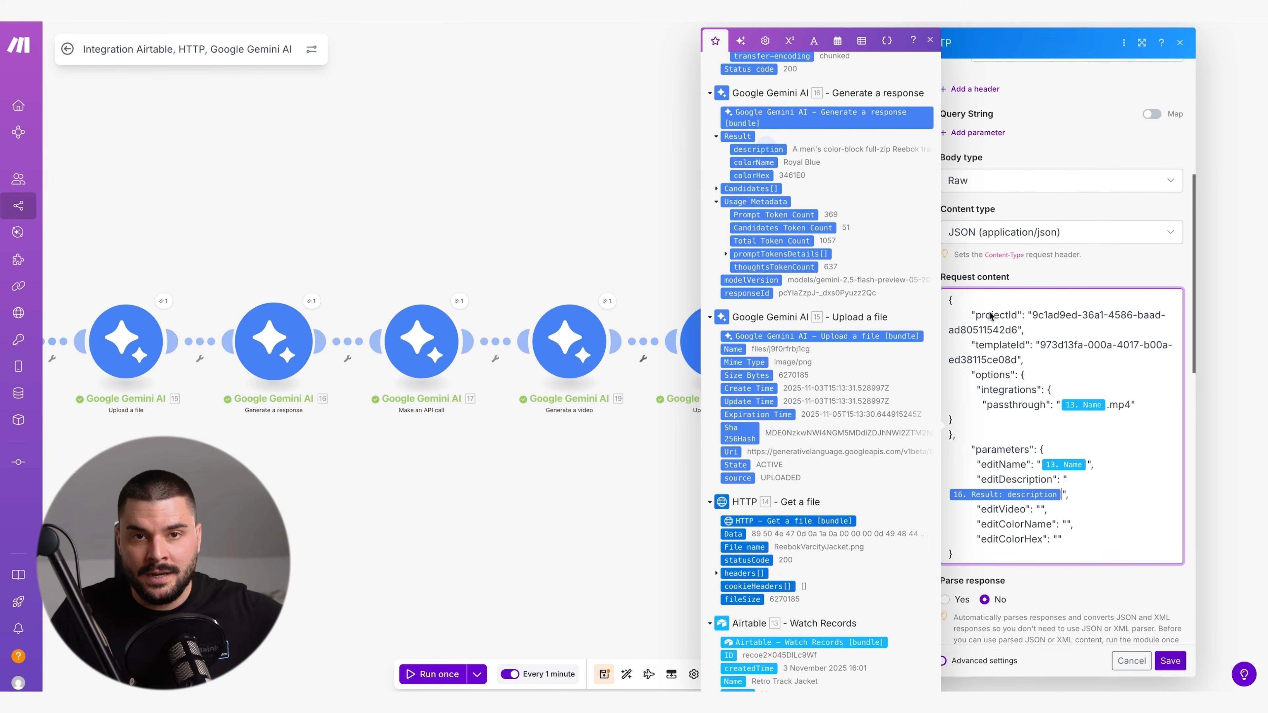
{"action": "left_click", "coordinate": [1040, 508]}
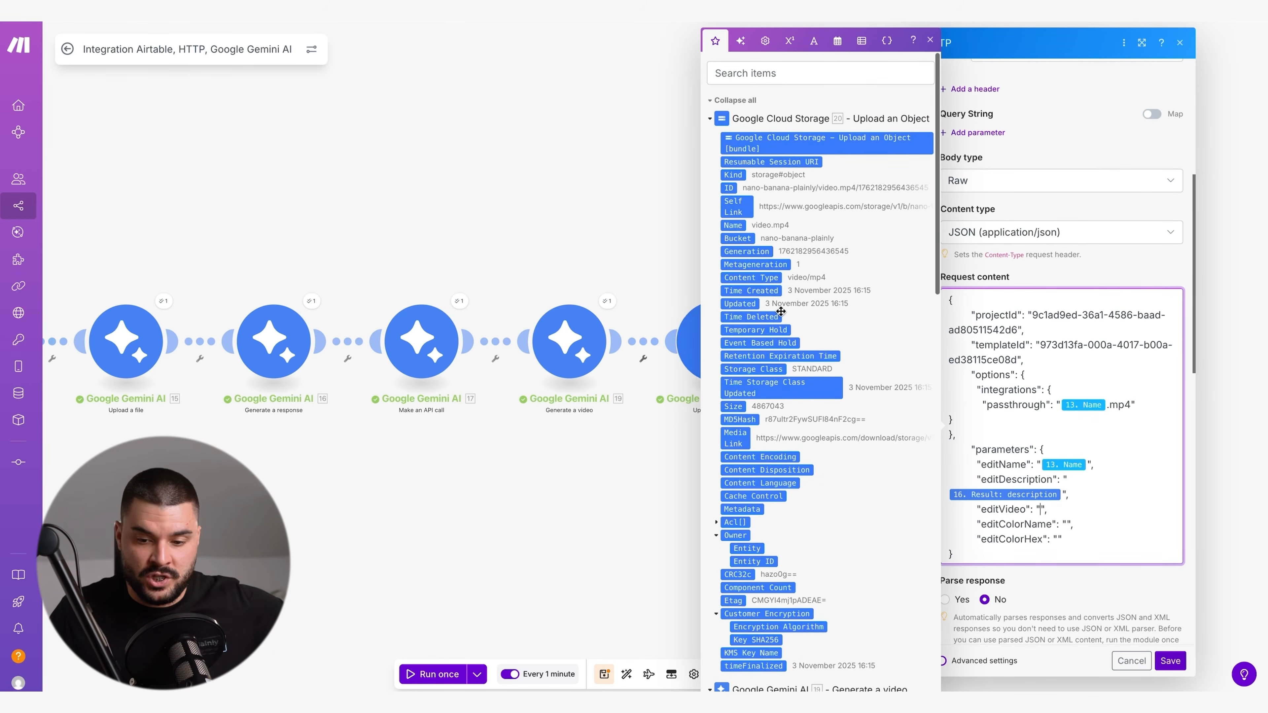
{"action": "left_click", "coordinate": [744, 431]}
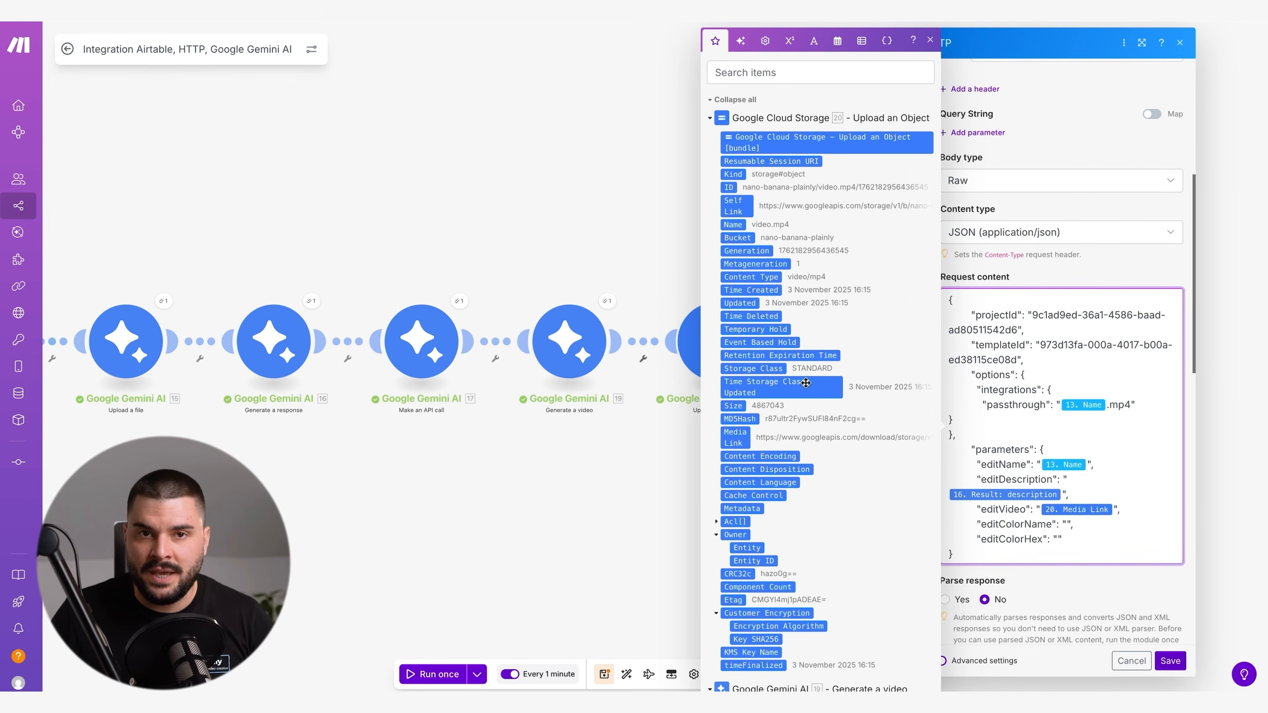
Map Gemini's colorName result to editColorName and its colorHex result to editColorHex
{"action": "scroll", "coordinate": [805, 384], "scroll_direction": "down", "scroll_amount": 10}
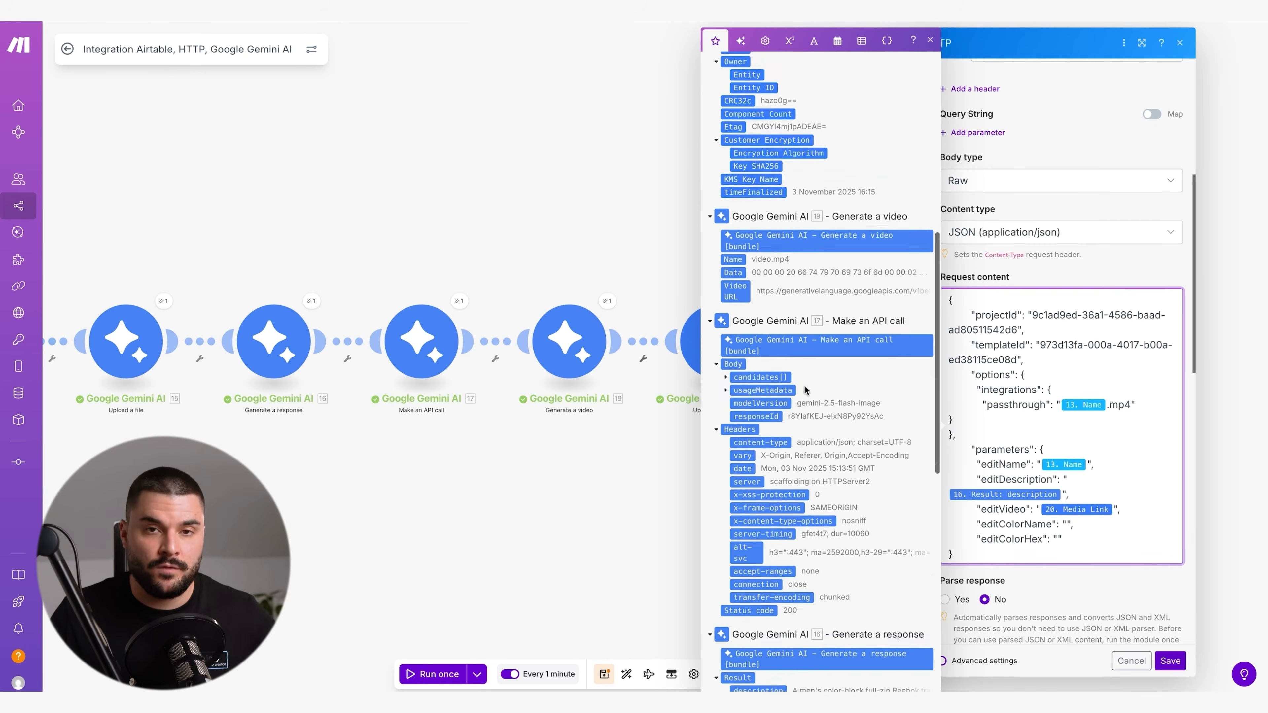
{"action": "scroll", "coordinate": [803, 385], "scroll_direction": "down", "scroll_amount": 6}
{"action": "left_click", "coordinate": [756, 421]}
{"action": "scroll", "coordinate": [1057, 500], "scroll_direction": "down", "scroll_amount": 1}
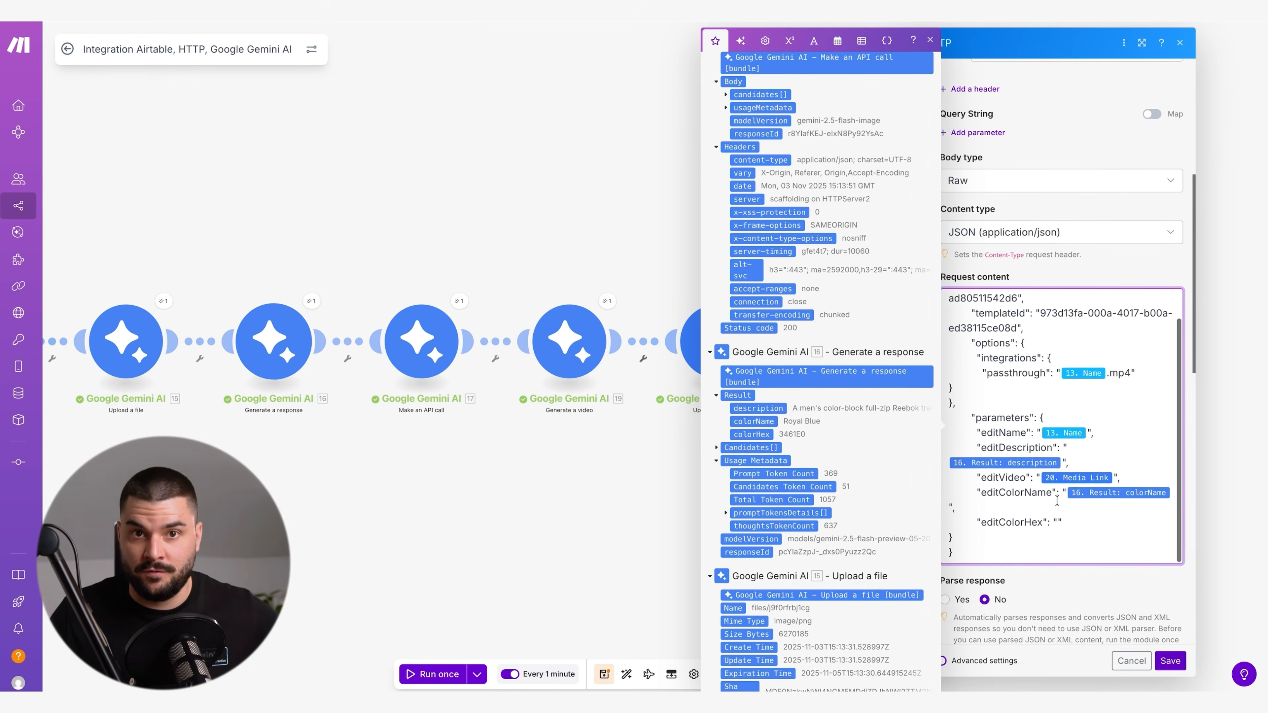
{"action": "left_click", "coordinate": [753, 433]}
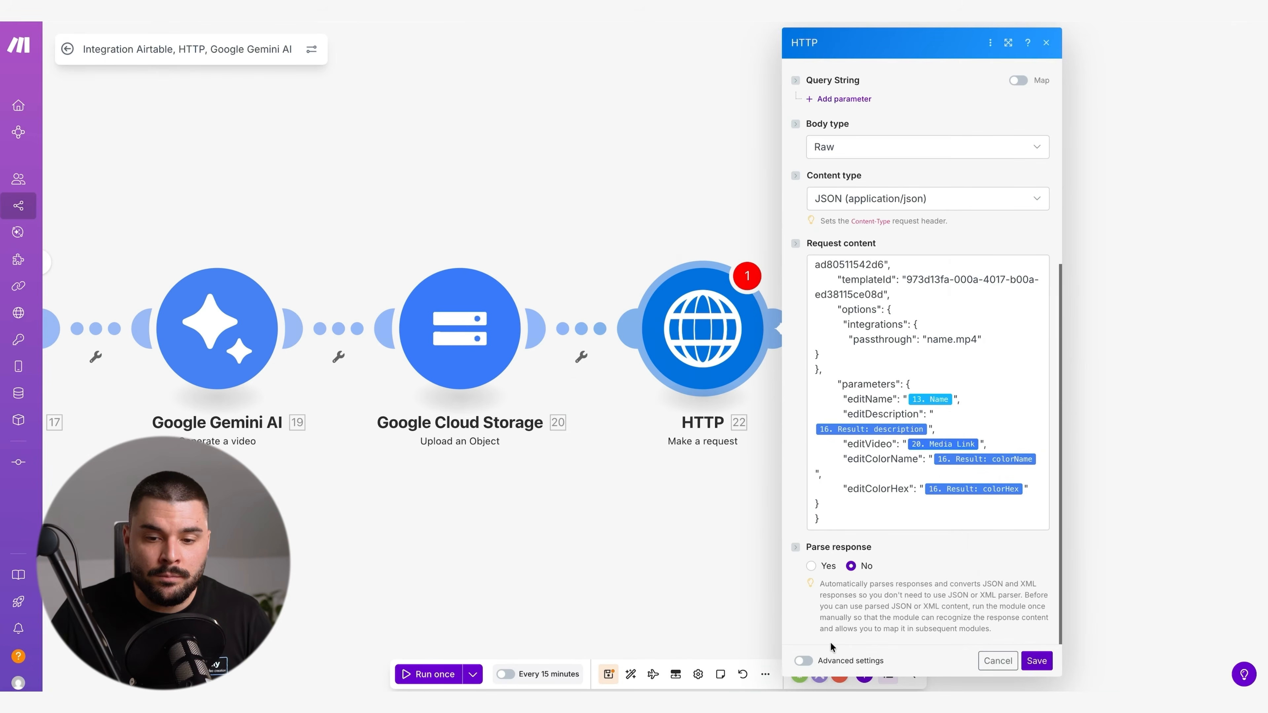
Use the API key named Make from Plainly's organization settings as the HTTP module's Basic Auth user name and save the module
{"action": "left_click", "coordinate": [803, 661]}
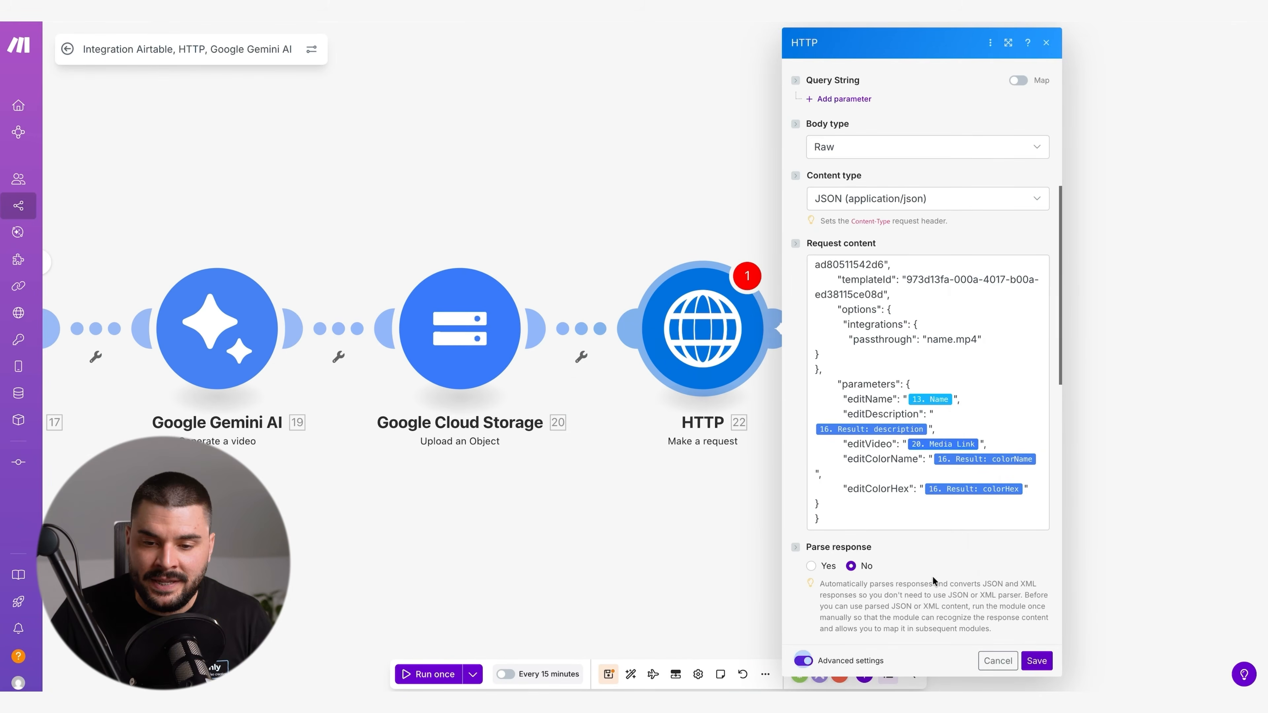
{"action": "scroll", "coordinate": [852, 265], "scroll_direction": "down", "scroll_amount": 8}
{"action": "left_click", "coordinate": [852, 265]}
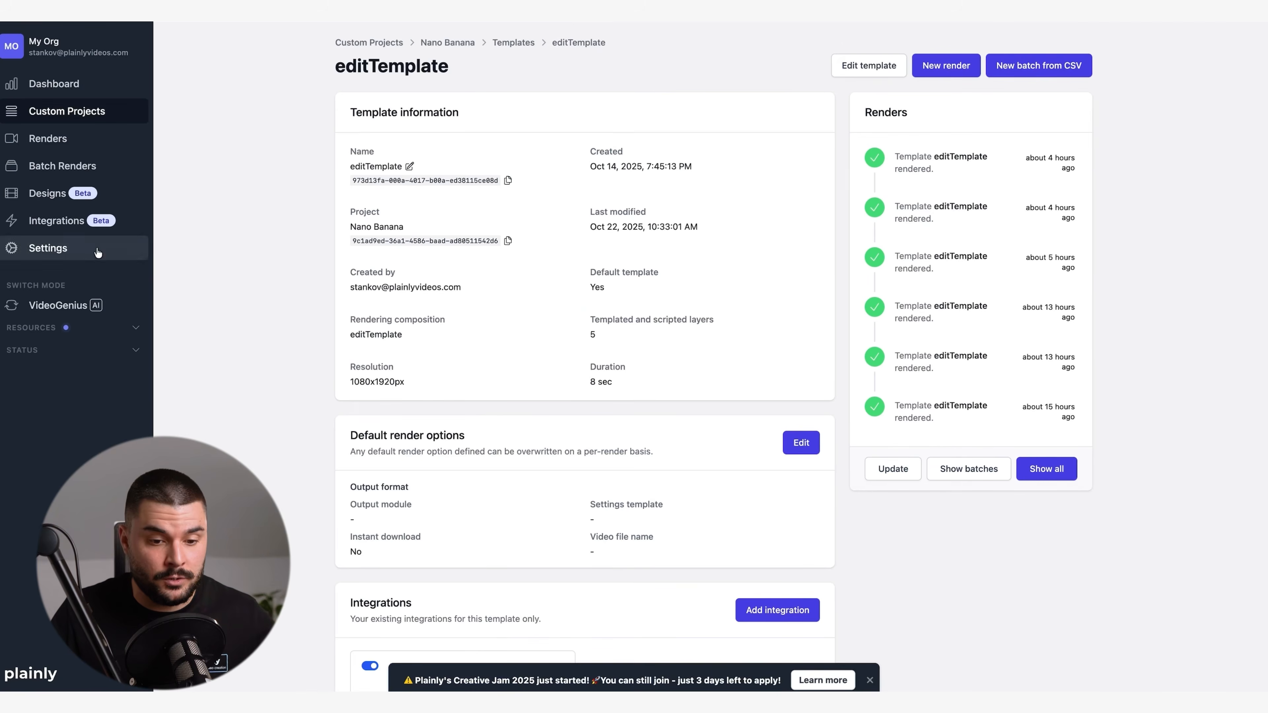
{"action": "left_click", "coordinate": [97, 247]}
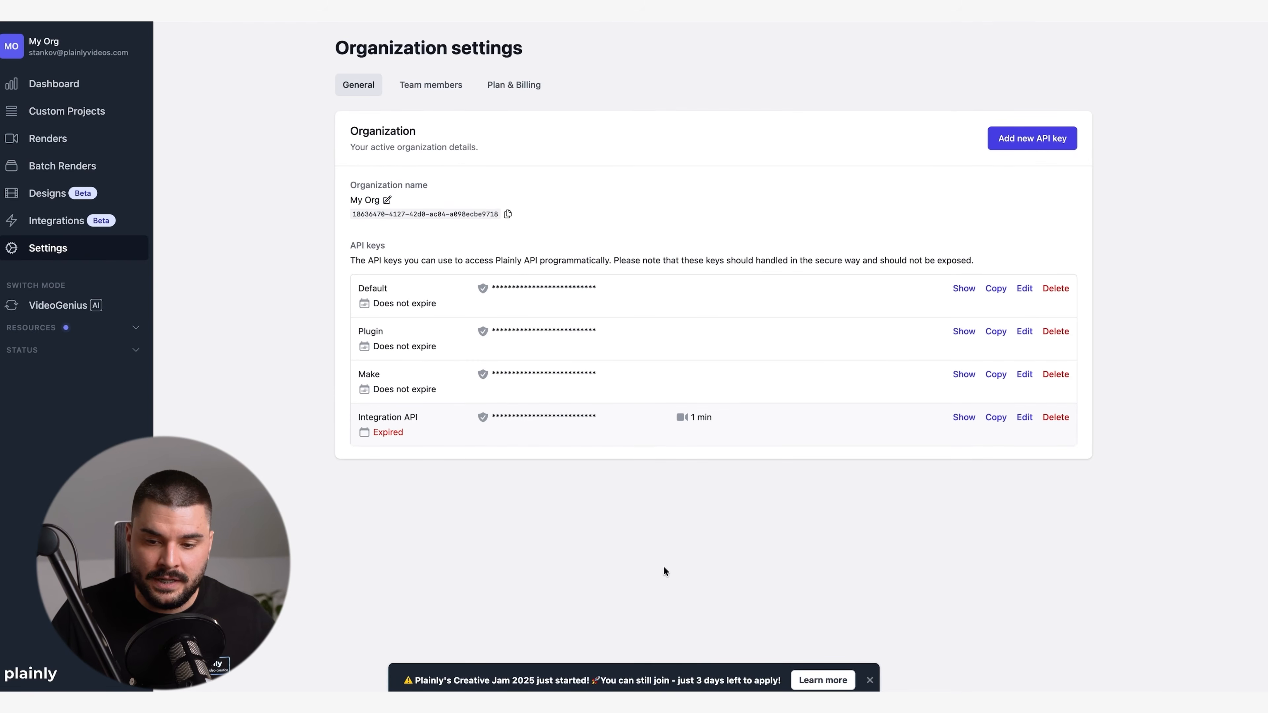
{"action": "left_click", "coordinate": [994, 376]}
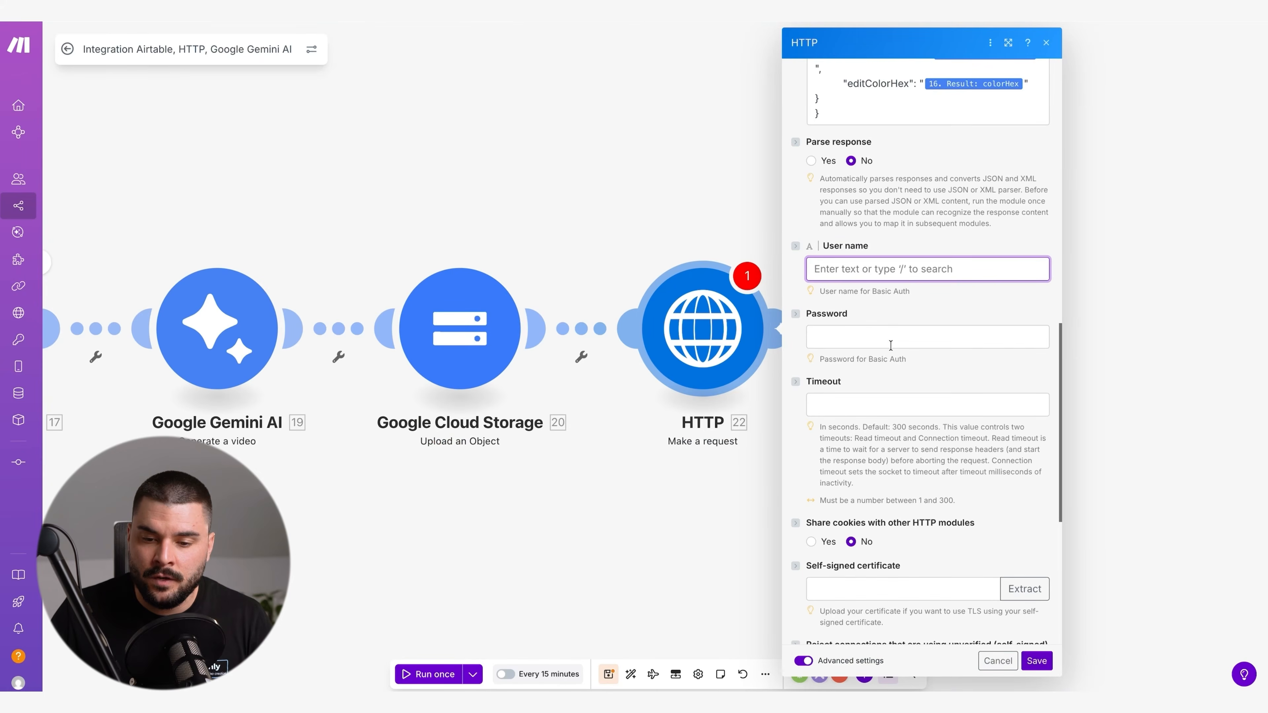
{"action": "key", "text": "ctrl+v"}
{"action": "left_click", "coordinate": [940, 298]}
{"action": "scroll", "coordinate": [949, 310], "scroll_direction": "down", "scroll_amount": 7}
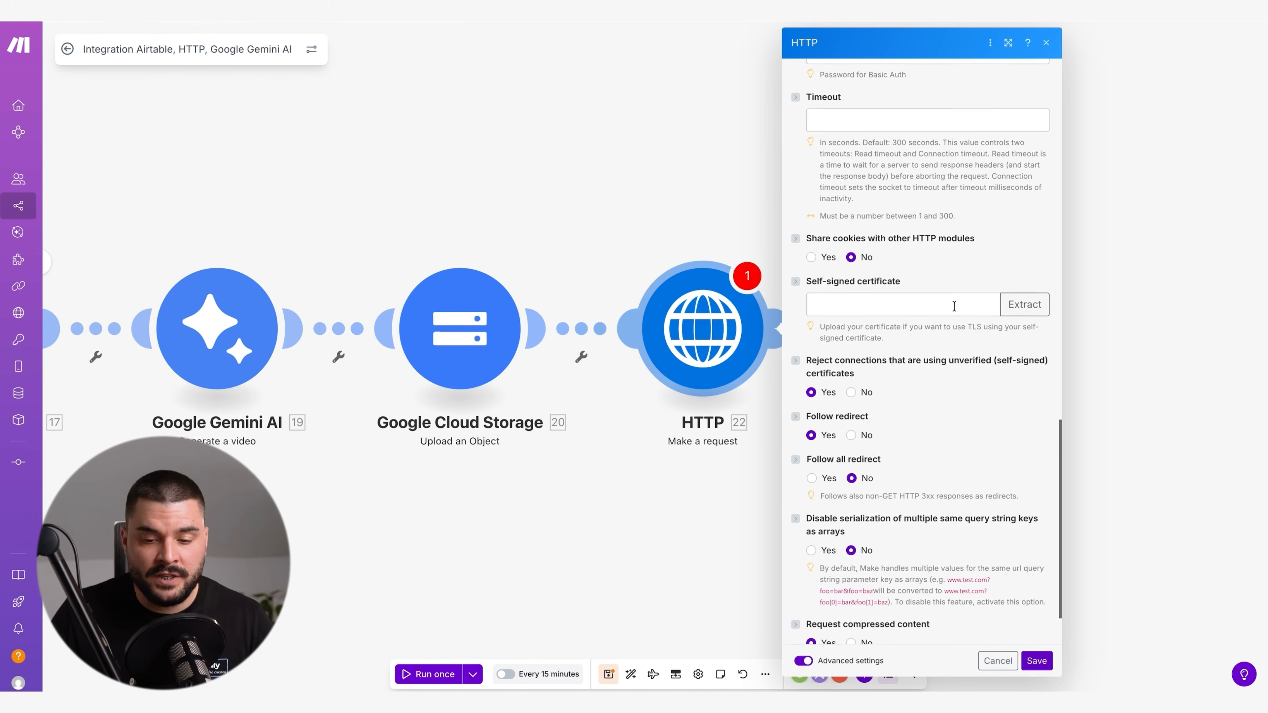
{"action": "left_click", "coordinate": [1037, 661]}
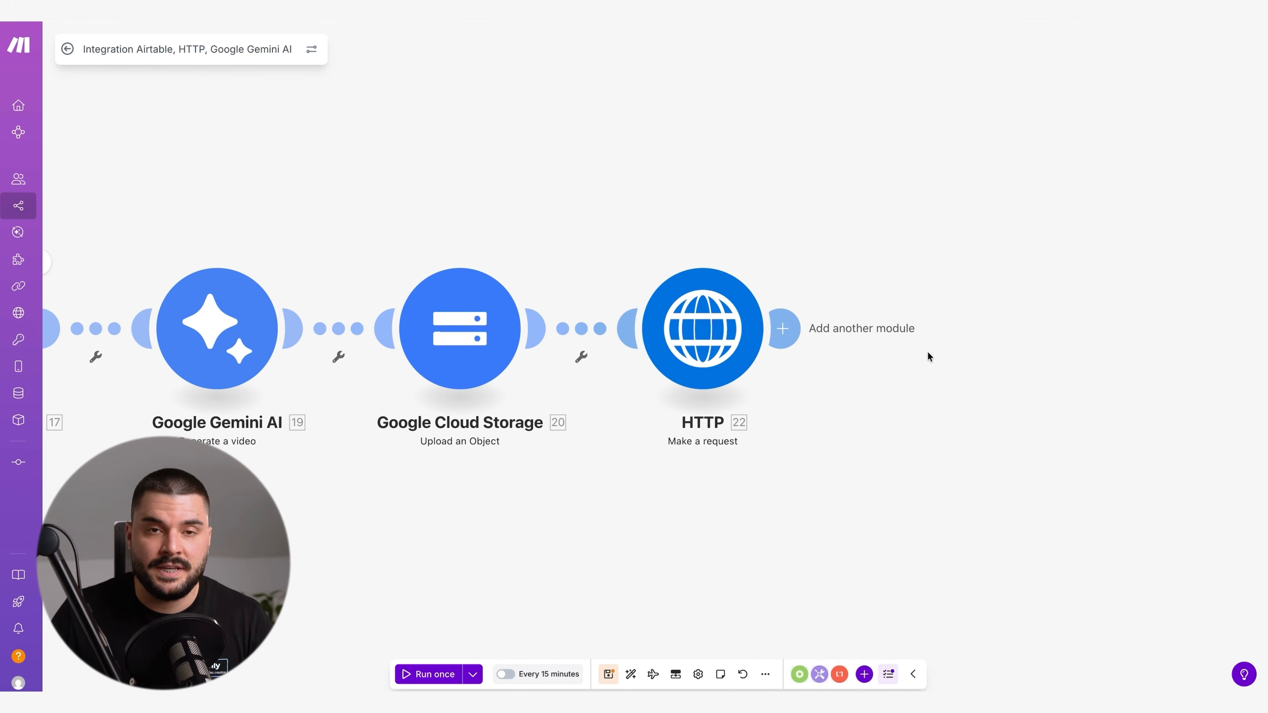
Run the complete scenario once, from the Airtable trigger through the final HTTP request
{"action": "scroll", "coordinate": [929, 353], "scroll_direction": "down", "scroll_amount": 7}
{"action": "scroll", "coordinate": [469, 327], "scroll_direction": "up", "scroll_amount": 3}
{"action": "left_click_drag", "start_coordinate": [632, 256], "coordinate": [664, 251]}
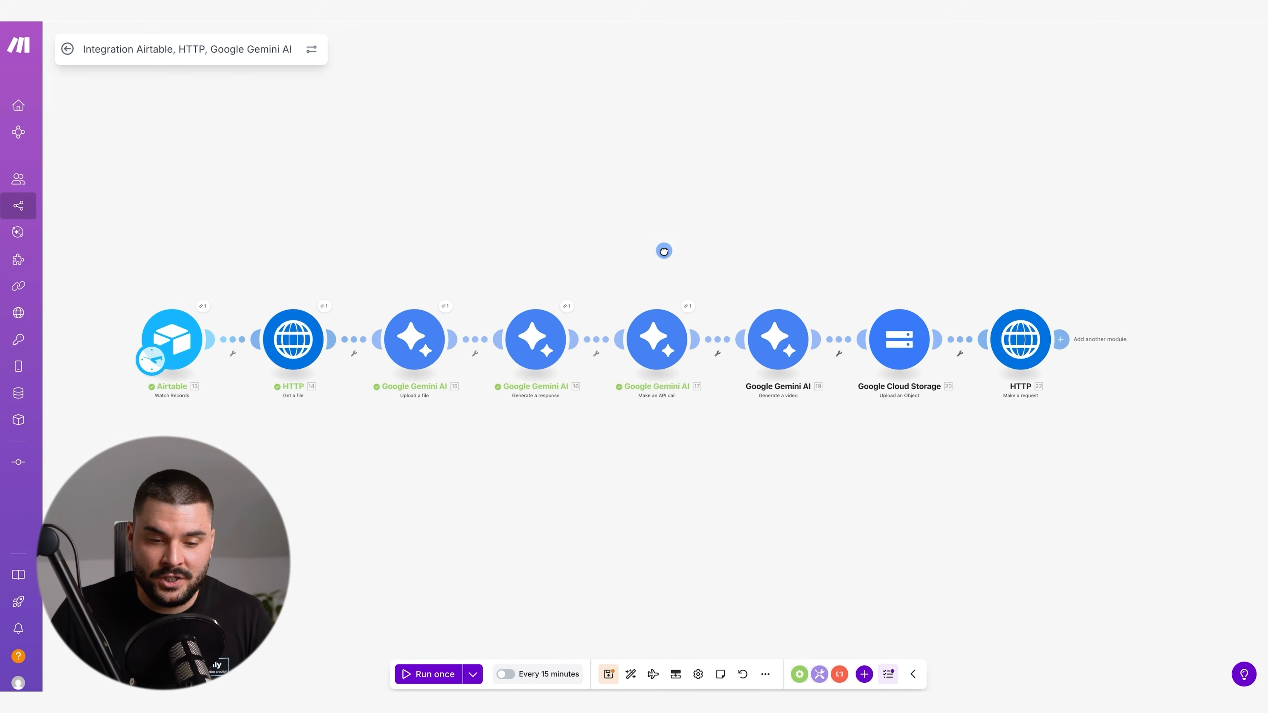
{"action": "left_click", "coordinate": [473, 674]}
{"action": "left_click", "coordinate": [464, 585]}
{"action": "left_click", "coordinate": [525, 618]}
{"action": "left_click", "coordinate": [531, 635]}
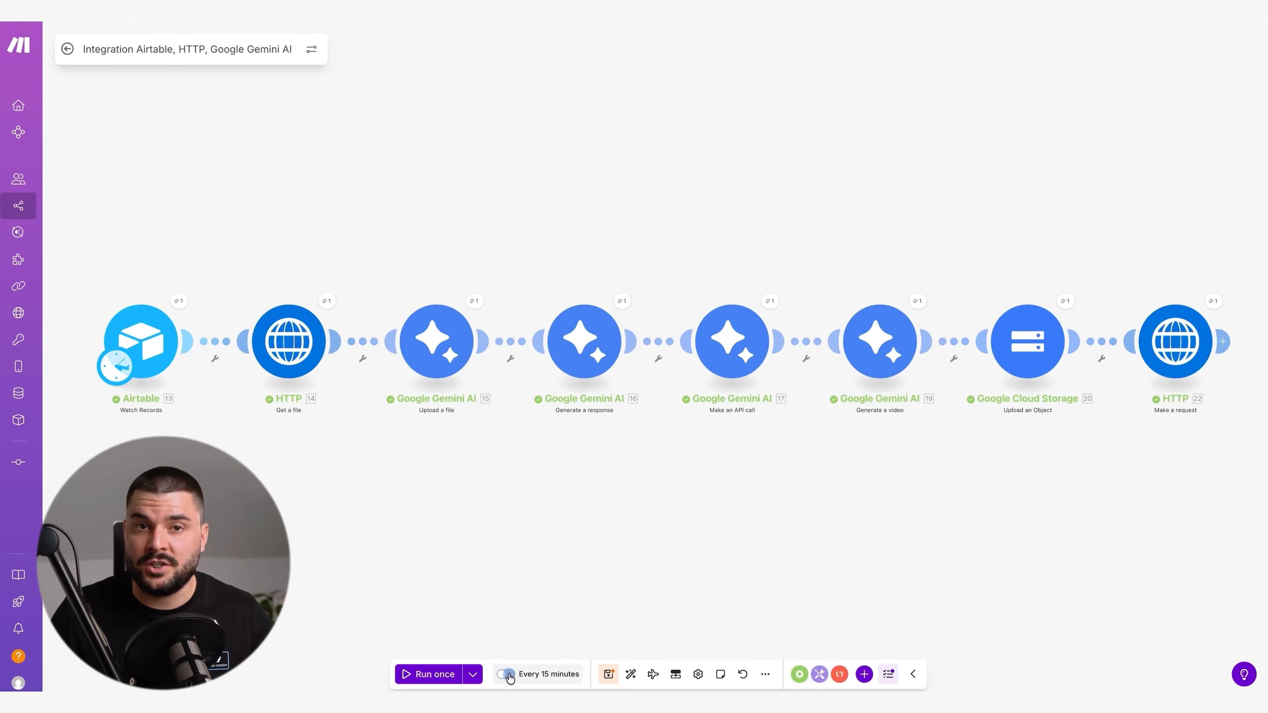
Turn on scheduling for the scenario, set it to run at regular intervals of 1 minute, and save the schedule
{"action": "left_click", "coordinate": [507, 675]}
{"action": "left_click", "coordinate": [261, 334]}
{"action": "left_click", "coordinate": [489, 593]}
{"action": "left_click", "coordinate": [261, 333]}
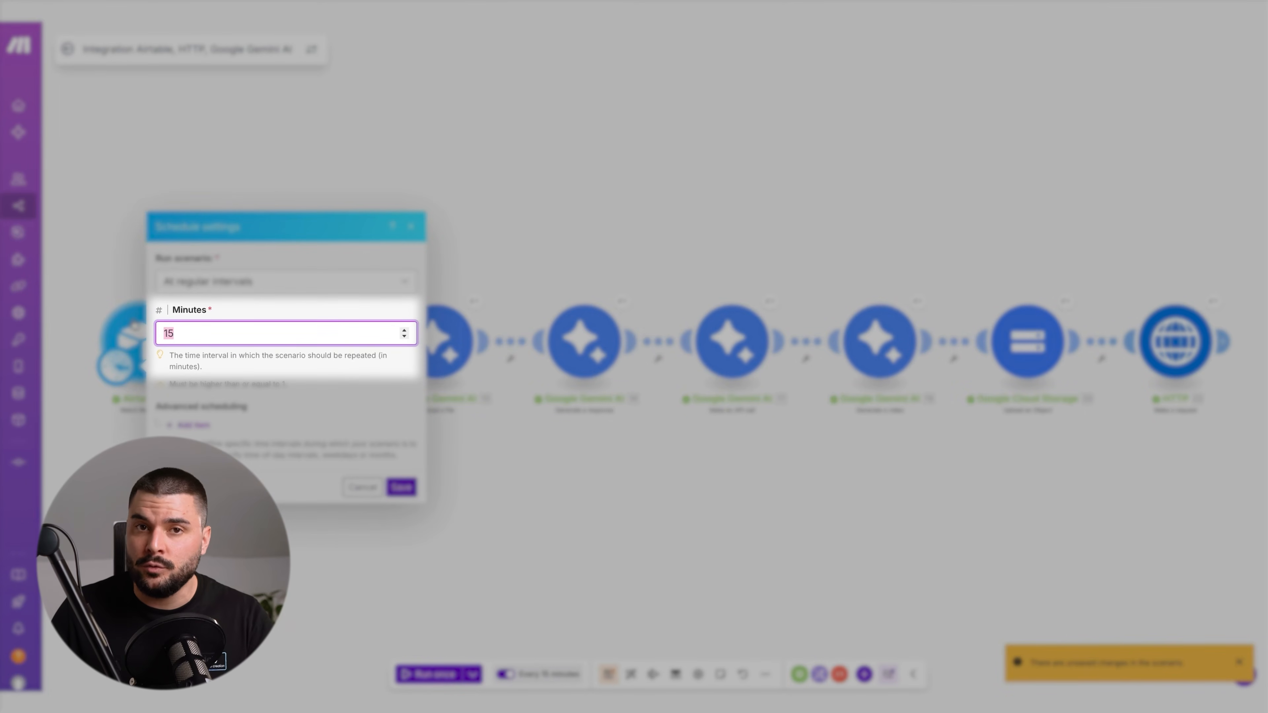
{"action": "type", "text": "1"}
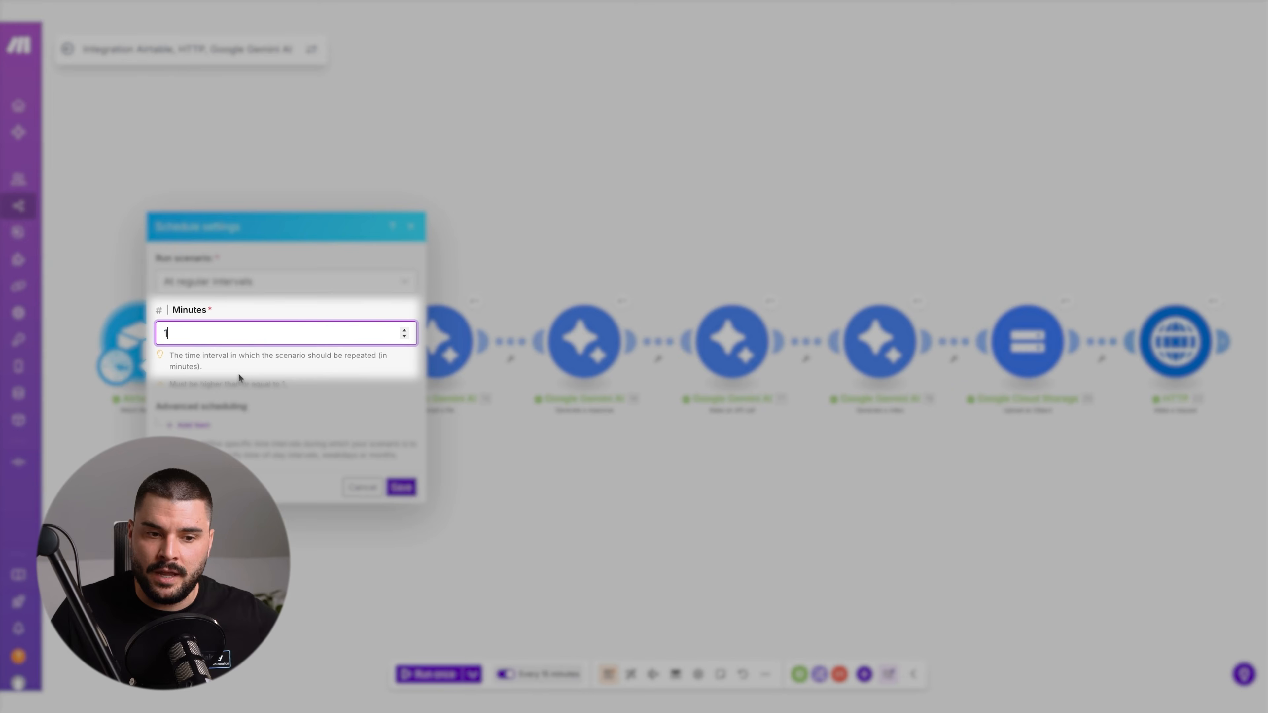
{"action": "left_click", "coordinate": [348, 392]}
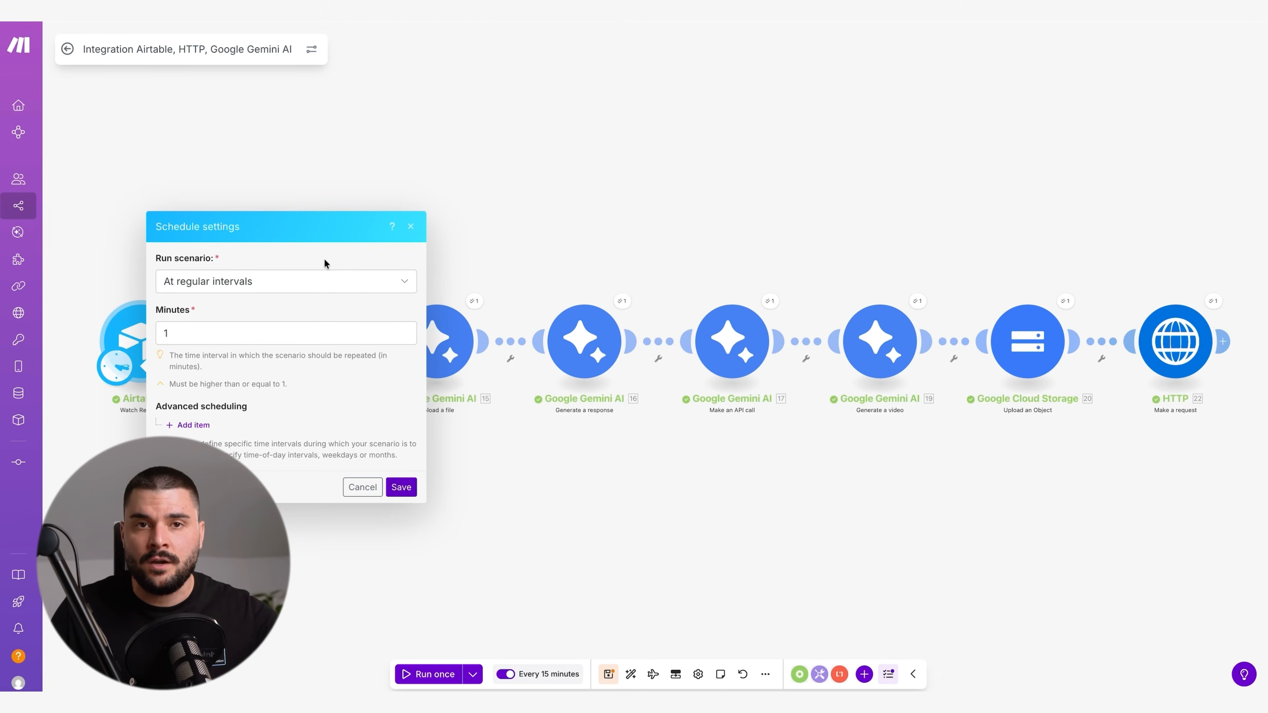
{"action": "left_click", "coordinate": [324, 282]}
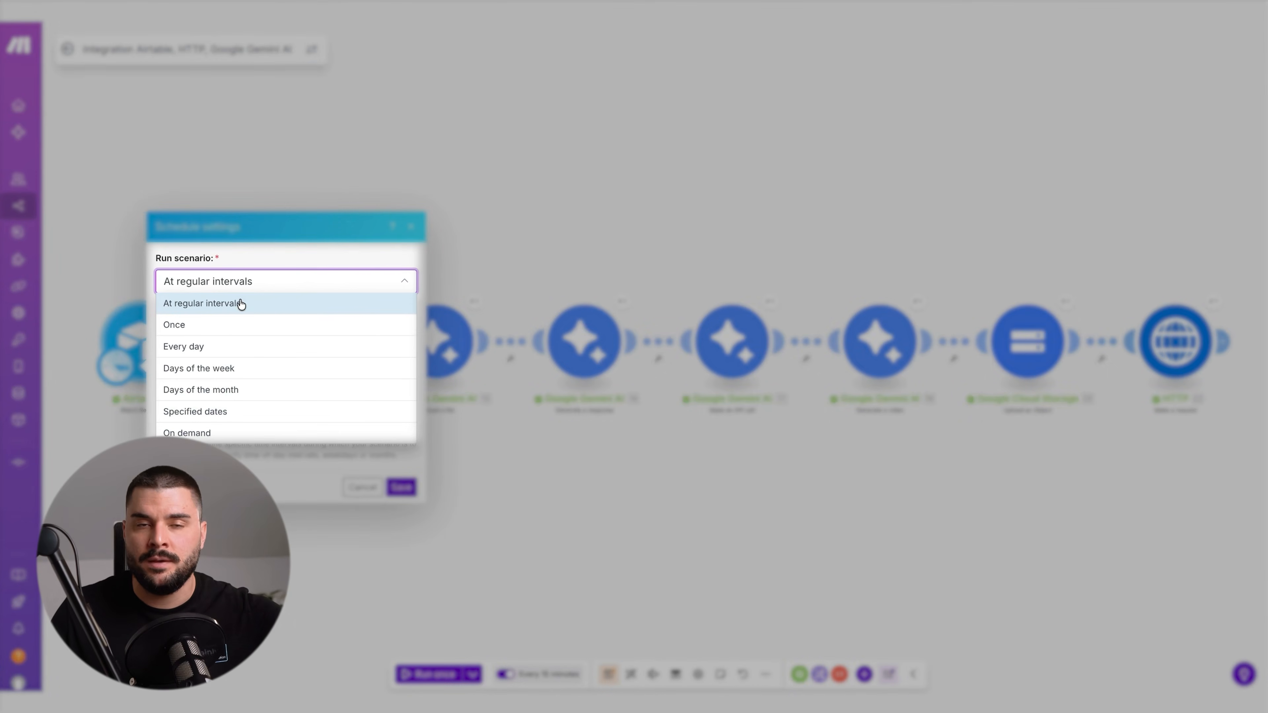
{"action": "left_click", "coordinate": [241, 303]}
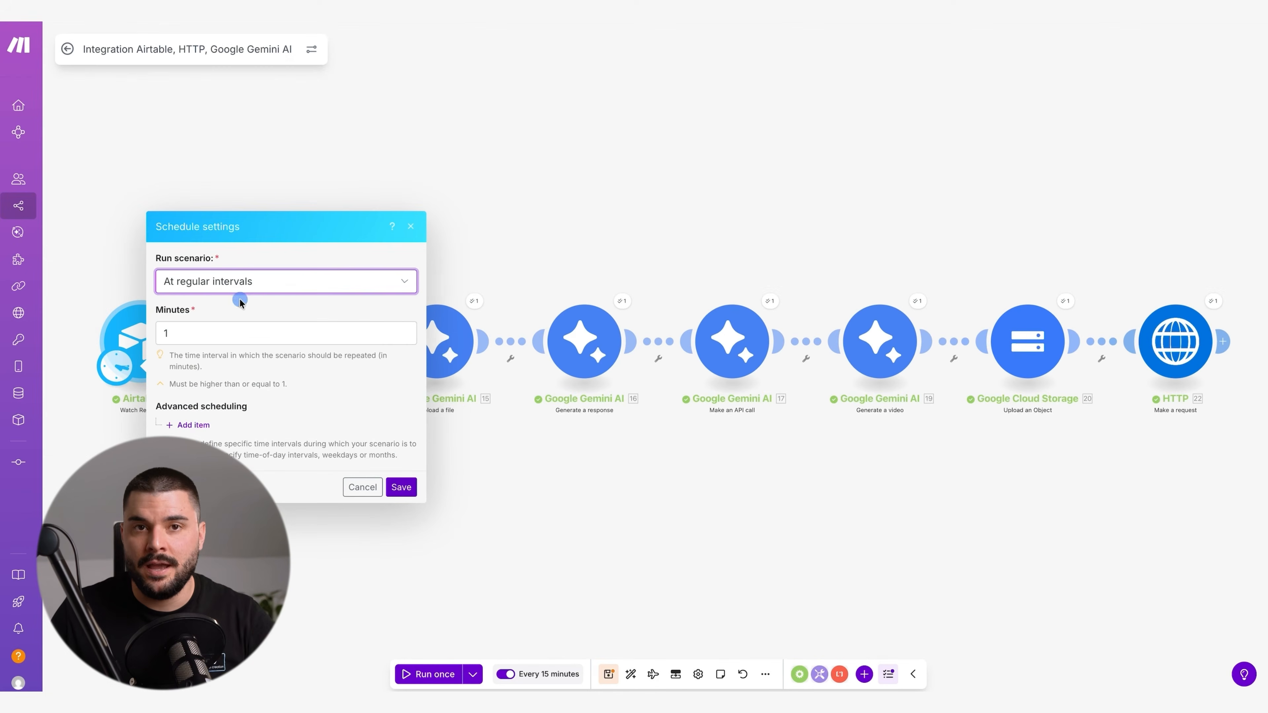
{"action": "left_click", "coordinate": [395, 488]}
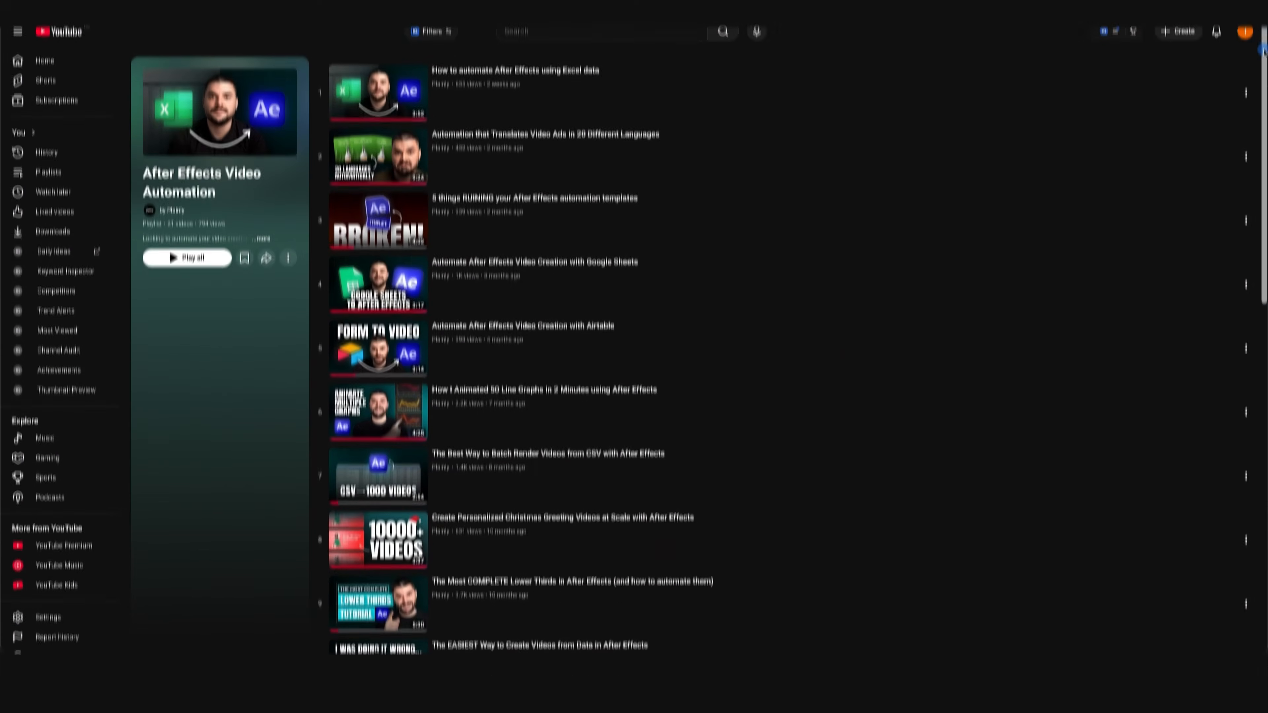
{"action": "left_click_drag", "start_coordinate": [1263, 51], "coordinate": [1133, 435]}
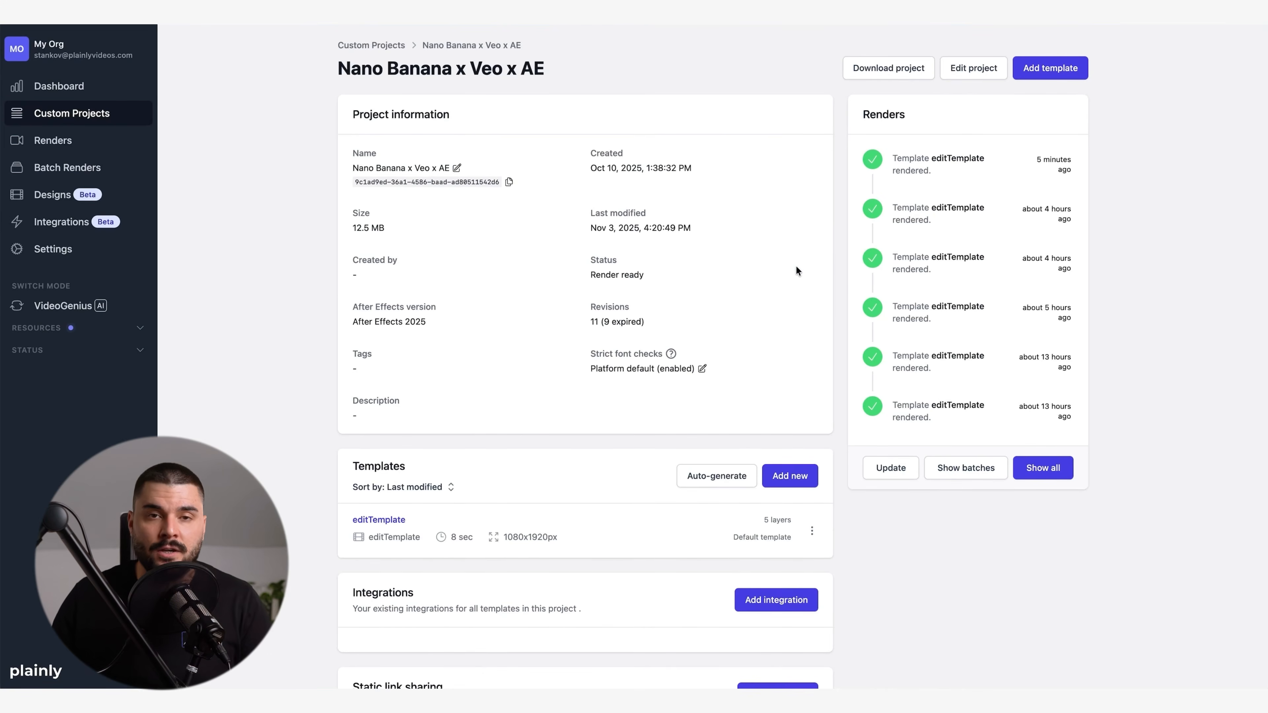
Open the Upload to Google Drive integration setup for the editTemplate template of the Nano Banana x Veo x AE project
{"action": "scroll", "coordinate": [796, 268], "scroll_direction": "down", "scroll_amount": 4}
{"action": "left_click", "coordinate": [772, 423]}
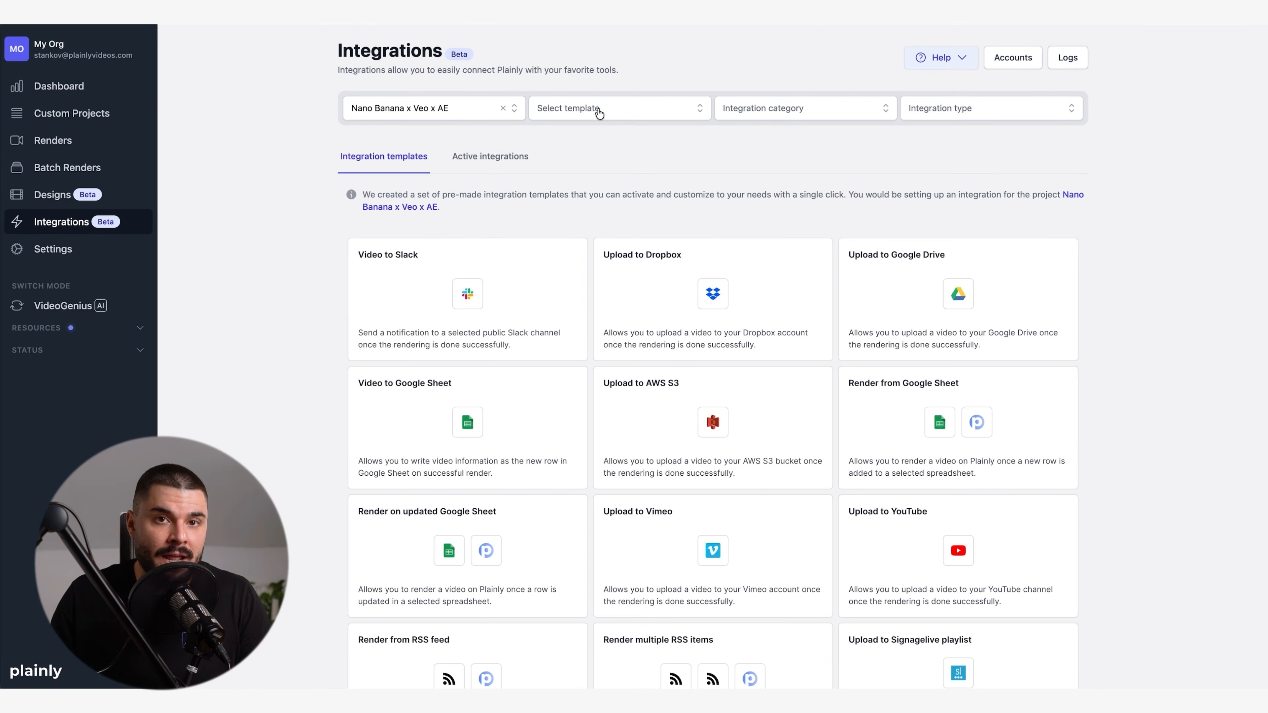
{"action": "left_click", "coordinate": [599, 109]}
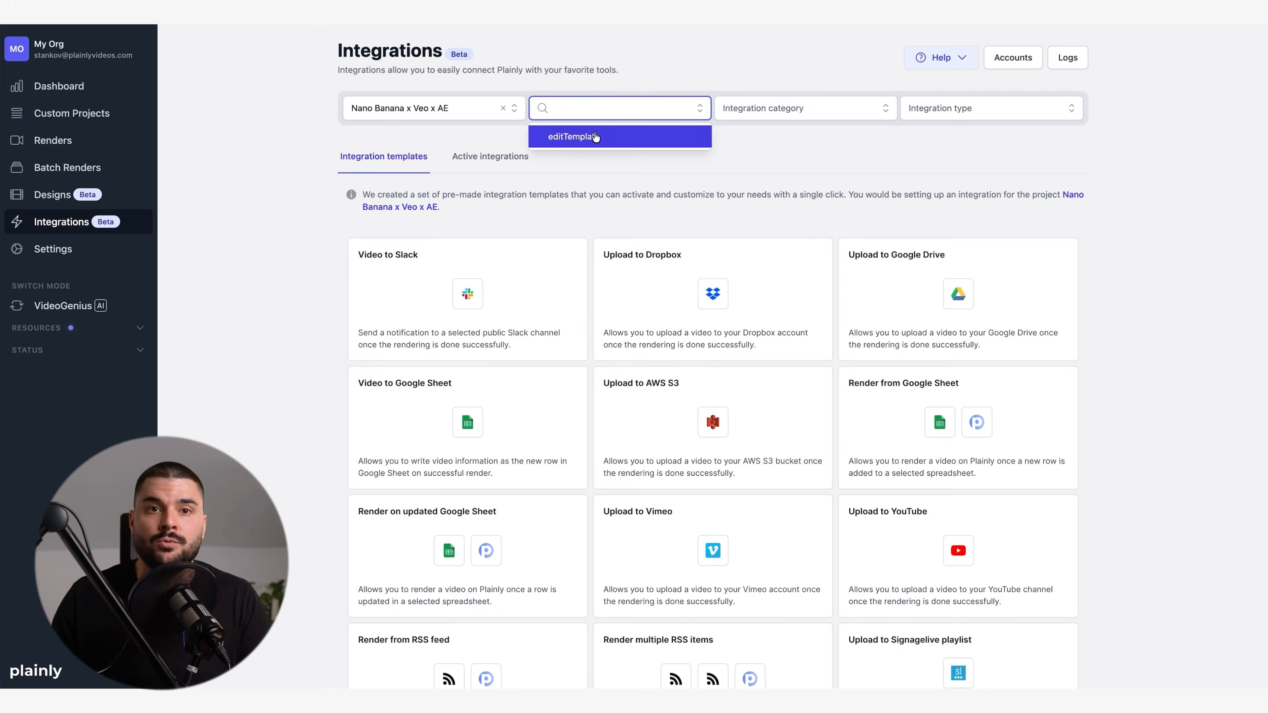
{"action": "left_click", "coordinate": [595, 136]}
{"action": "left_click", "coordinate": [926, 311]}
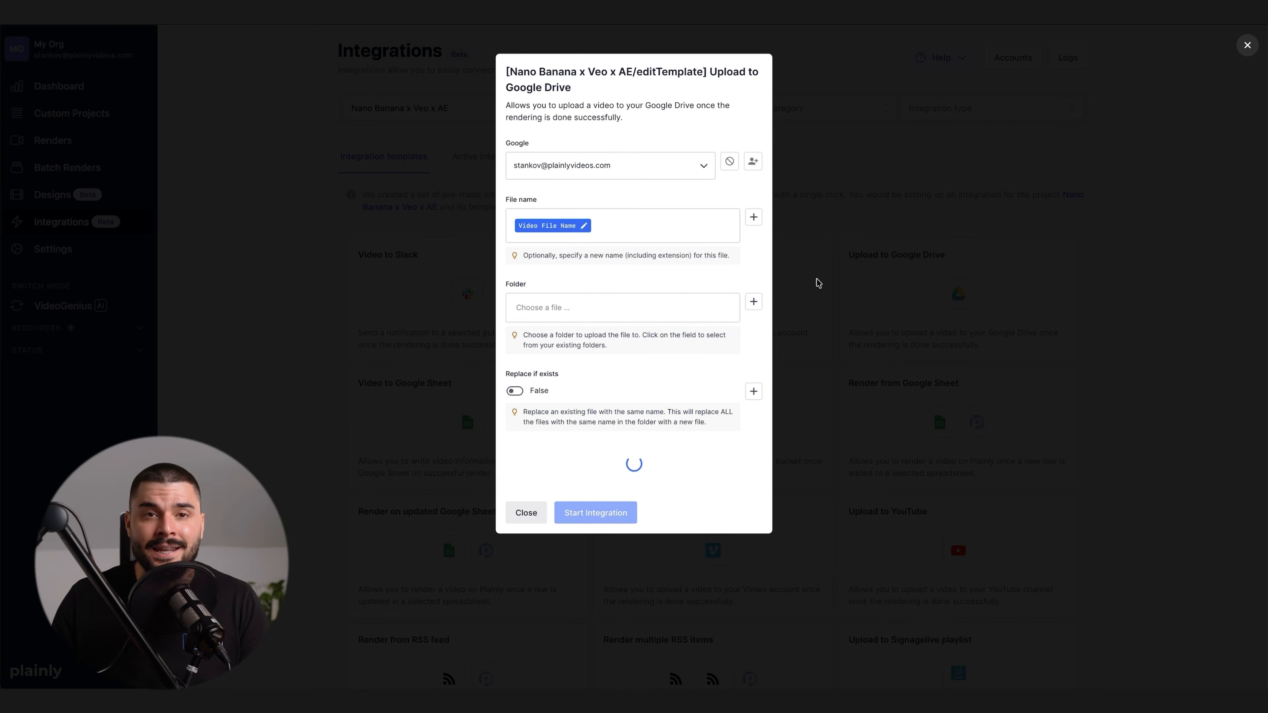
Replace the default Video File Name variable in the Google Drive integration's file name with another available variable
{"action": "left_click", "coordinate": [619, 226]}
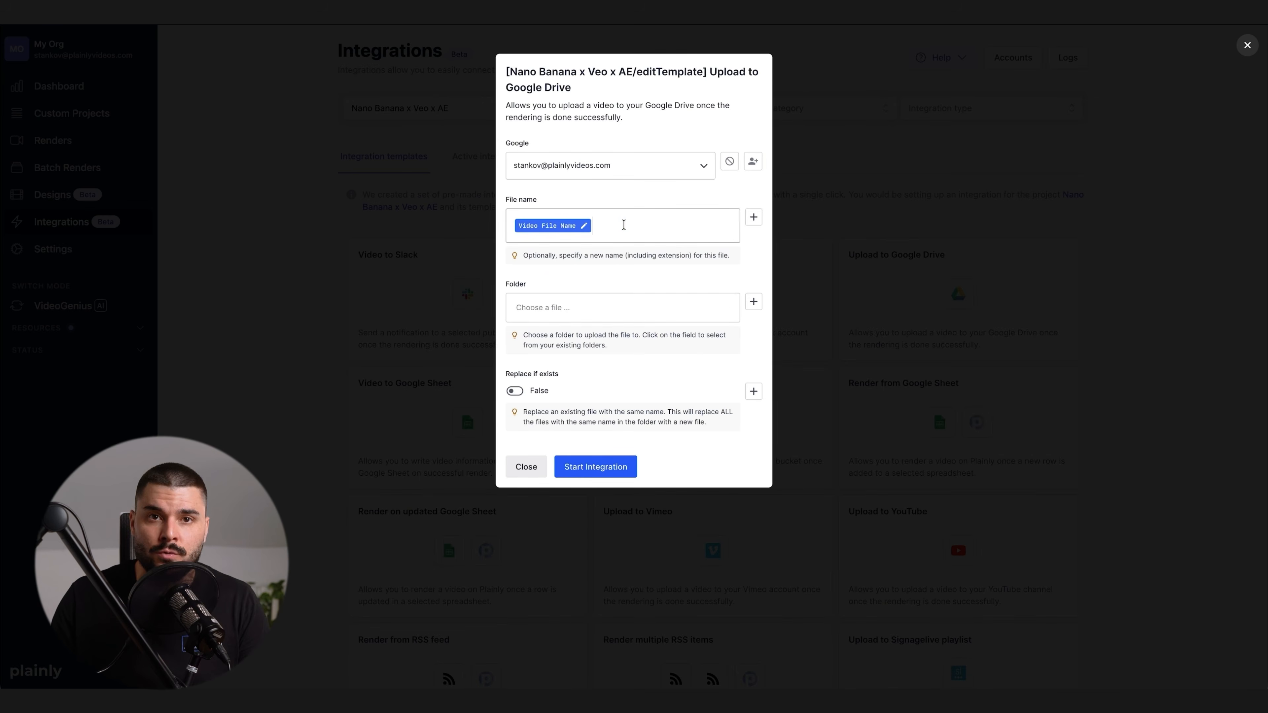
{"action": "key", "text": "BackSpace"}
{"action": "left_click", "coordinate": [753, 217]}
{"action": "left_click", "coordinate": [847, 339]}
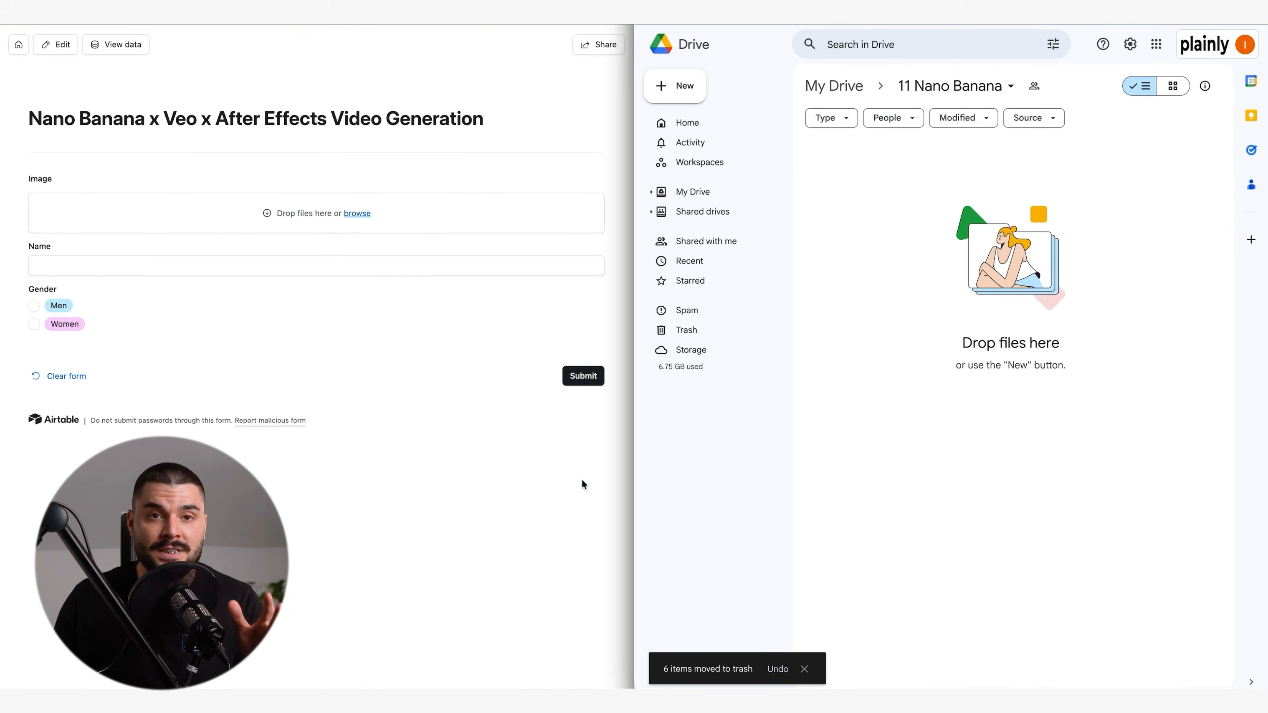
Submit the Airtable form with Reebok Varcity Jacket.png, the name Retro Track Jacket and gender Men, and open the generated video from the Drive folder
{"action": "left_click_drag", "start_coordinate": [1112, 682], "coordinate": [236, 209]}
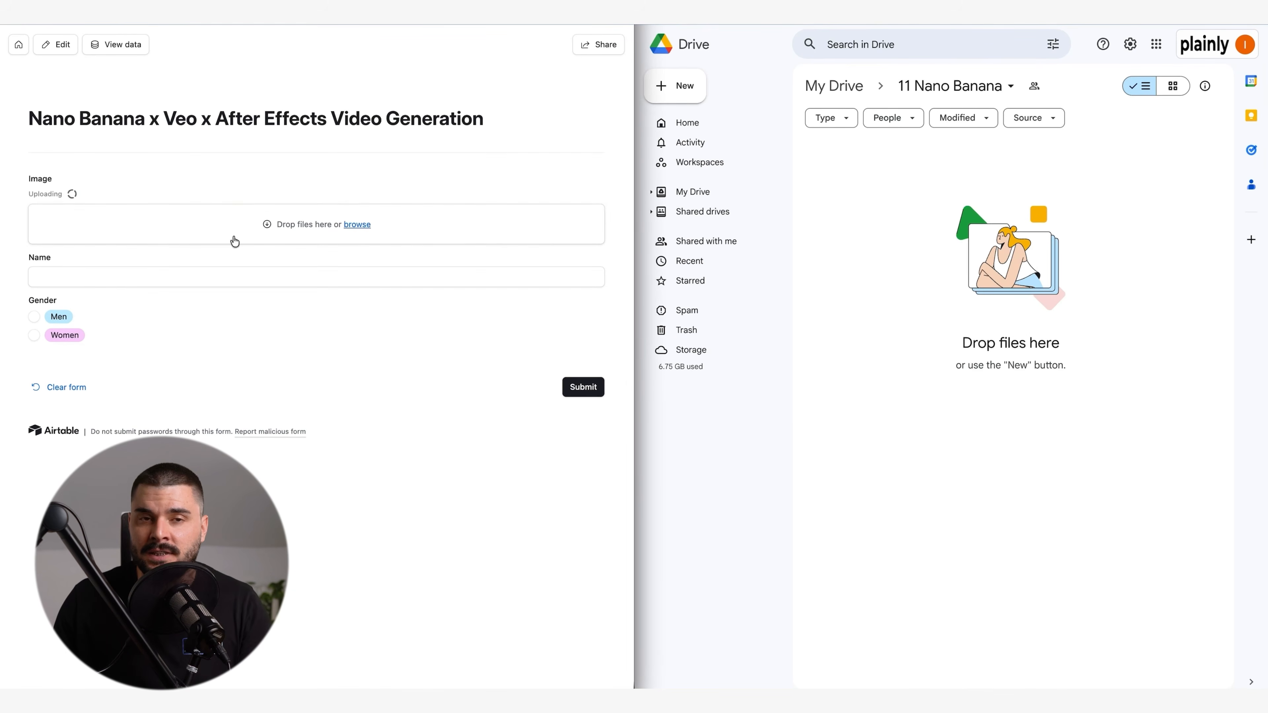
{"action": "left_click", "coordinate": [83, 282]}
{"action": "type", "text": "Retro Track Jacket"}
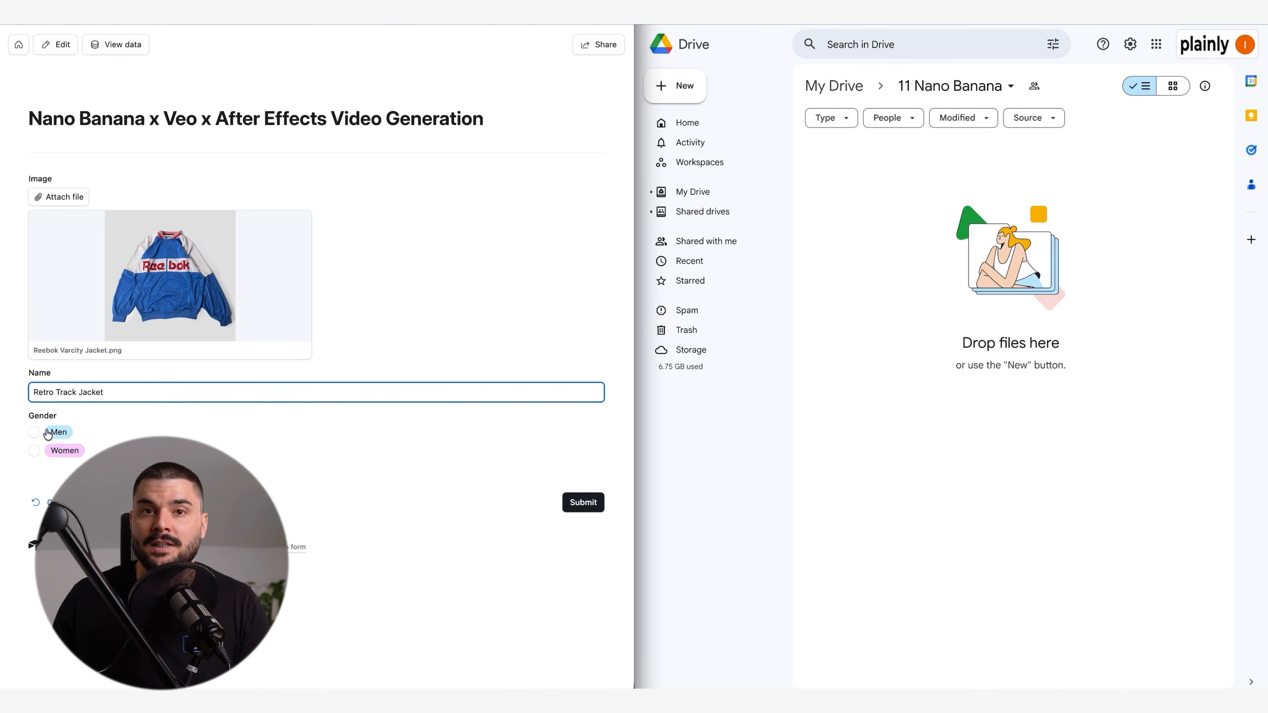
{"action": "left_click", "coordinate": [48, 432]}
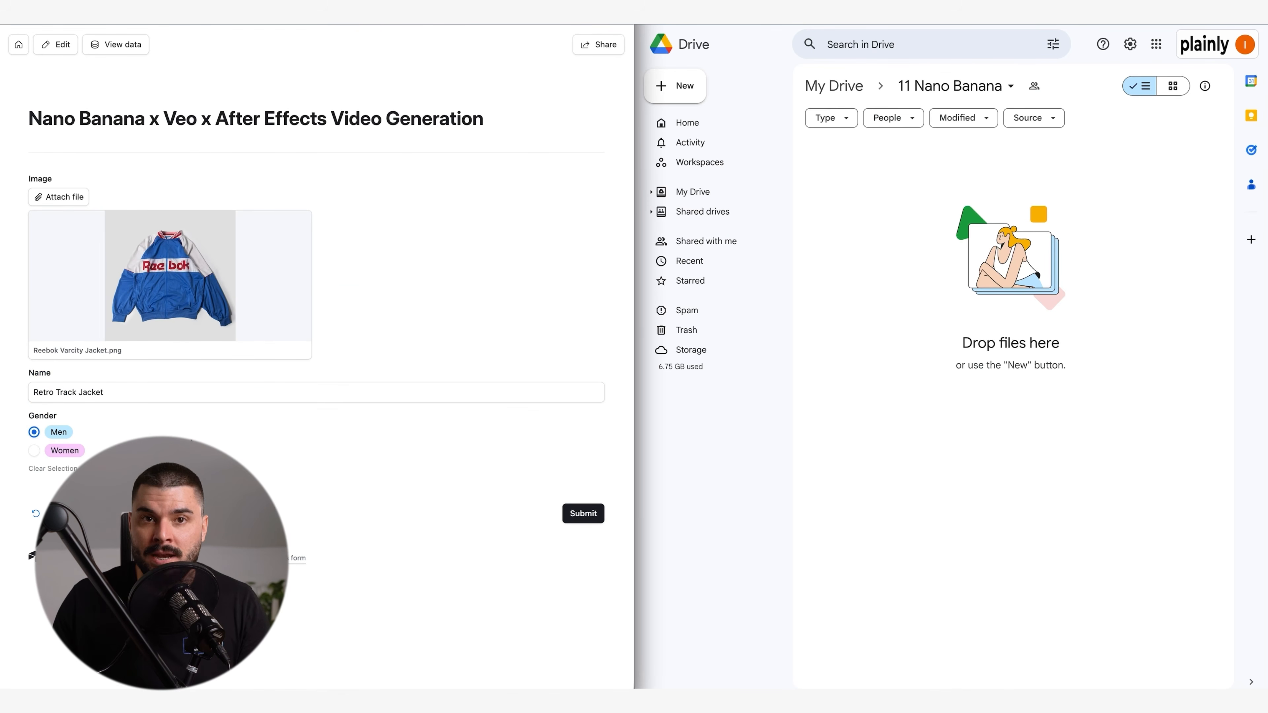
{"action": "left_click", "coordinate": [584, 514]}
{"action": "left_click", "coordinate": [991, 184]}
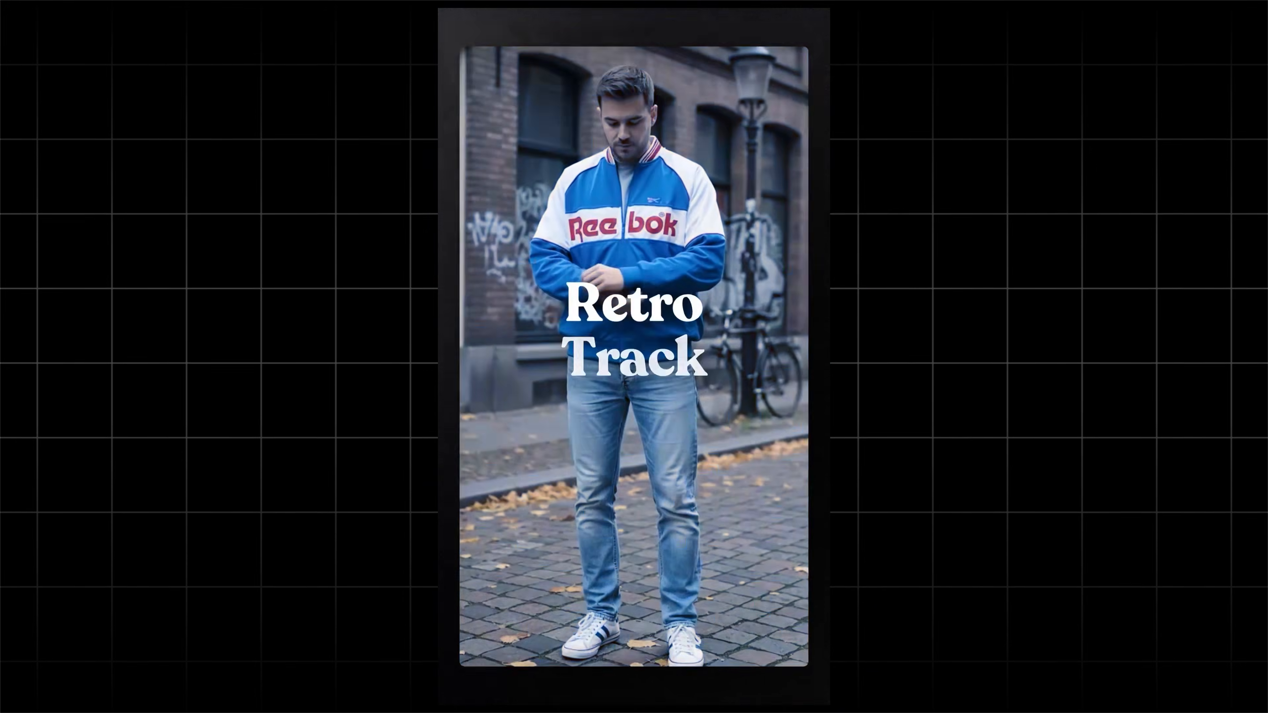